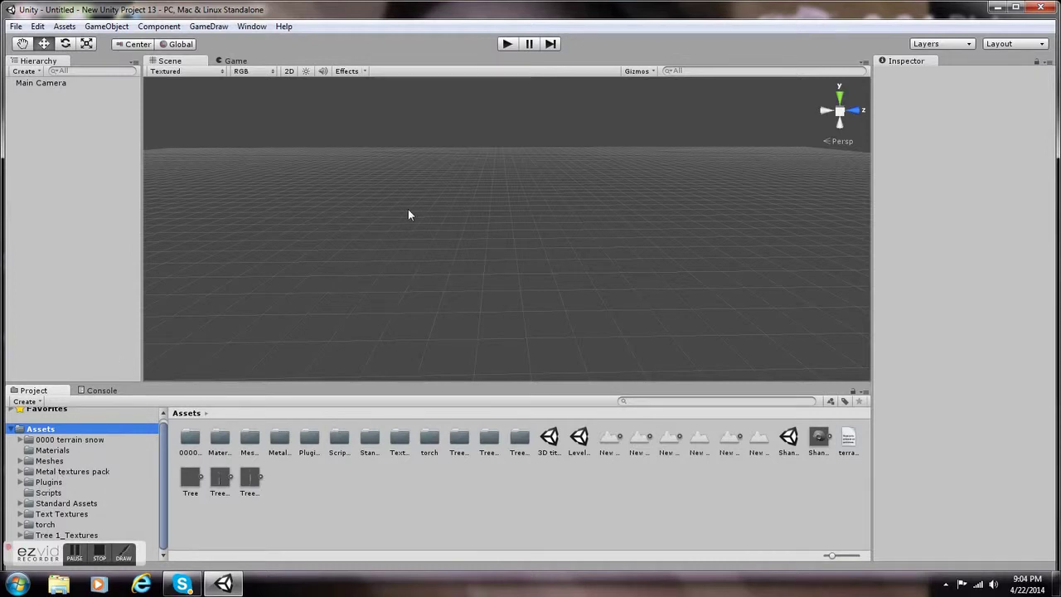
Examine the Main Camera's settings and its preview in the empty scene.
left_click(236, 61)
left_click(167, 62)
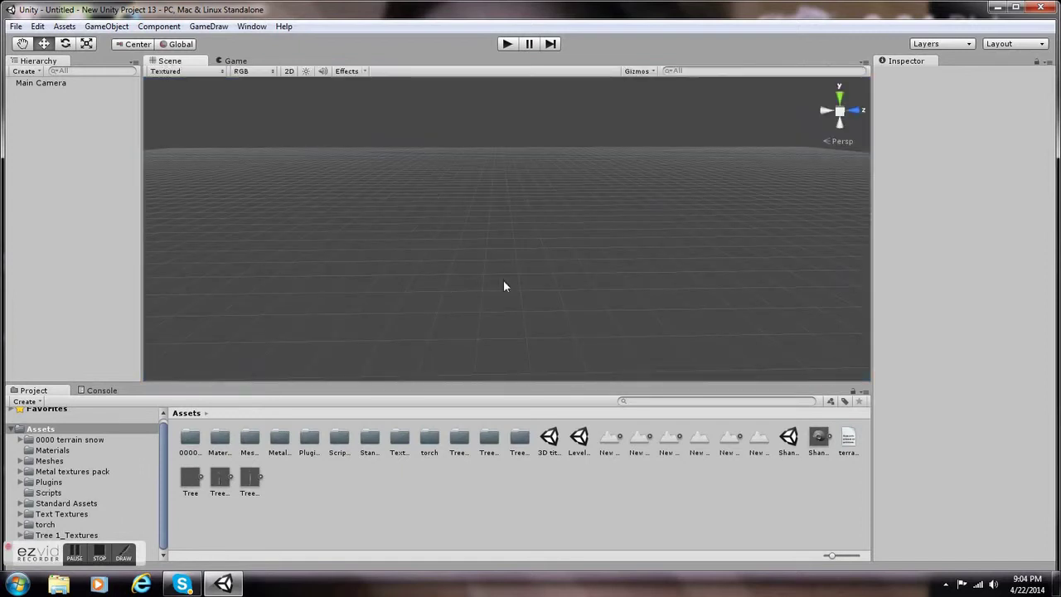
left_click(28, 84)
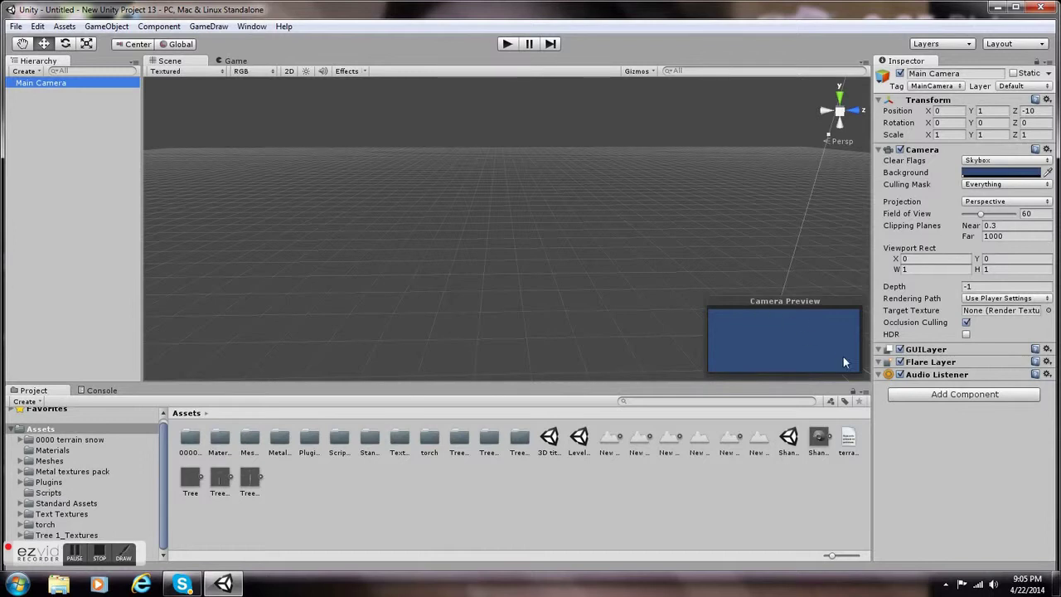
left_click_drag(763, 206, 658, 199)
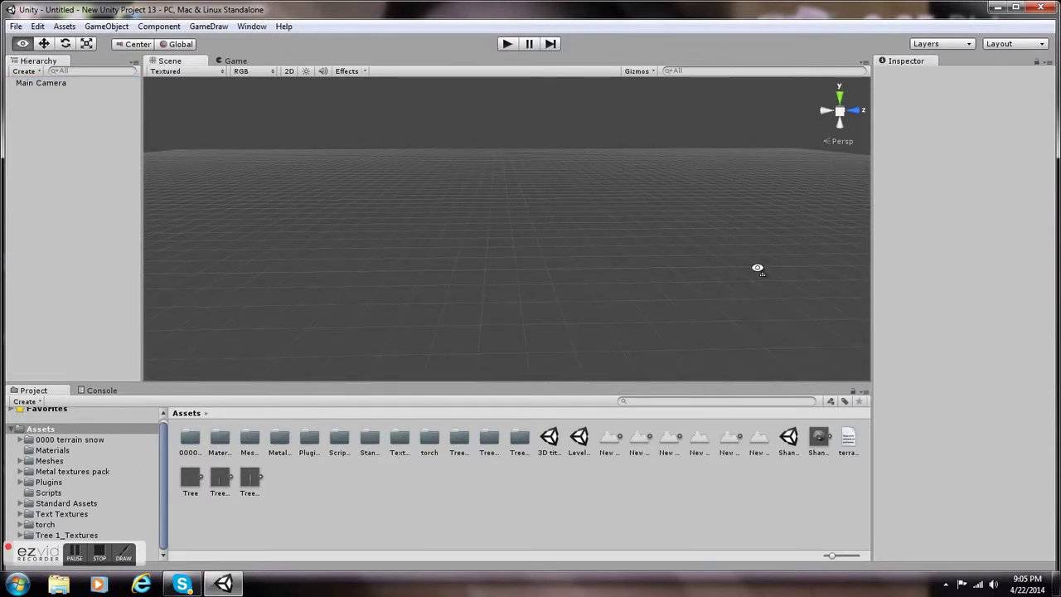
left_click_drag(785, 278, 3, 189, "alt")
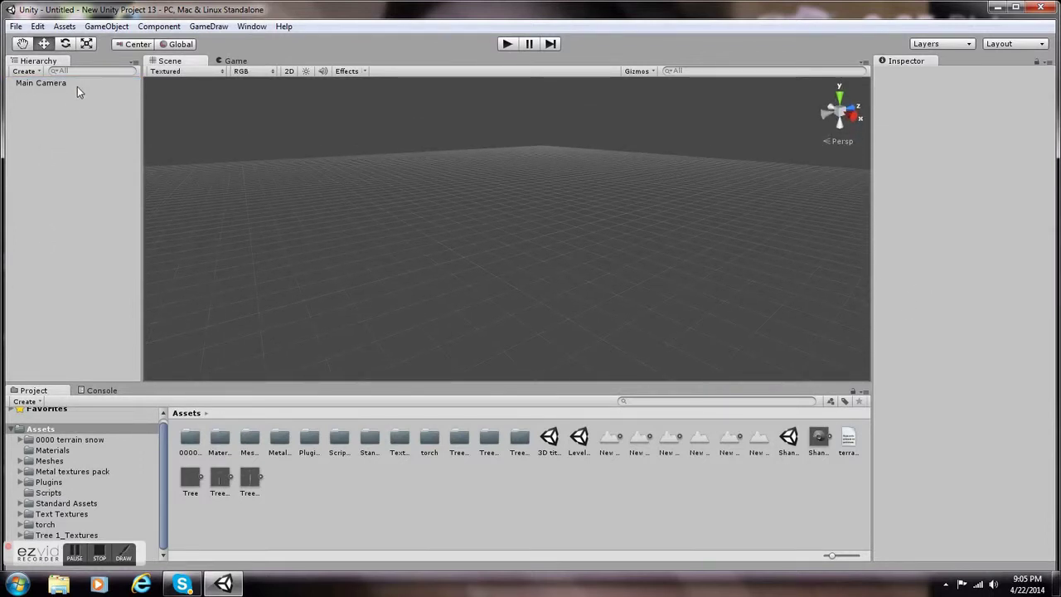
left_click(49, 83)
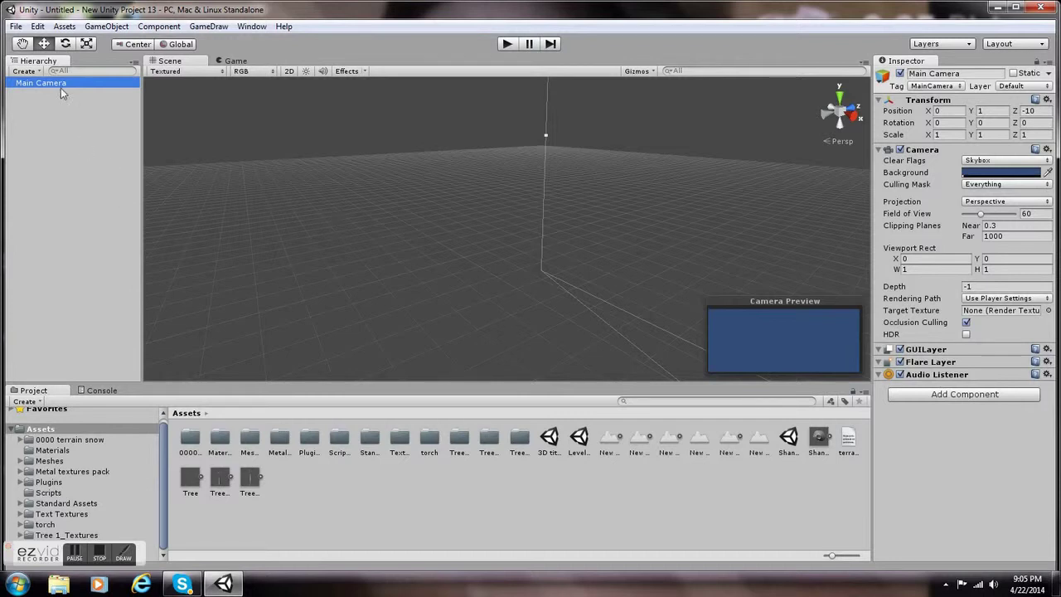
Add a Terrain object to the scene and bring it into view.
left_click(35, 73)
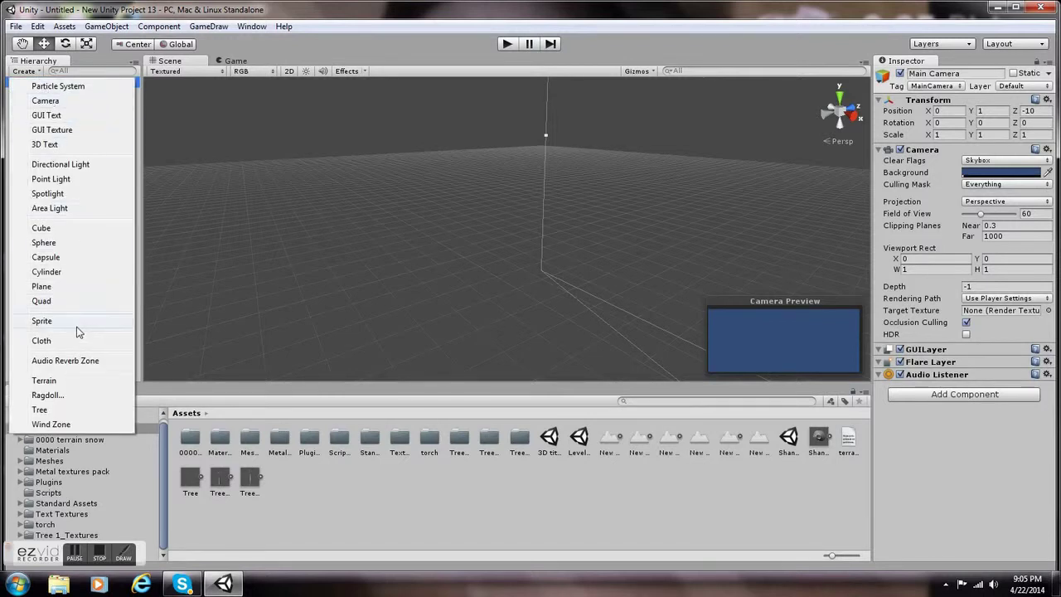
left_click(66, 381)
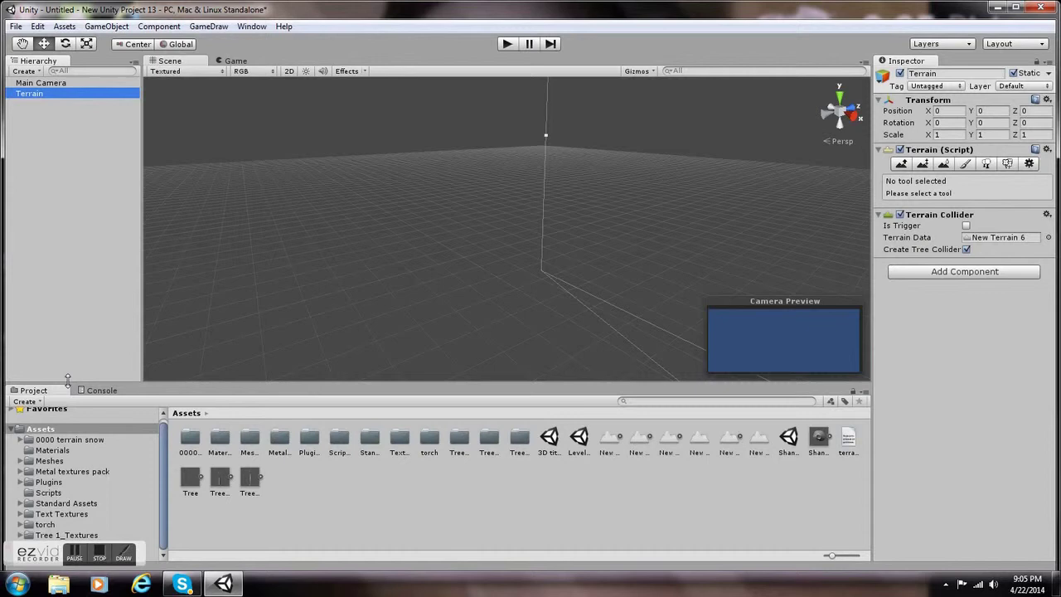
right_click_drag(857, 286, 968, 241)
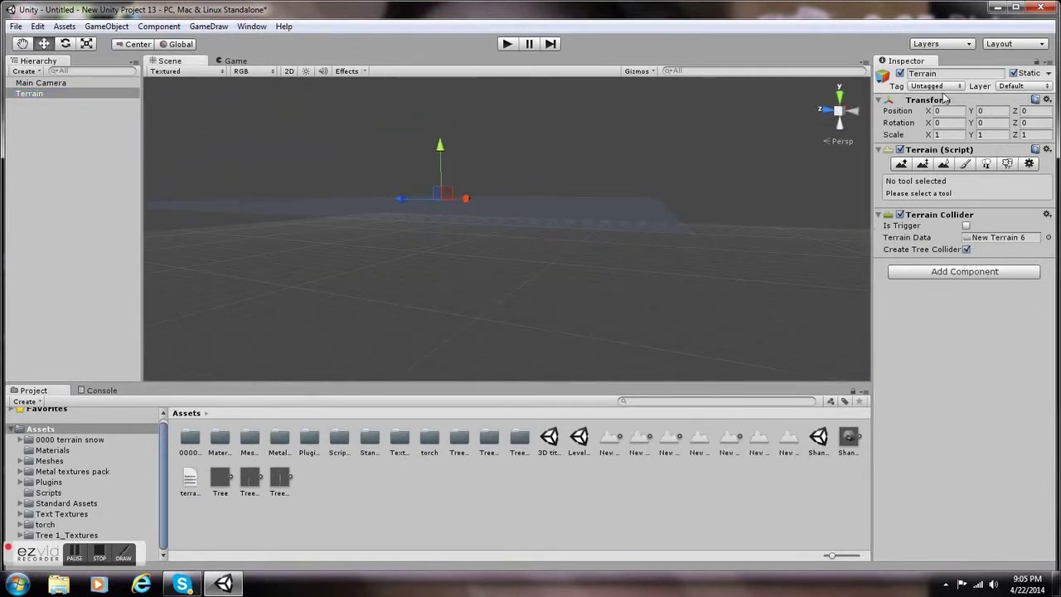
Examine the flat terrain from several angles and check where the Main Camera sits relative to it.
scroll(506, 217, "up", 3)
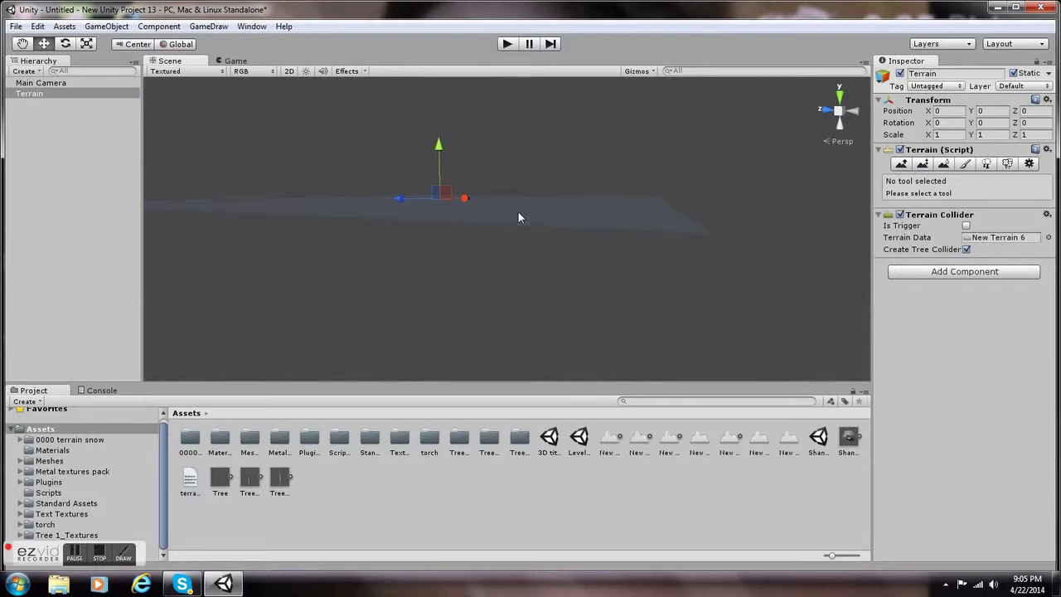
scroll(518, 212, "up", 1)
scroll(518, 211, "down", 1)
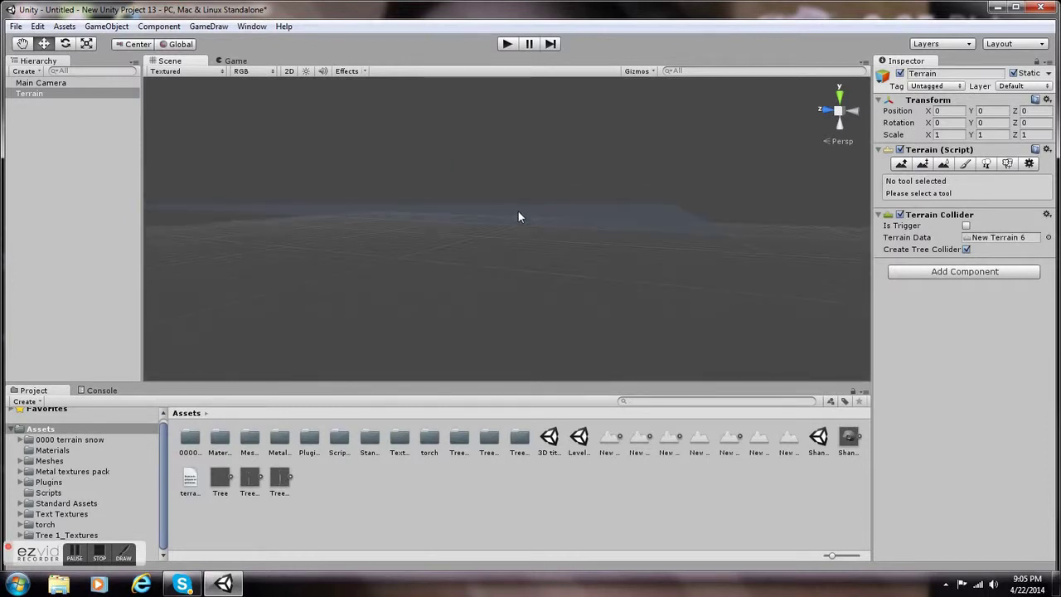
left_click_drag(518, 216, 505, 213, "alt")
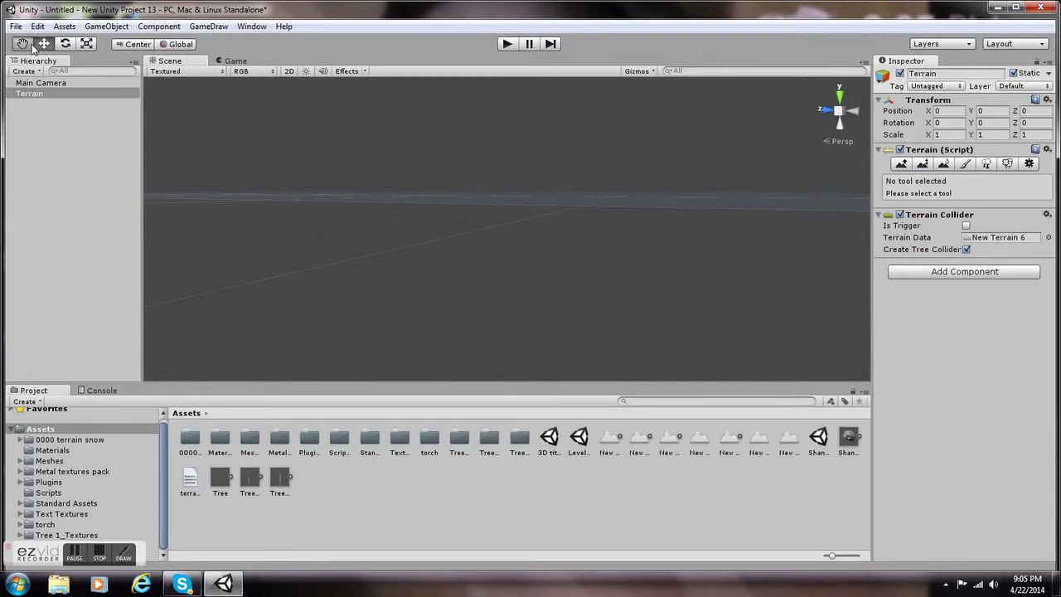
left_click_drag(333, 84, 343, 272)
left_click_drag(537, 217, 461, 233, "alt")
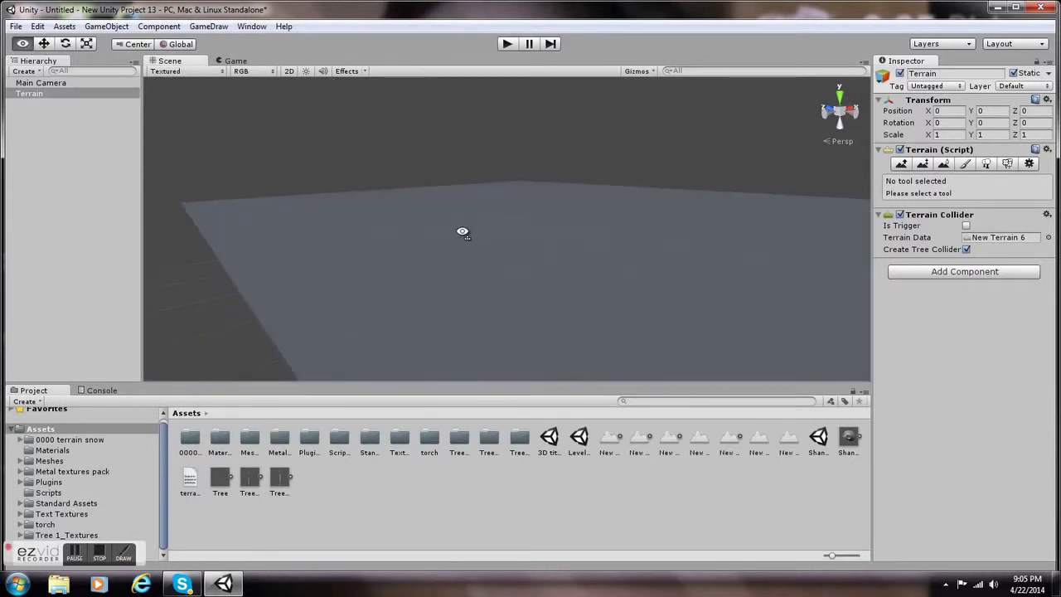
left_click_drag(660, 303, 465, 297)
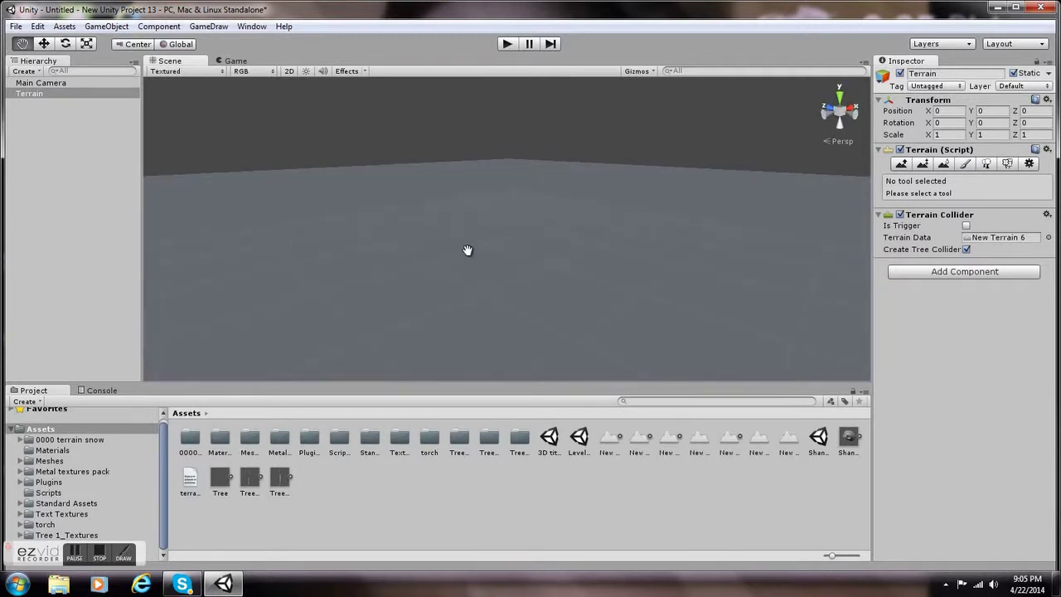
left_click(84, 84)
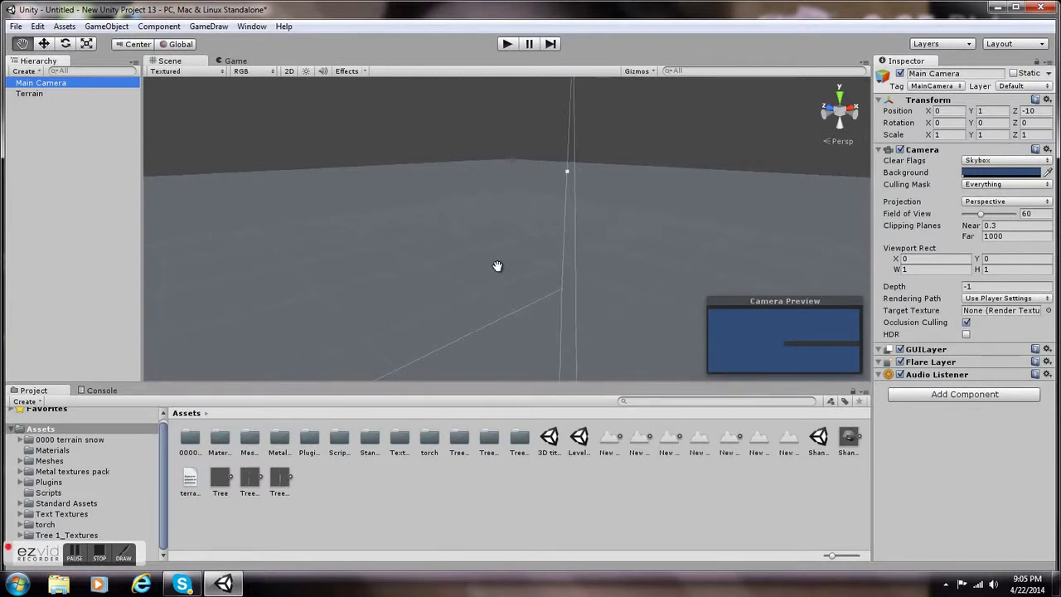
right_click_drag(497, 266, 538, 322)
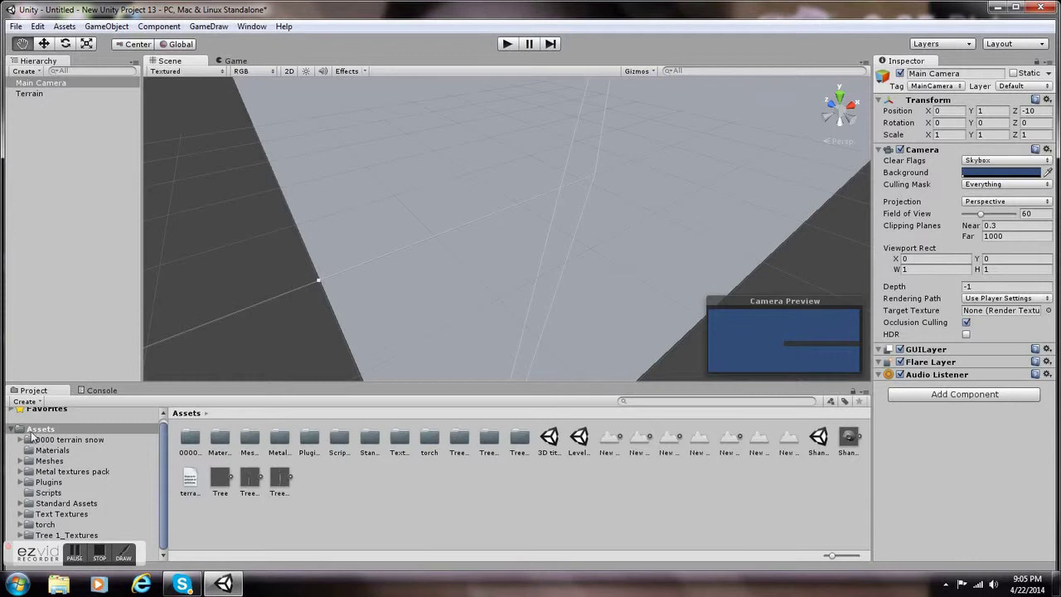
Review the built-in asset packages available for import, such as Character Controller.
left_click(163, 488)
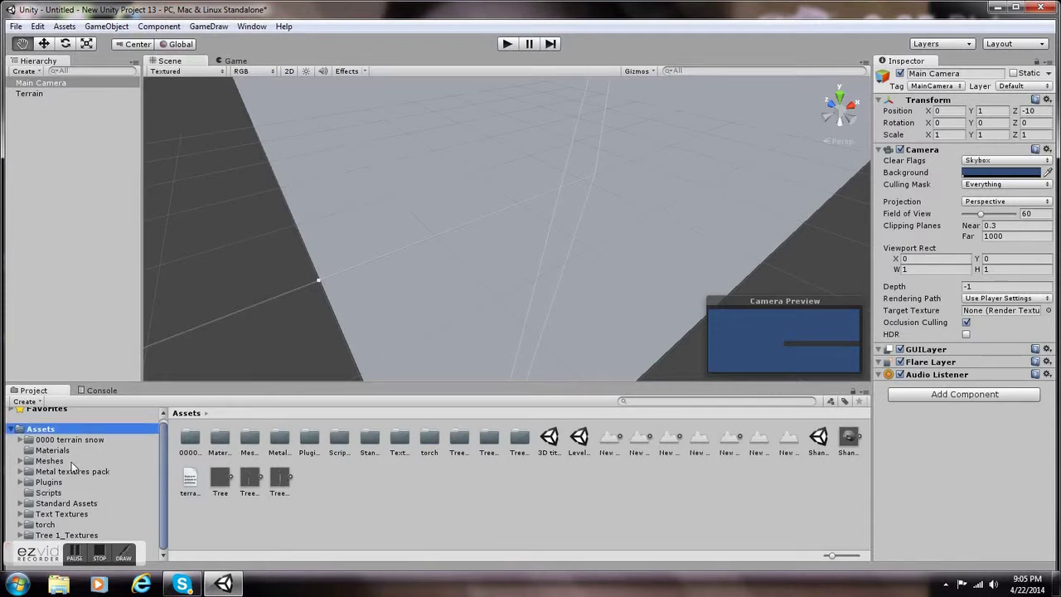
left_click(17, 27)
left_click(35, 27)
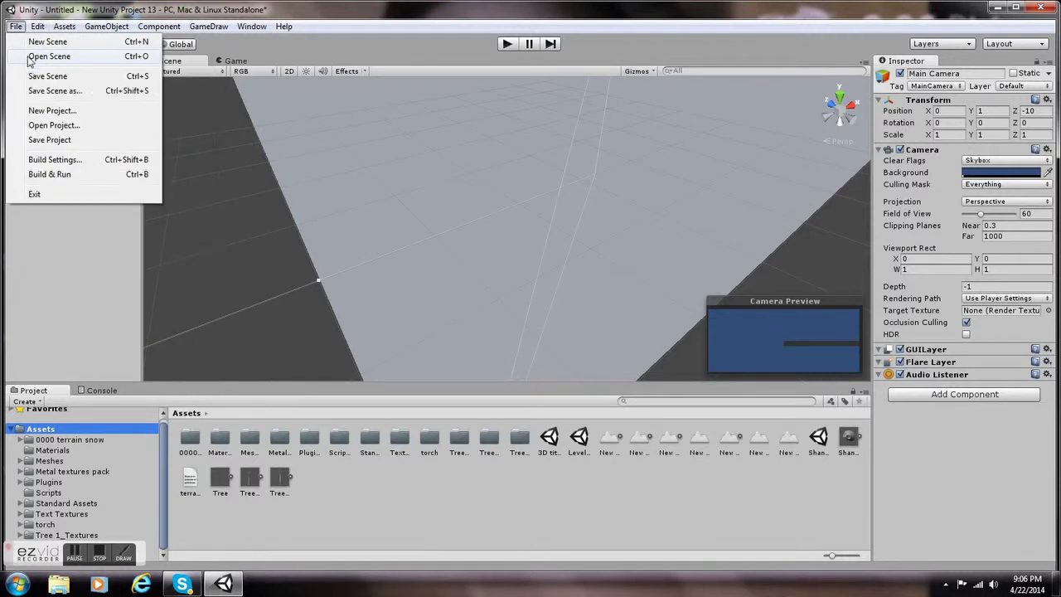
mouse_move(12, 31)
mouse_move(65, 26)
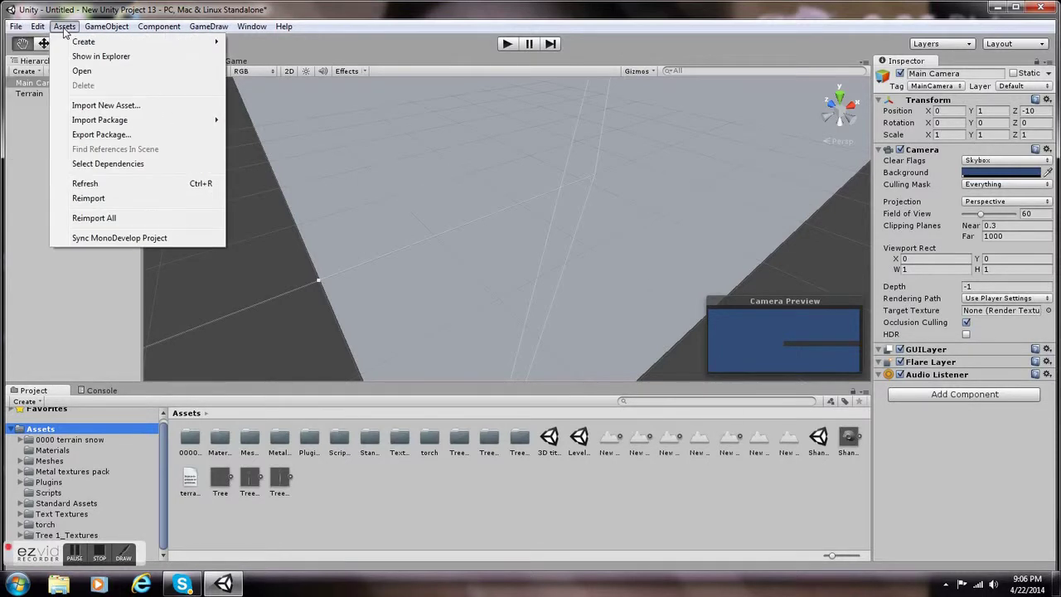
mouse_move(102, 120)
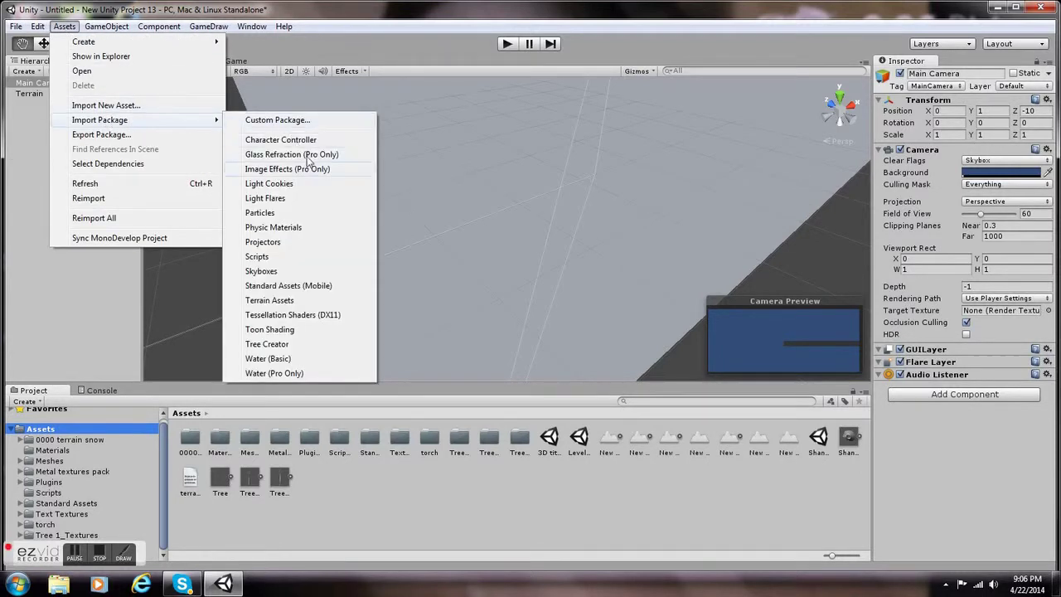
left_click(70, 348)
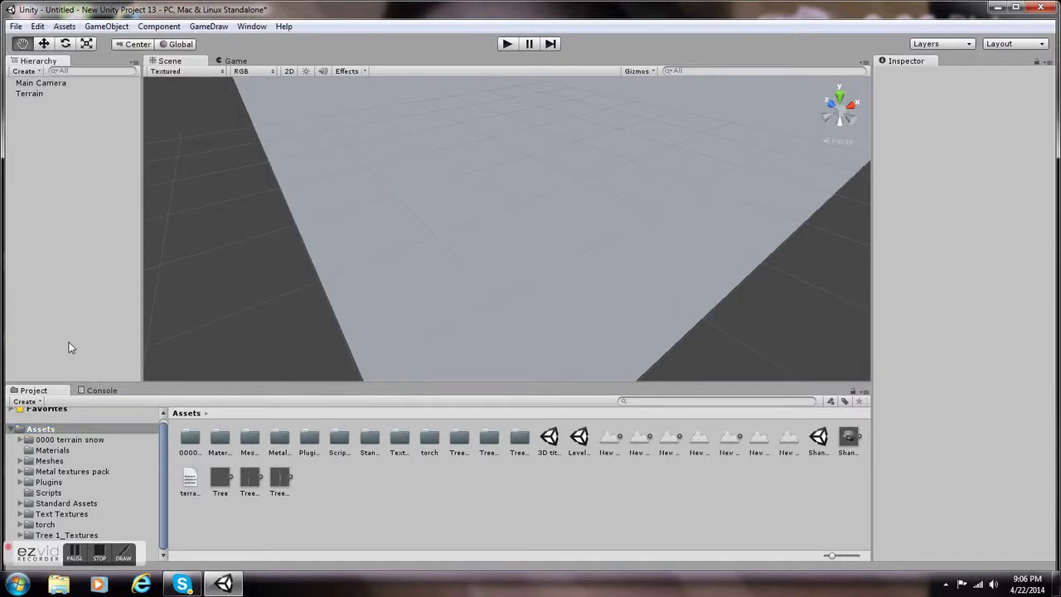
Place the First Person Controller prefab from Standard Assets' Character Controllers folder onto the terrain.
left_click(38, 504)
left_click(19, 503)
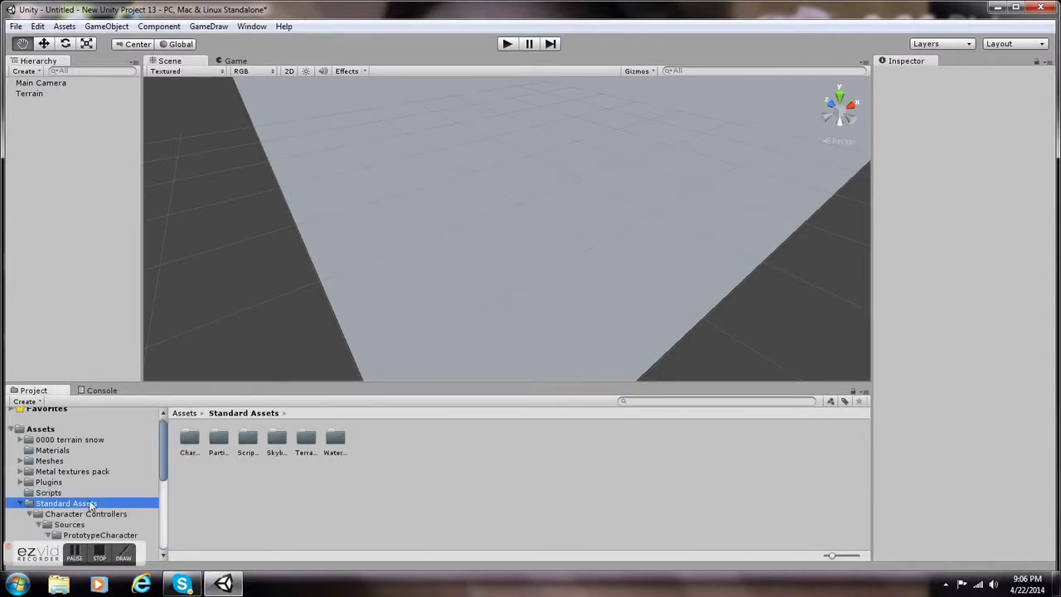
double_click(185, 441)
left_click(251, 483)
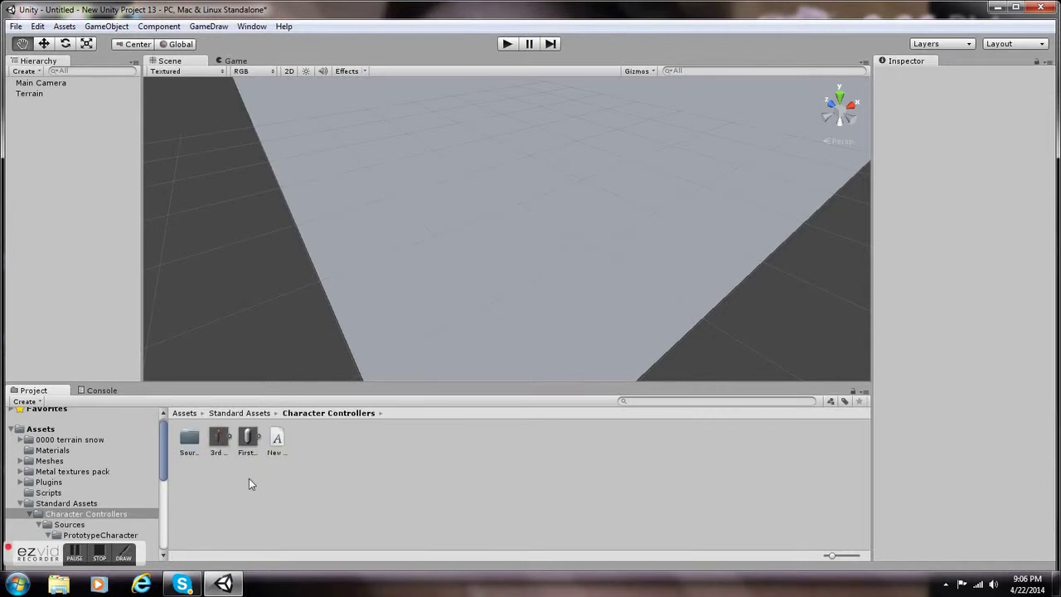
left_click_drag(243, 449, 500, 309)
Raise the First Person Controller above the terrain surface to a Y position of about 2.02.
scroll(559, 351, "up", 5)
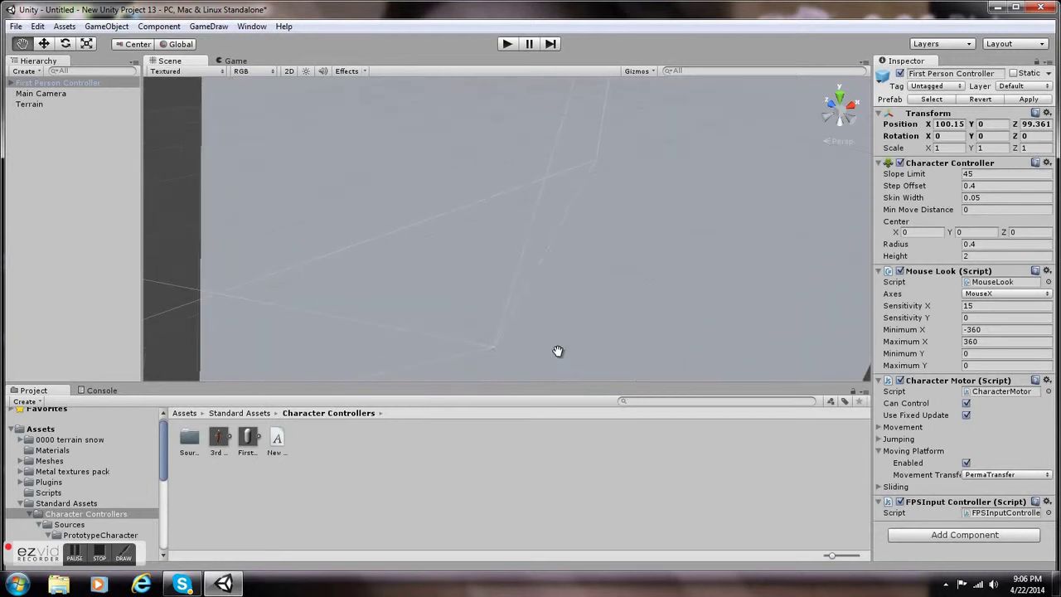
right_click_drag(589, 316, 643, 454)
scroll(615, 307, "up", 5)
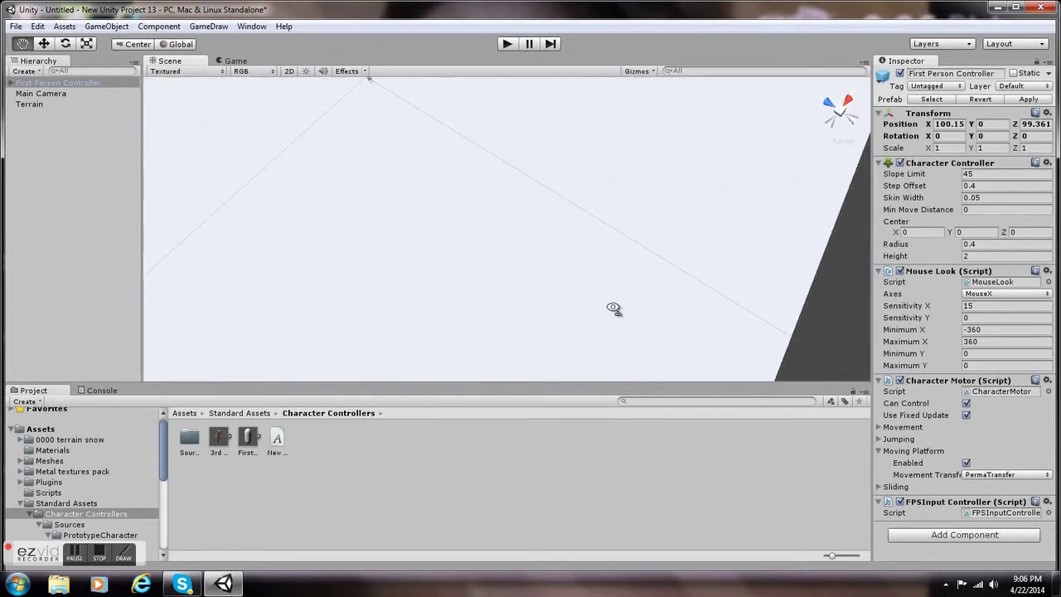
right_click_drag(614, 308, 588, 239)
scroll(588, 243, "up", 6)
right_click_drag(509, 274, 395, 180)
scroll(436, 197, "up", 3)
right_click_drag(510, 258, 441, 240)
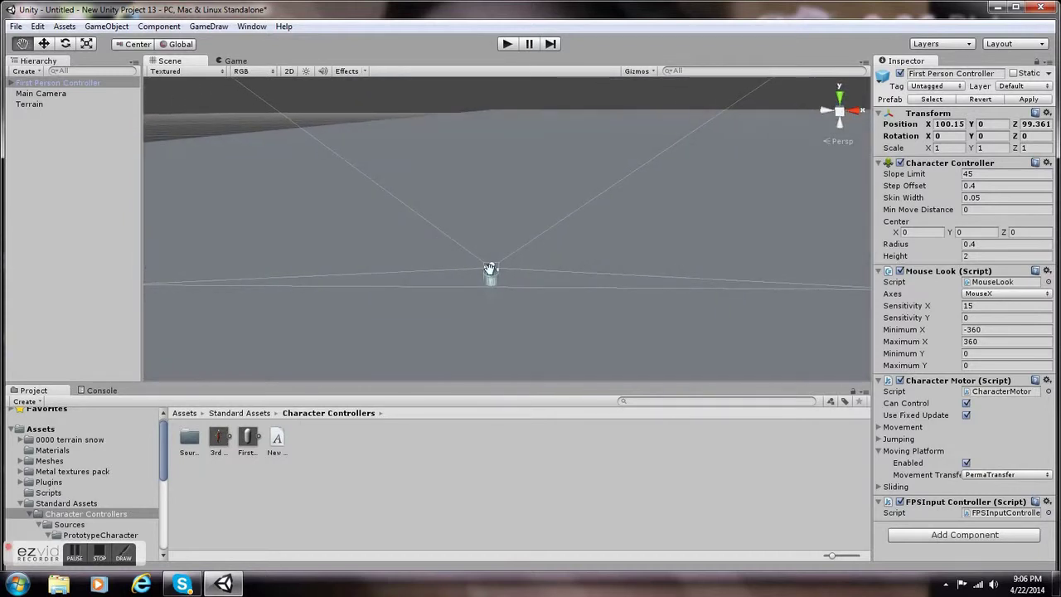
left_click(44, 43)
left_click_drag(493, 228, 492, 200)
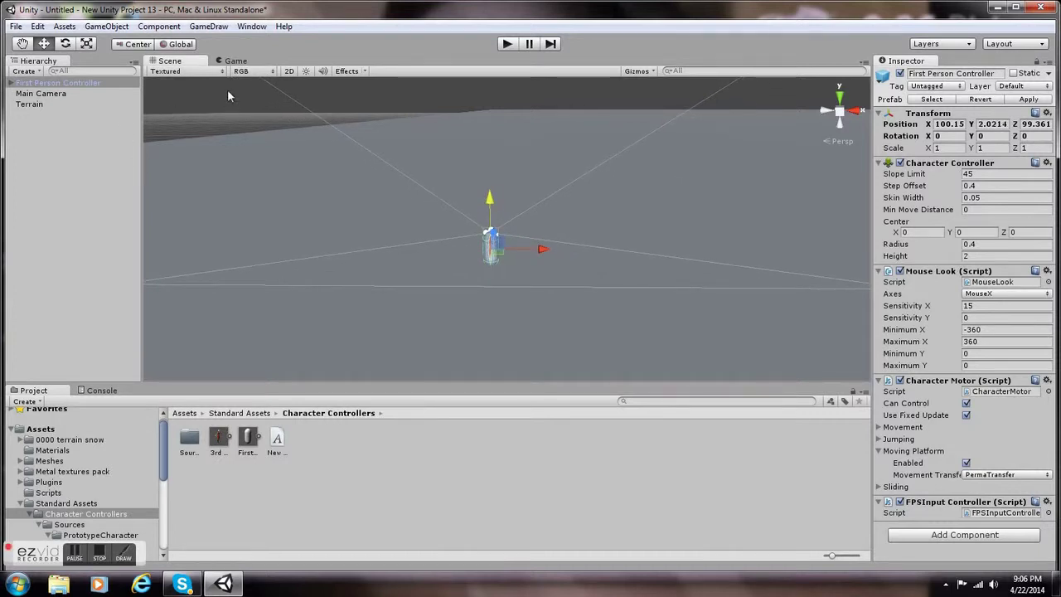
Check the first-person camera view and test the controller briefly in play mode, stopping the game when done.
left_click(241, 61)
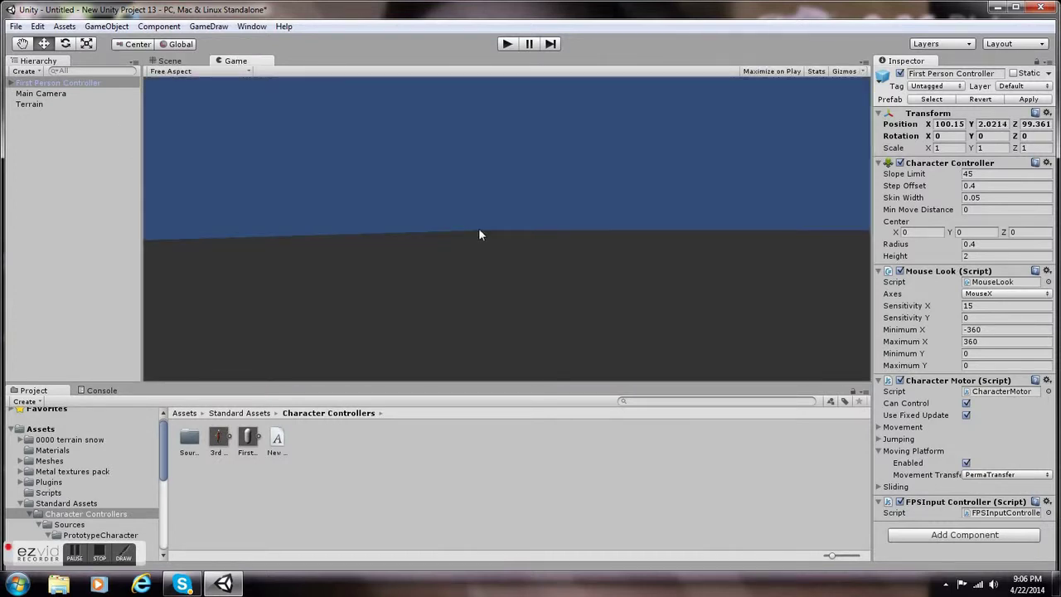
left_click(170, 61)
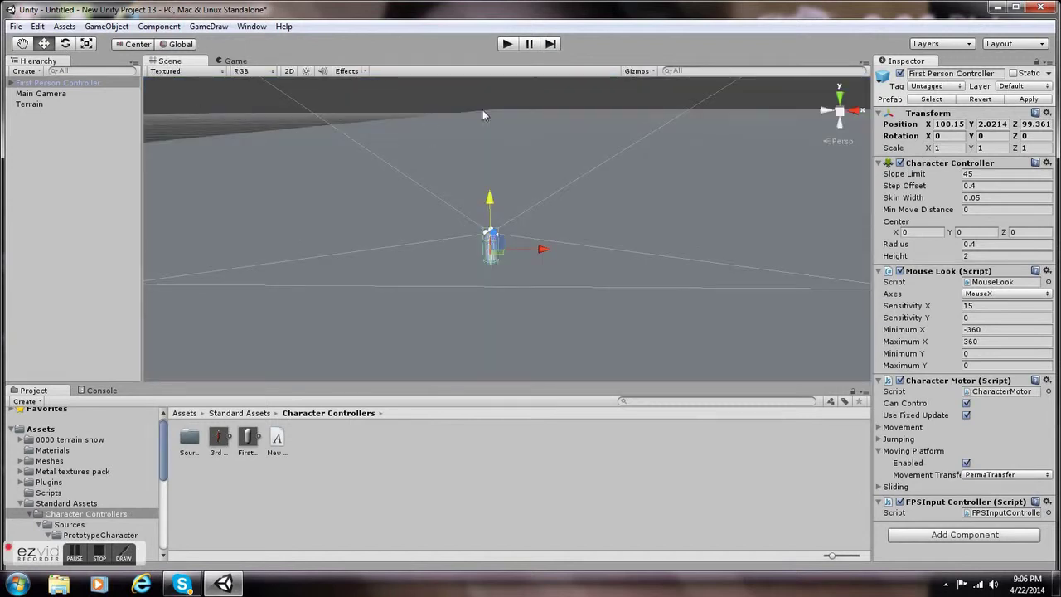
left_click(513, 44)
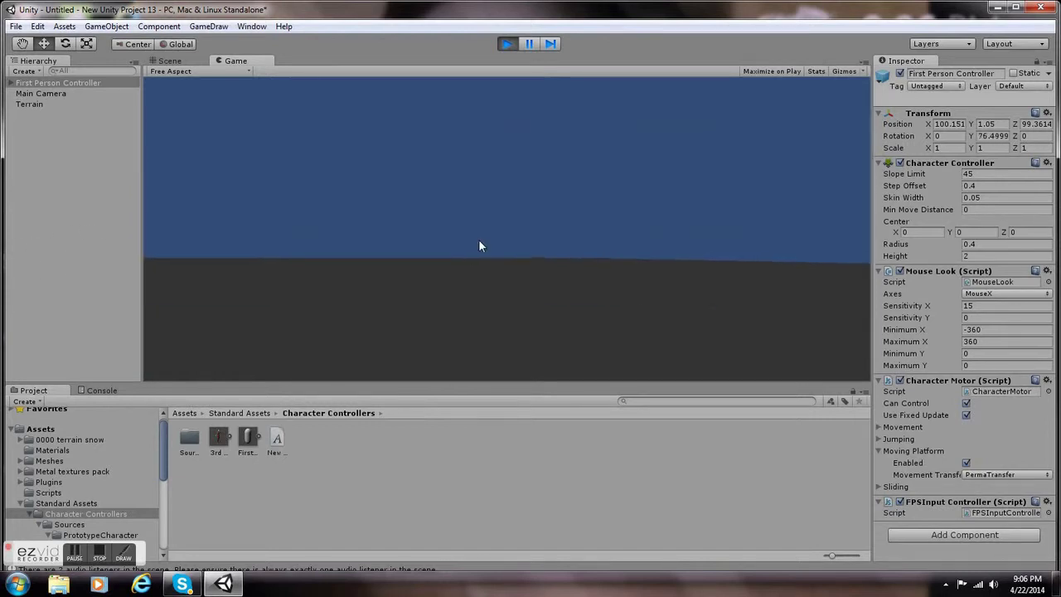
left_click(507, 45)
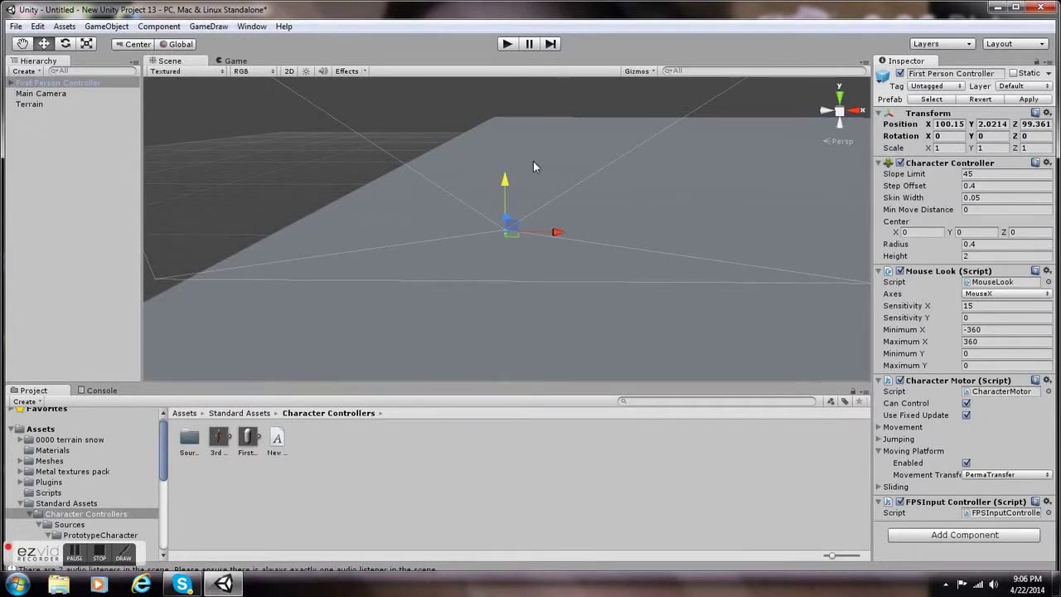
Compare the First Person Controller's placement in the scene with what its camera shows in the game view.
left_click_drag(573, 87, 620, 164, "alt")
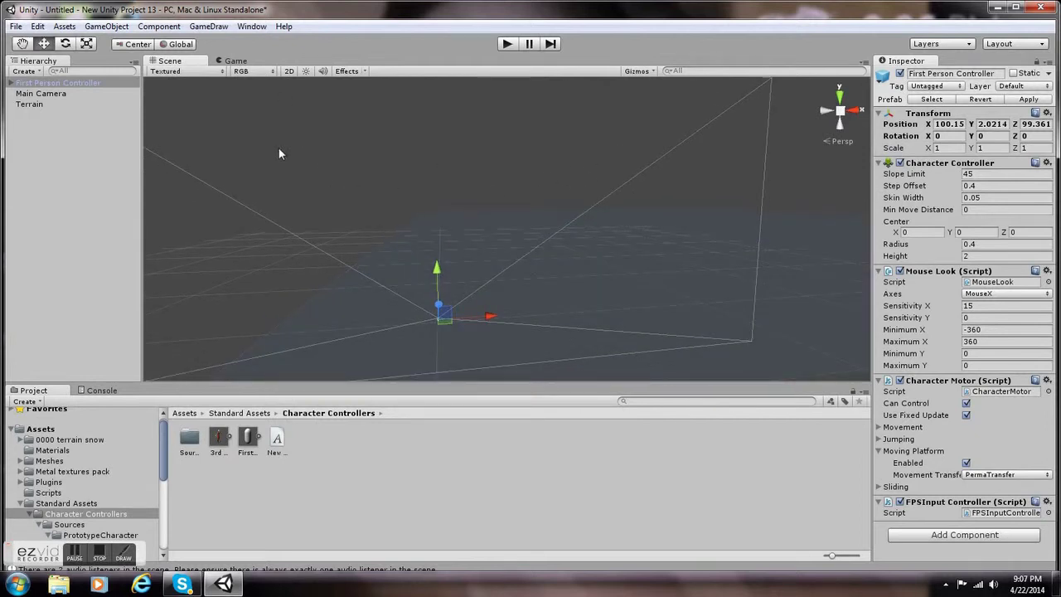
left_click(233, 61)
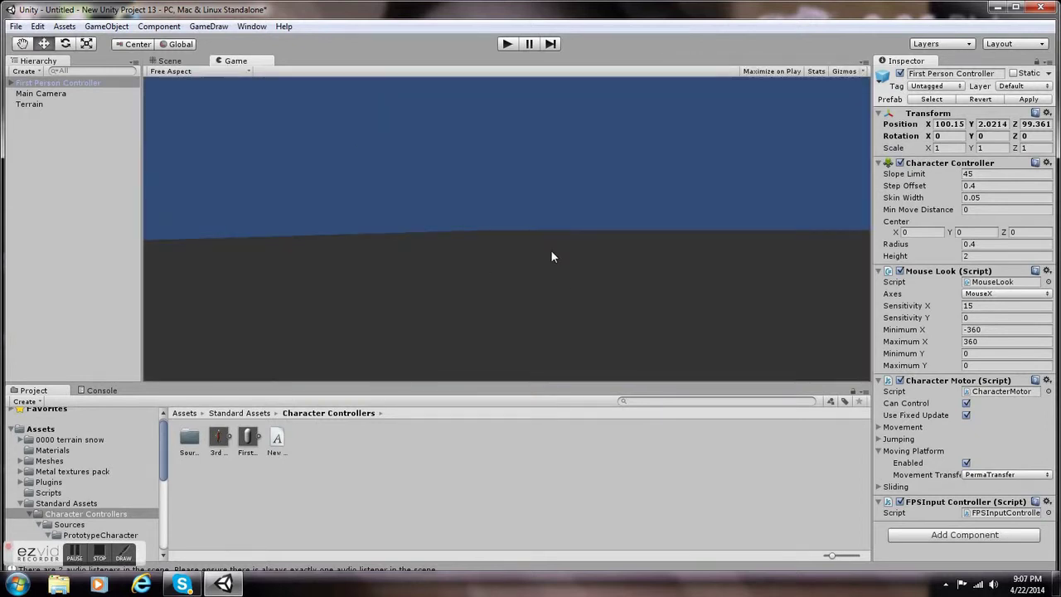
left_click(184, 60)
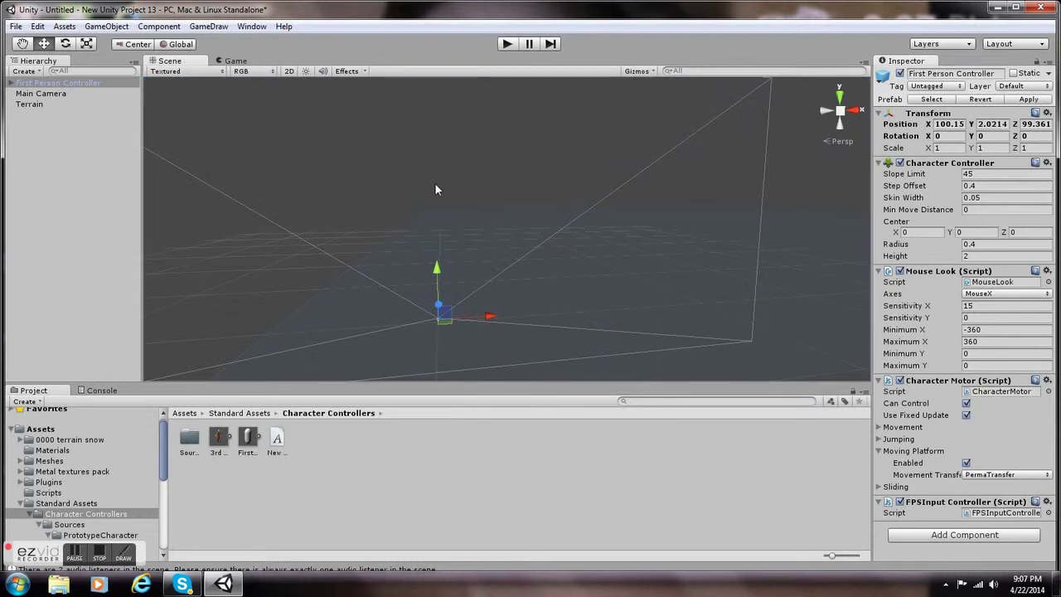
left_click(241, 64)
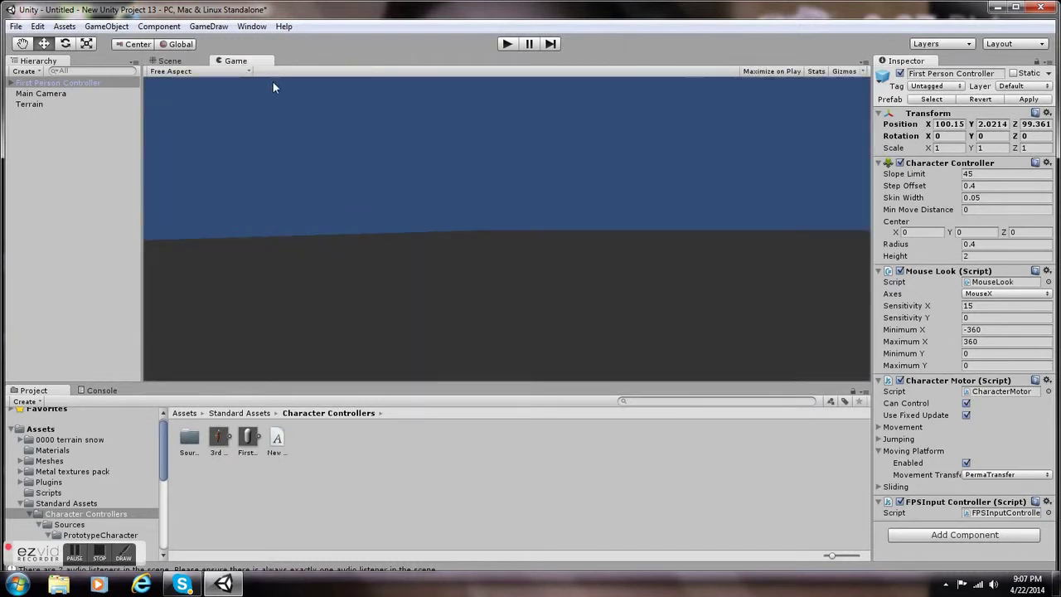
left_click(187, 62)
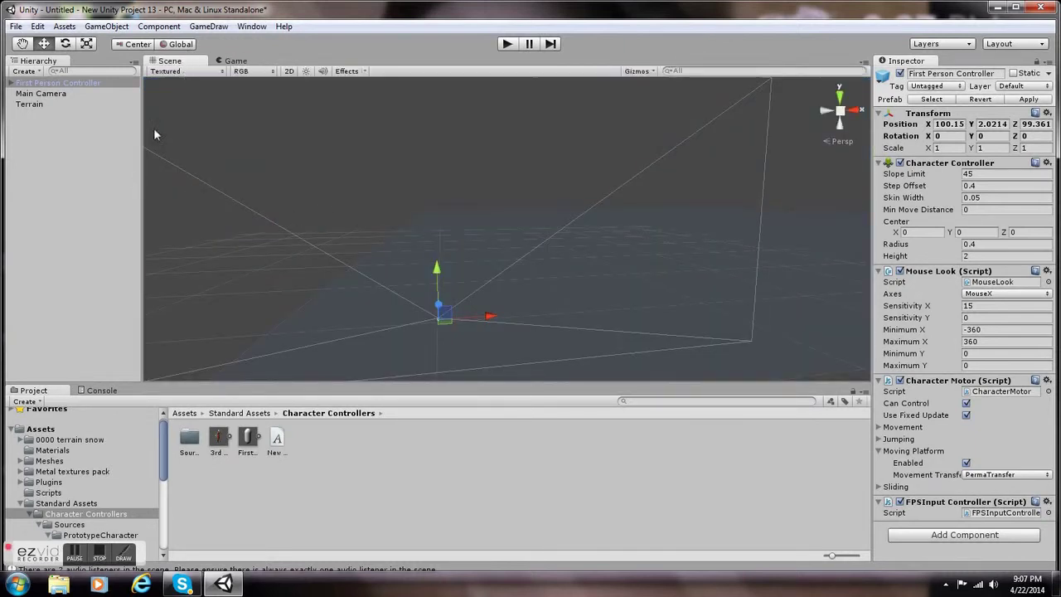
Assign the Sunny3 Skybox from the Standard Assets Skyboxes folder as the skybox material in the scene's render settings.
left_click(38, 25)
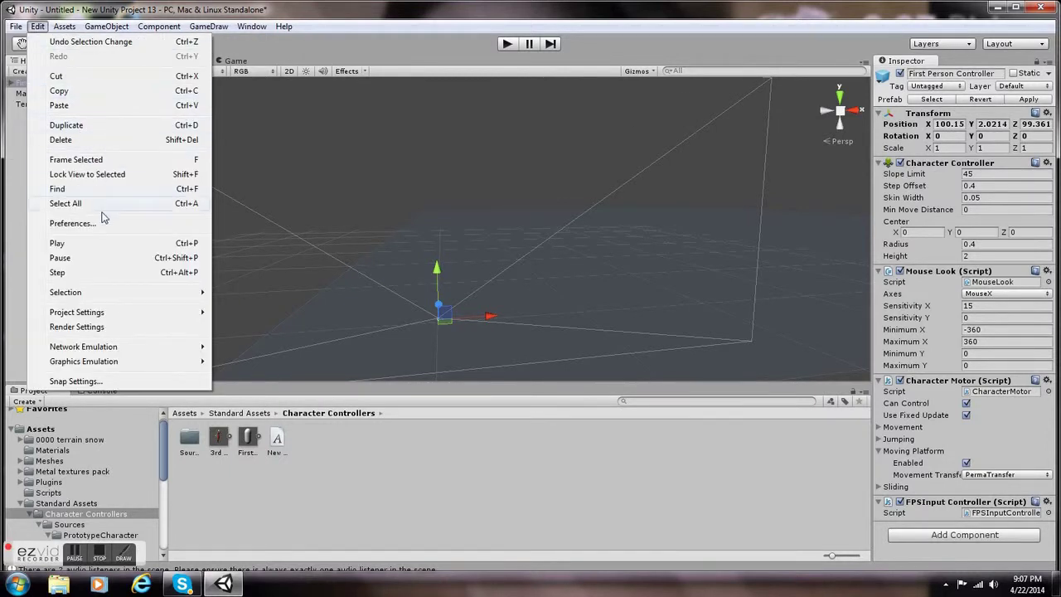
left_click(107, 332)
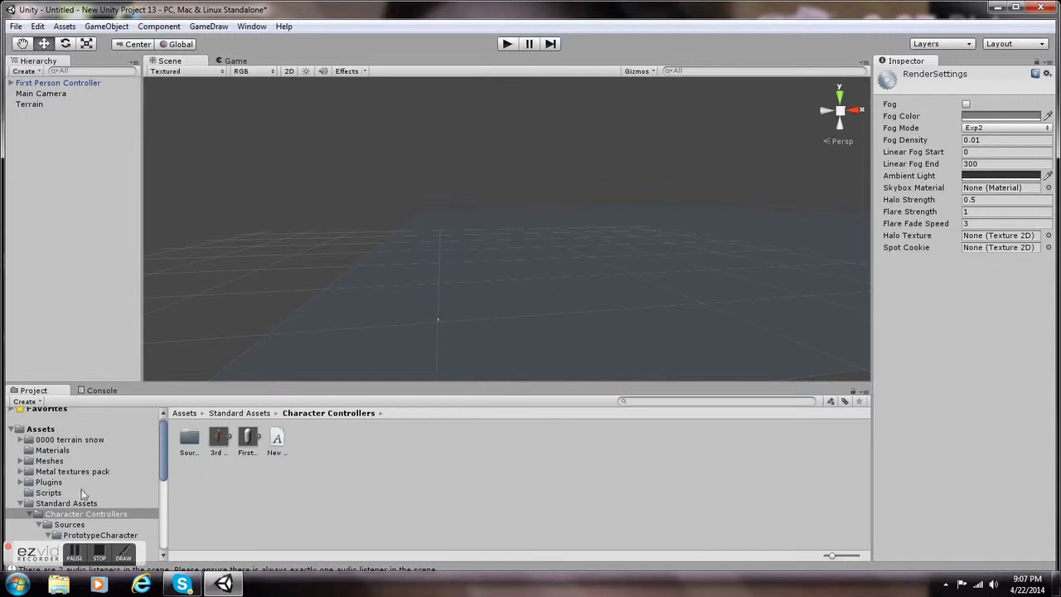
left_click_drag(159, 460, 162, 491)
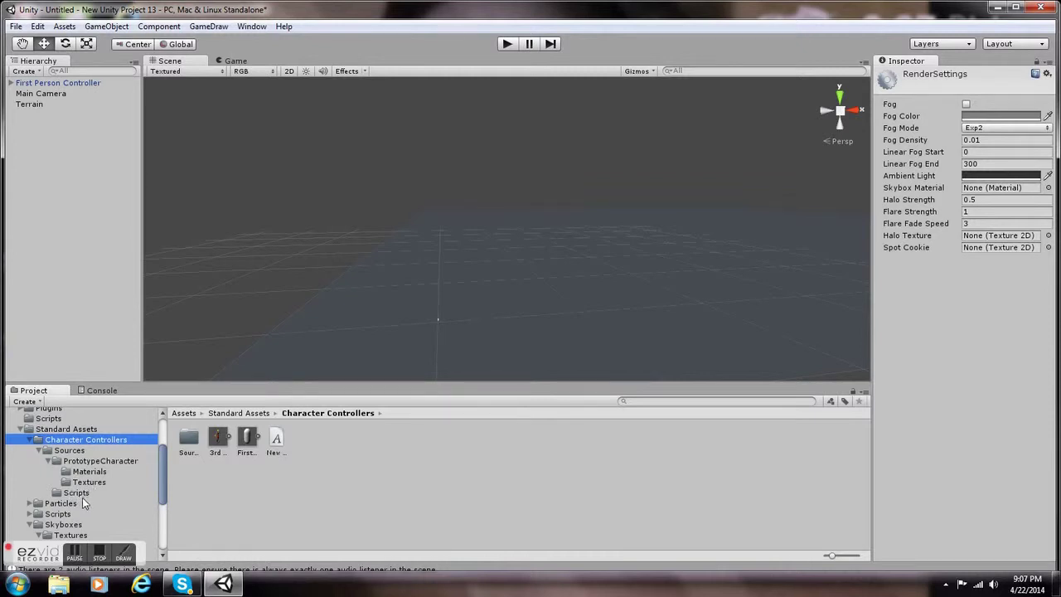
left_click(63, 525)
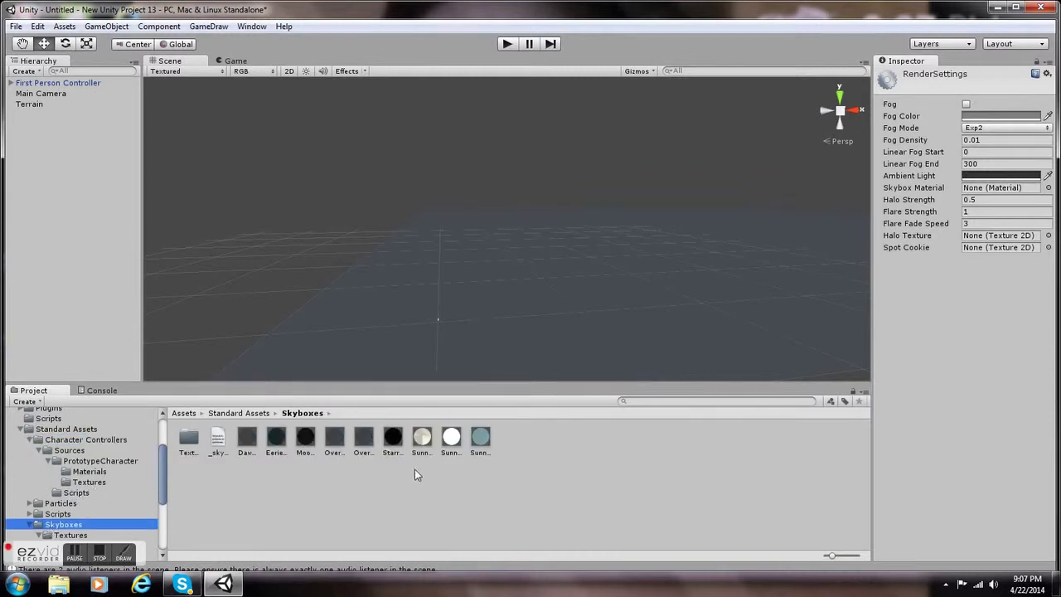
left_click(481, 437)
left_click_drag(479, 437, 984, 193)
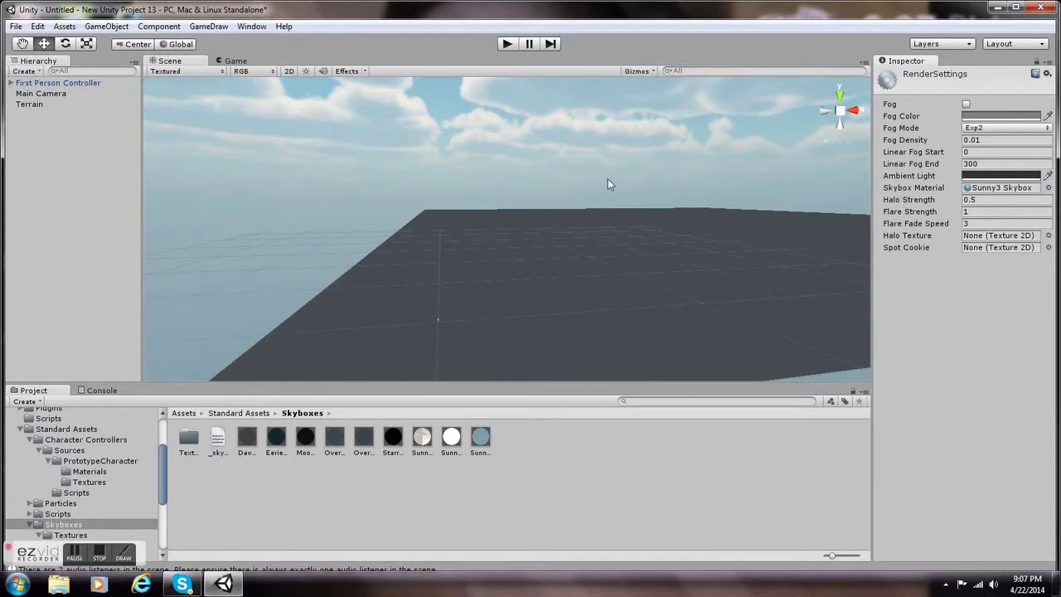
Select the terrain around the First Person Controller and activate its Raise / Lower Terrain tool.
right_click_drag(403, 124, 496, 224)
scroll(410, 186, "up", 3)
scroll(418, 207, "up", 3)
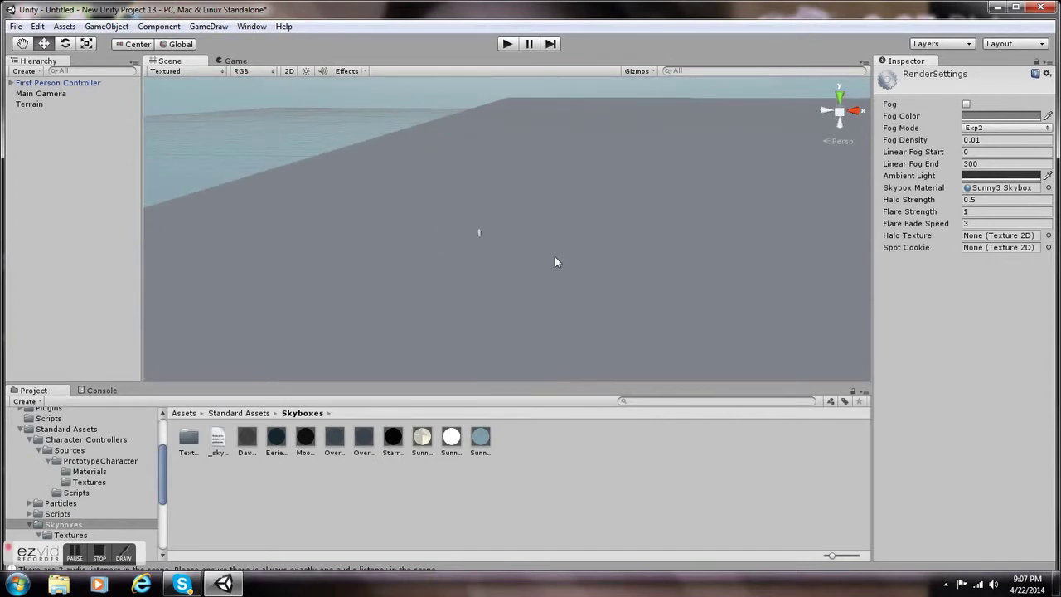
scroll(555, 254, "down", 3)
scroll(555, 253, "up", 5)
scroll(554, 254, "down", 1)
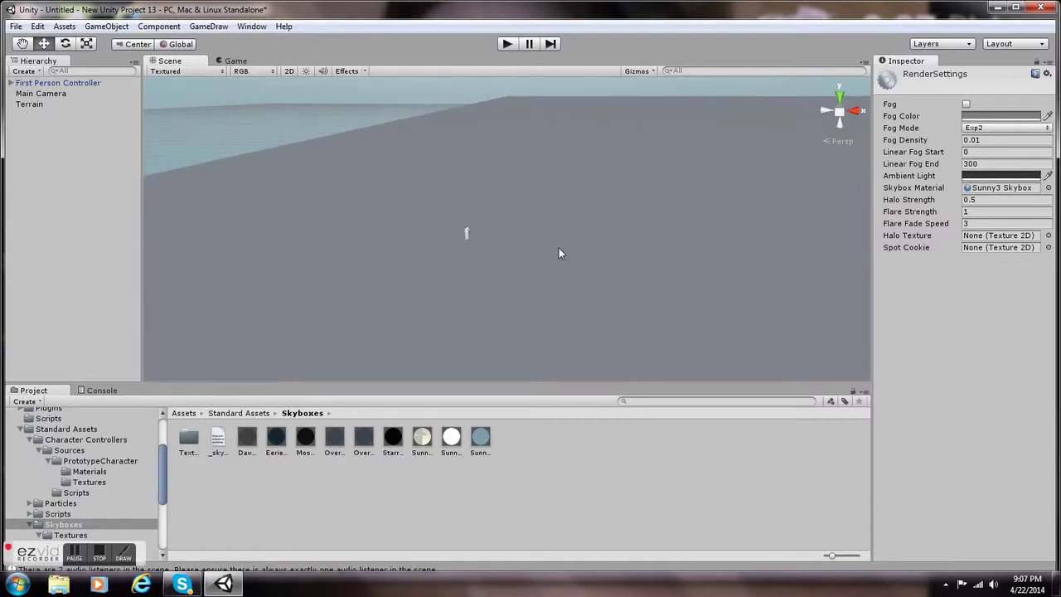
left_click(423, 274)
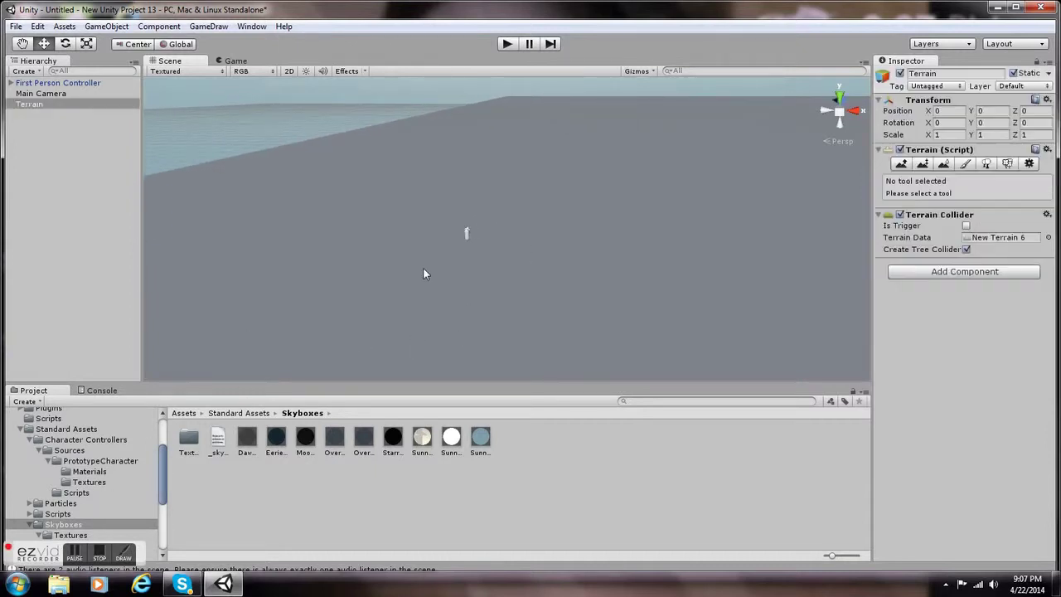
left_click(901, 163)
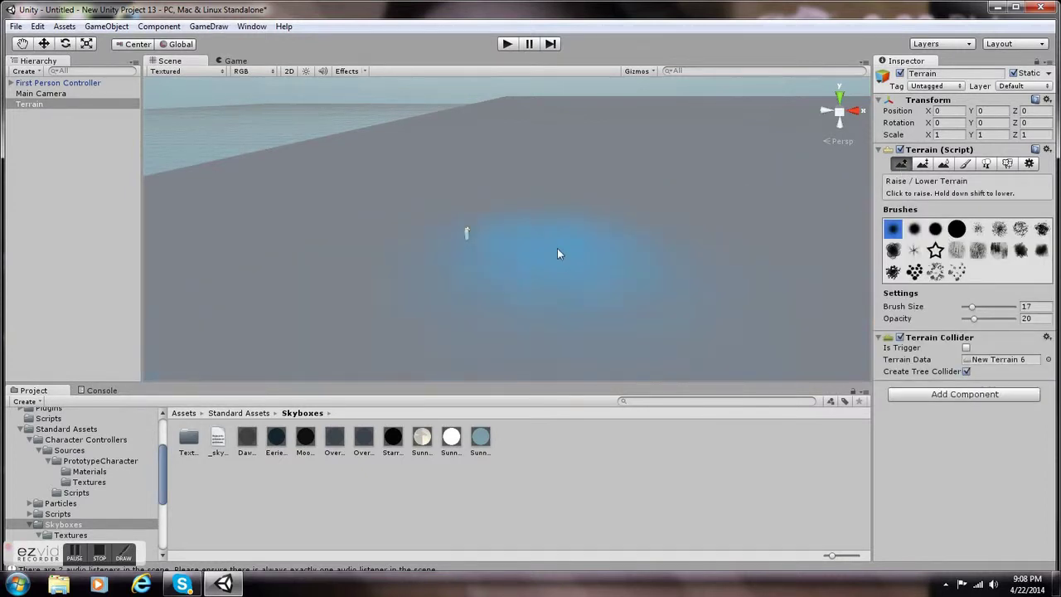
Raise a hill beside the First Person Controller using a scattered brush with brush size 5 and opacity 7.
left_click(977, 251)
left_click(956, 249)
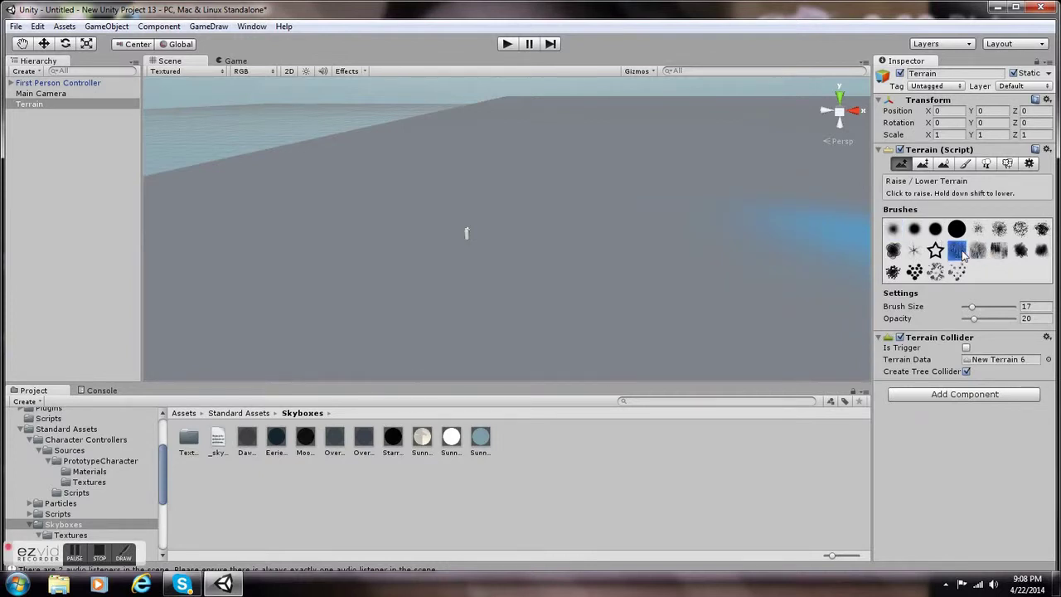
left_click(1022, 232)
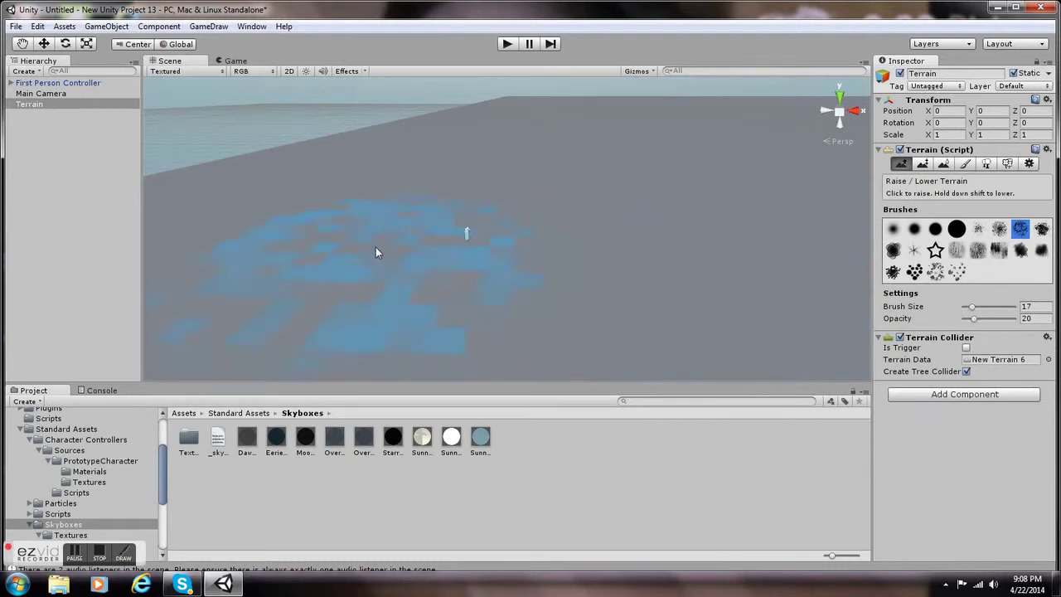
left_click_drag(974, 308, 968, 308)
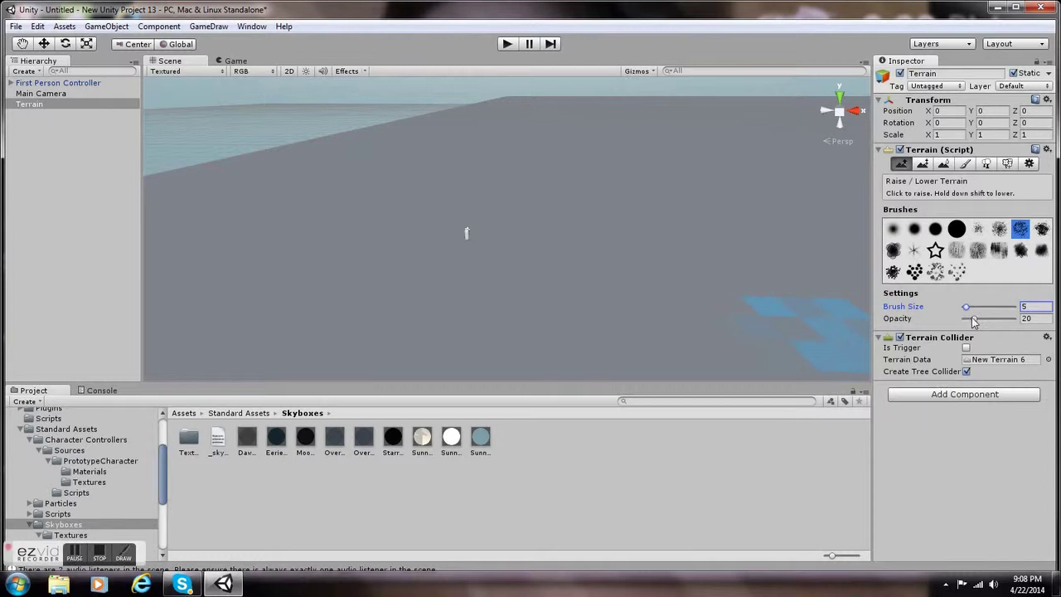
left_click_drag(979, 323, 969, 322)
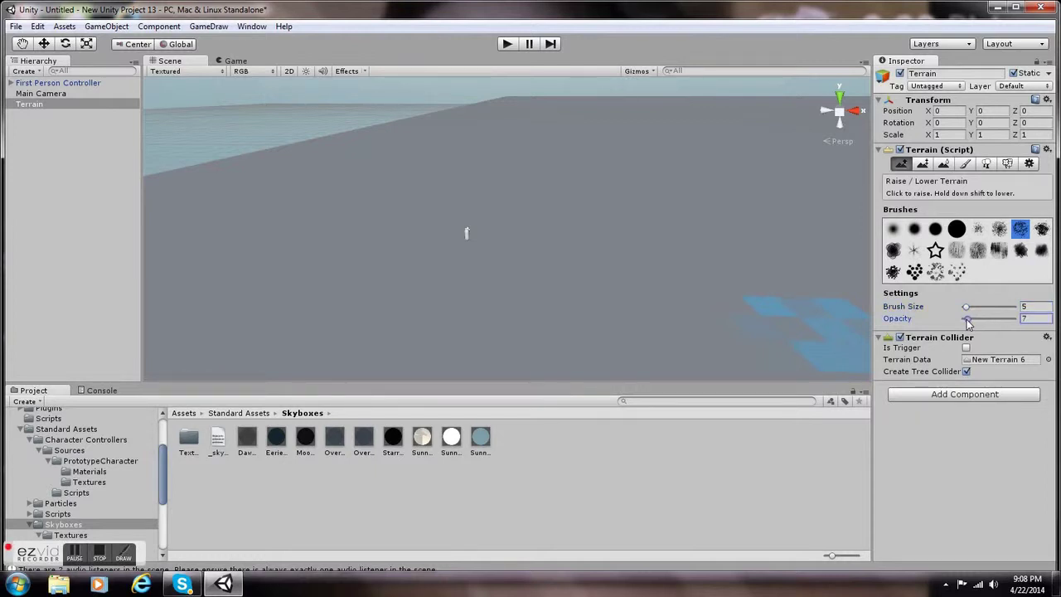
left_click_drag(516, 264, 493, 269)
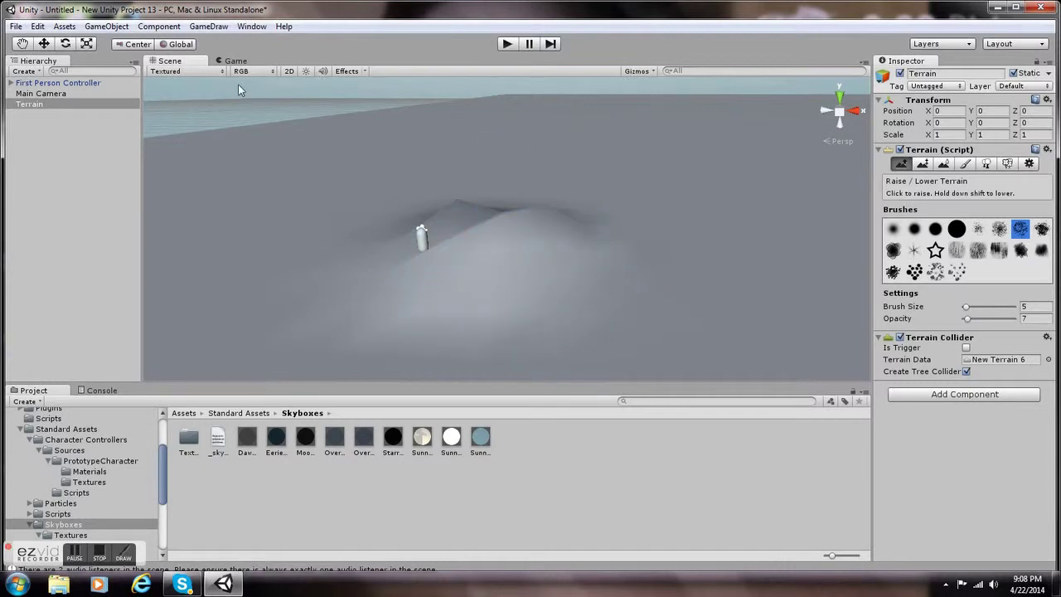
Flatten the hill beside the controller with the Paint Height tool at height 0, using a speckled brush.
left_click(981, 234)
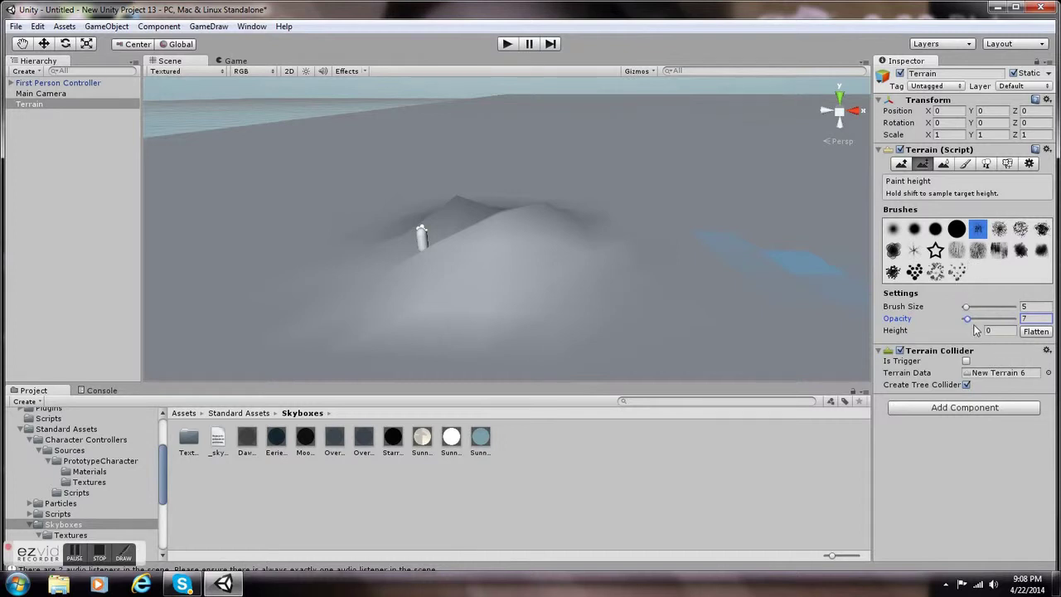
mouse_move(559, 294)
left_mouse_down()
mouse_move(512, 249)
mouse_move(553, 224)
mouse_move(445, 287)
left_mouse_up()
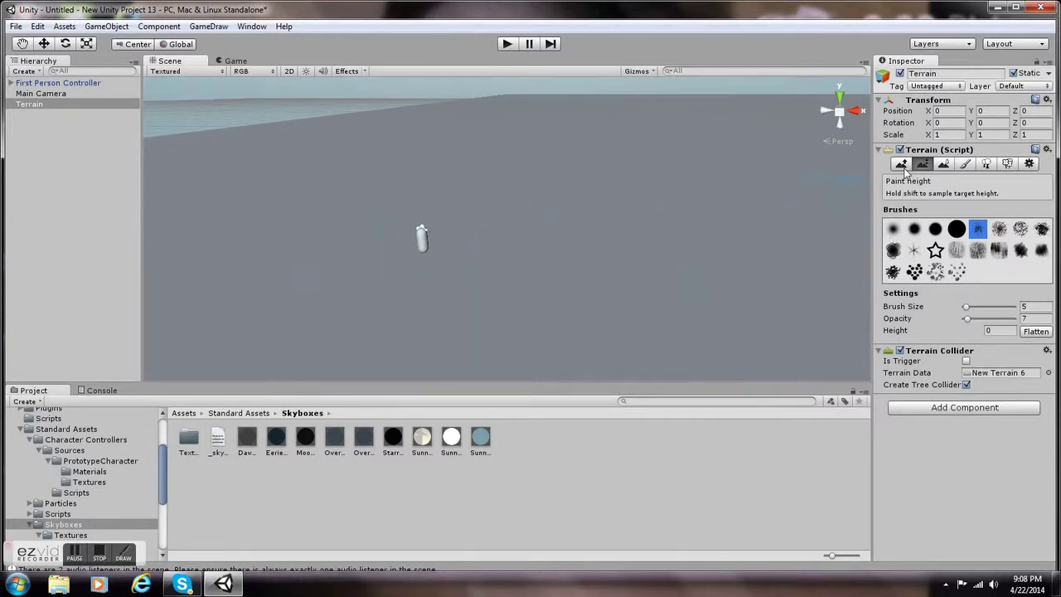
Raise low, uneven ridges in a ring around the controller with Raise / Lower Terrain at brush size 10 and opacity 2.
left_click(901, 163)
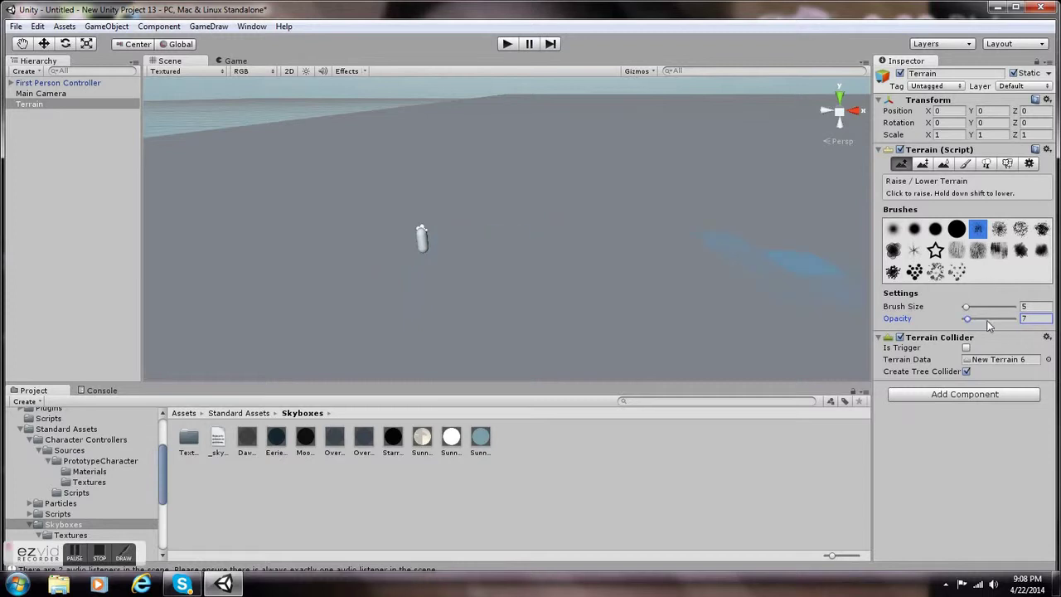
left_click_drag(966, 308, 965, 319)
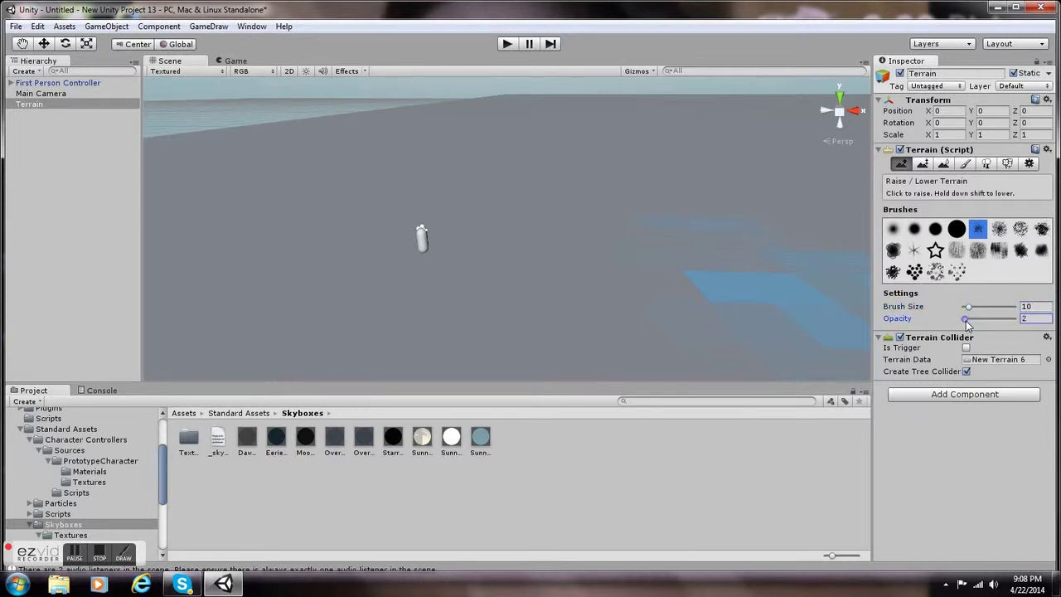
mouse_move(502, 273)
left_mouse_down()
mouse_move(459, 236)
mouse_move(564, 243)
mouse_move(342, 267)
mouse_move(440, 170)
left_mouse_up()
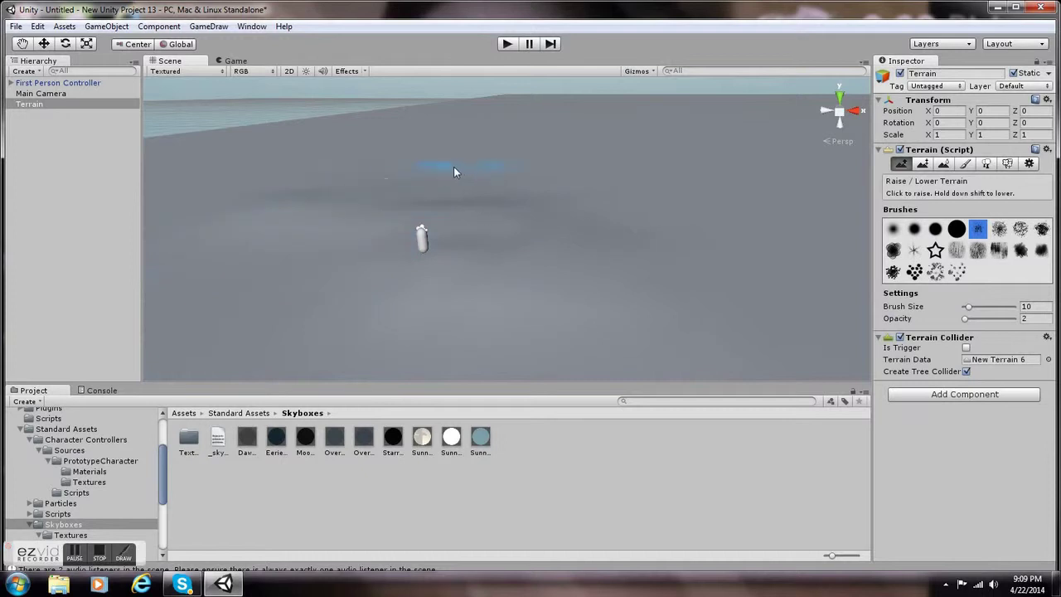
scroll(619, 255, "down", 10)
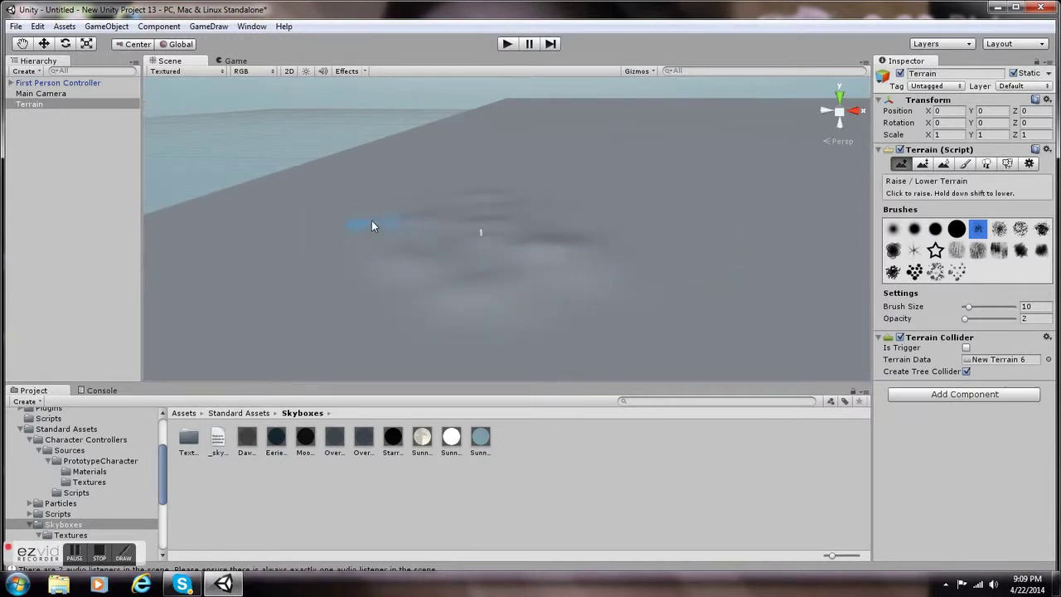
mouse_move(590, 281)
left_mouse_down()
mouse_move(453, 319)
mouse_move(341, 267)
left_mouse_up()
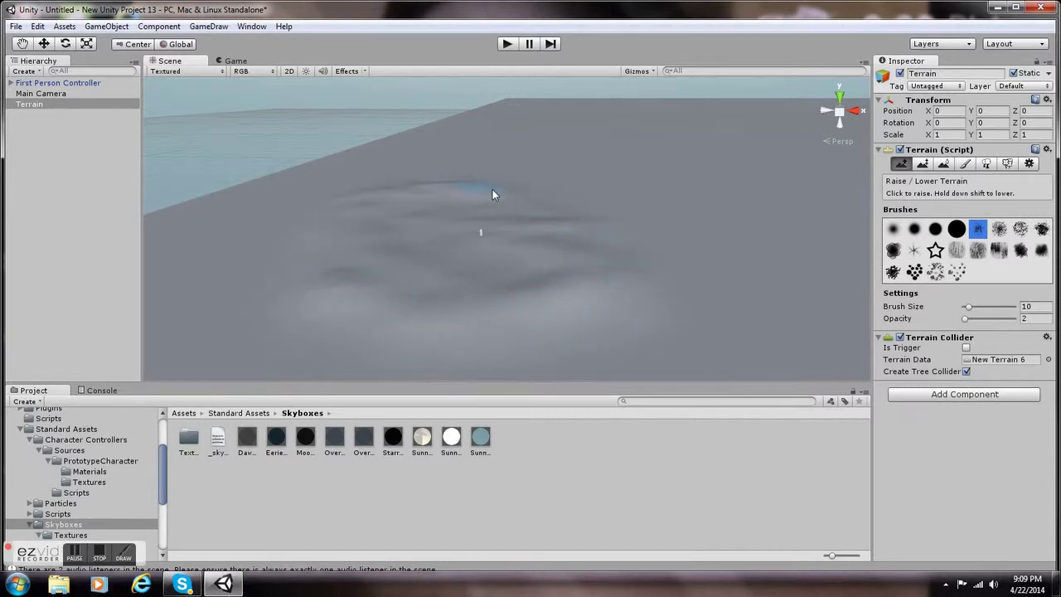
mouse_move(579, 254)
left_mouse_down()
mouse_move(545, 308)
mouse_move(427, 278)
left_mouse_up()
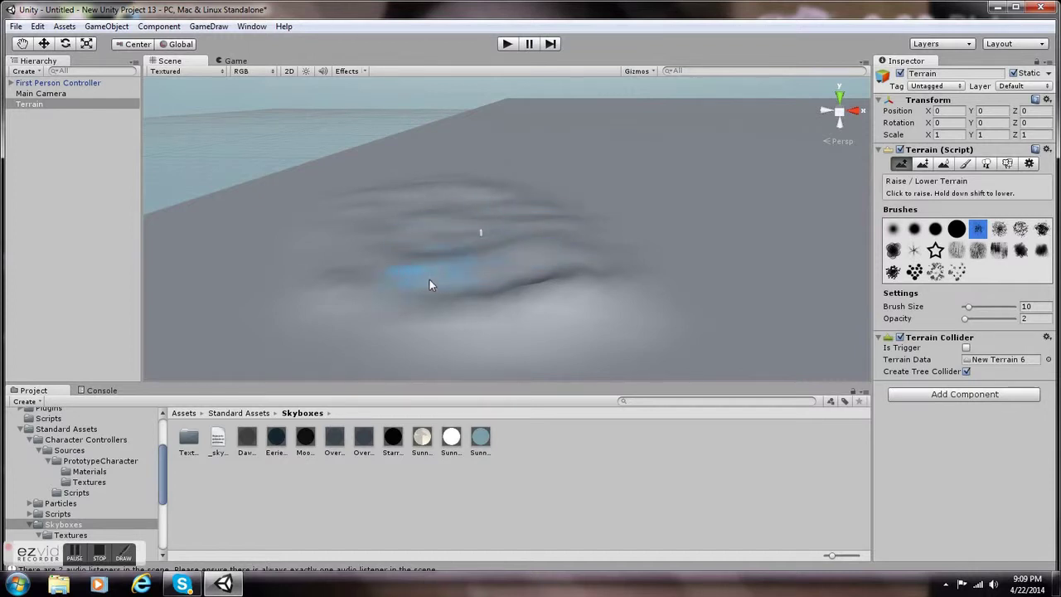
mouse_move(623, 249)
left_mouse_down()
mouse_move(604, 293)
mouse_move(457, 315)
mouse_move(384, 295)
mouse_move(349, 272)
mouse_move(339, 239)
left_mouse_up()
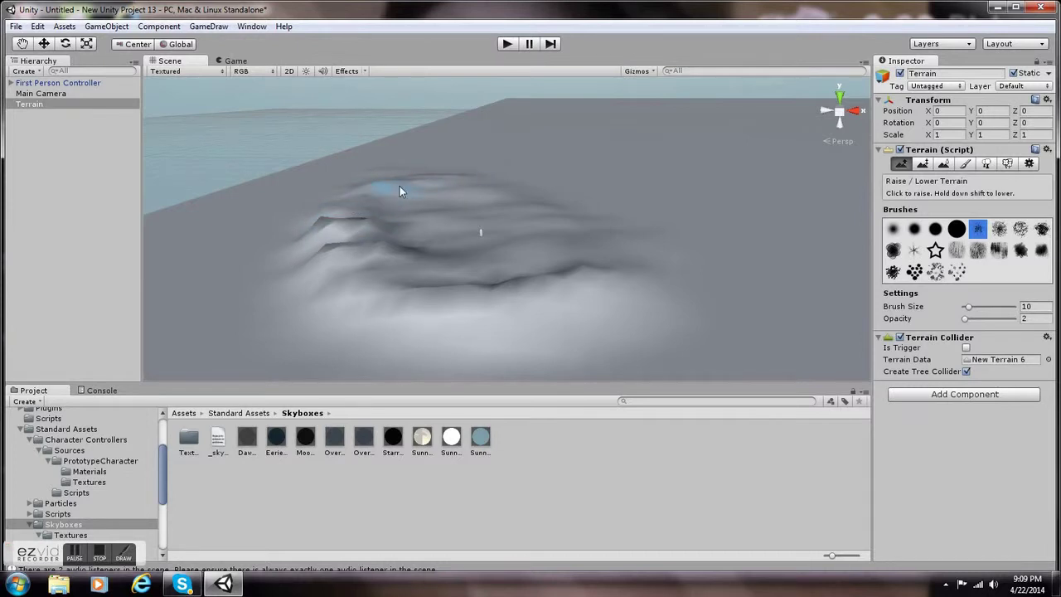
Set the brush opacity to 13 and build the ridges surrounding the controller up into taller mountain peaks.
scroll(357, 204, "up", 4)
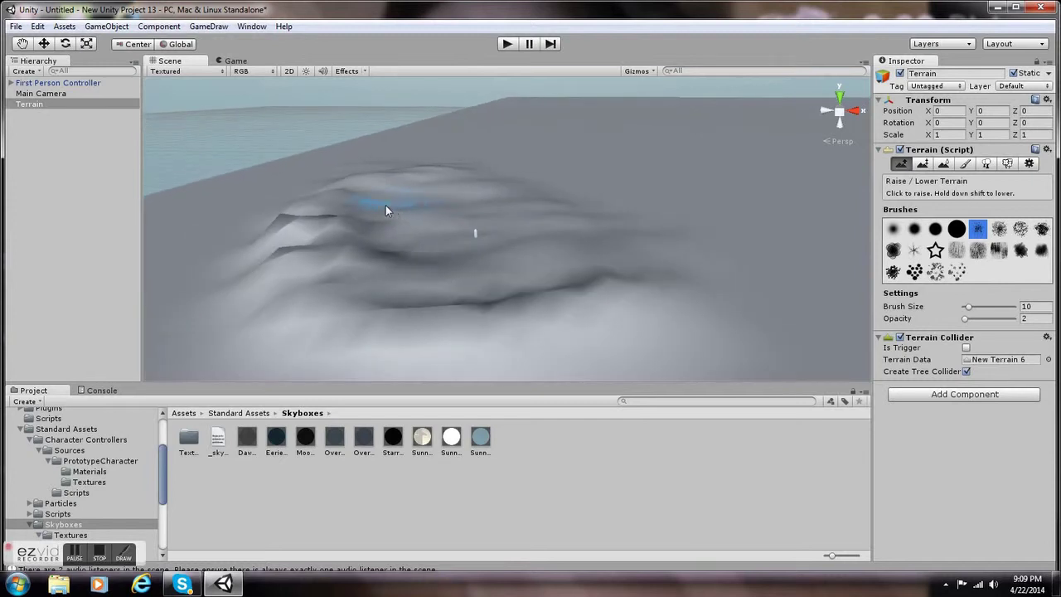
scroll(386, 206, "up", 6)
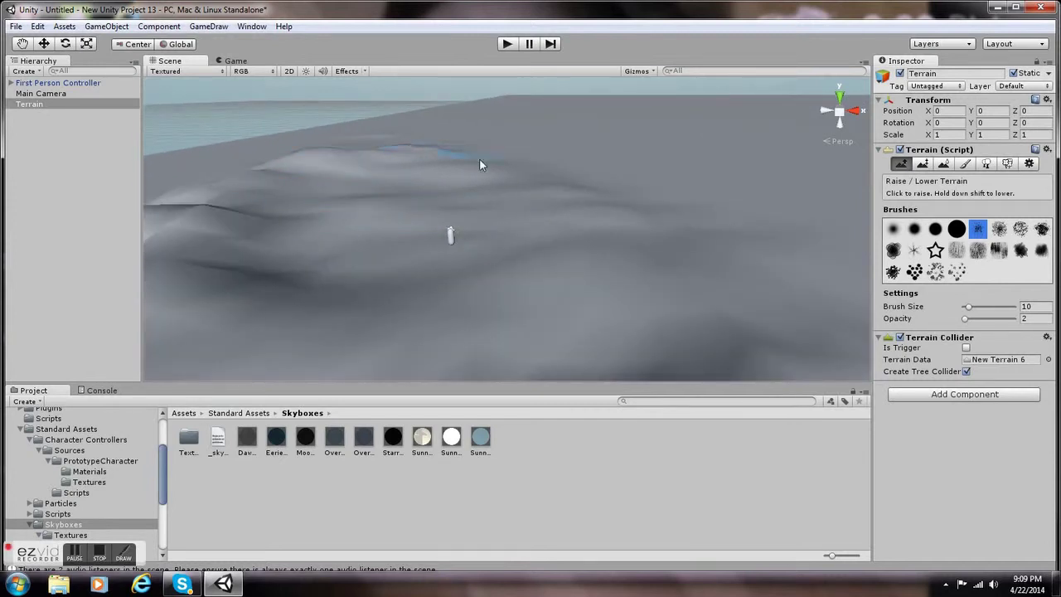
left_click_drag(966, 322, 971, 320)
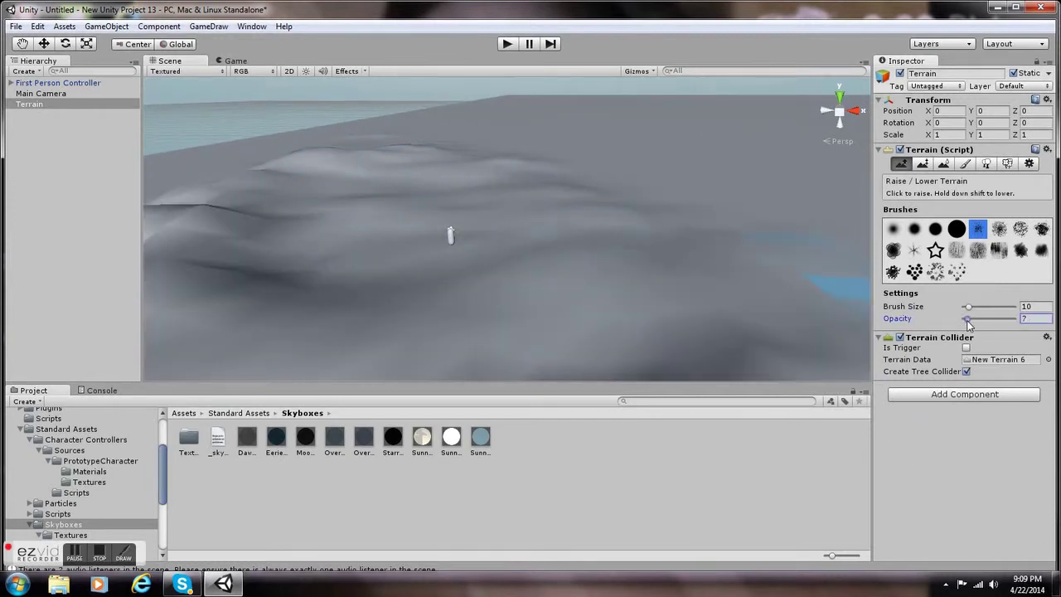
left_click(400, 144)
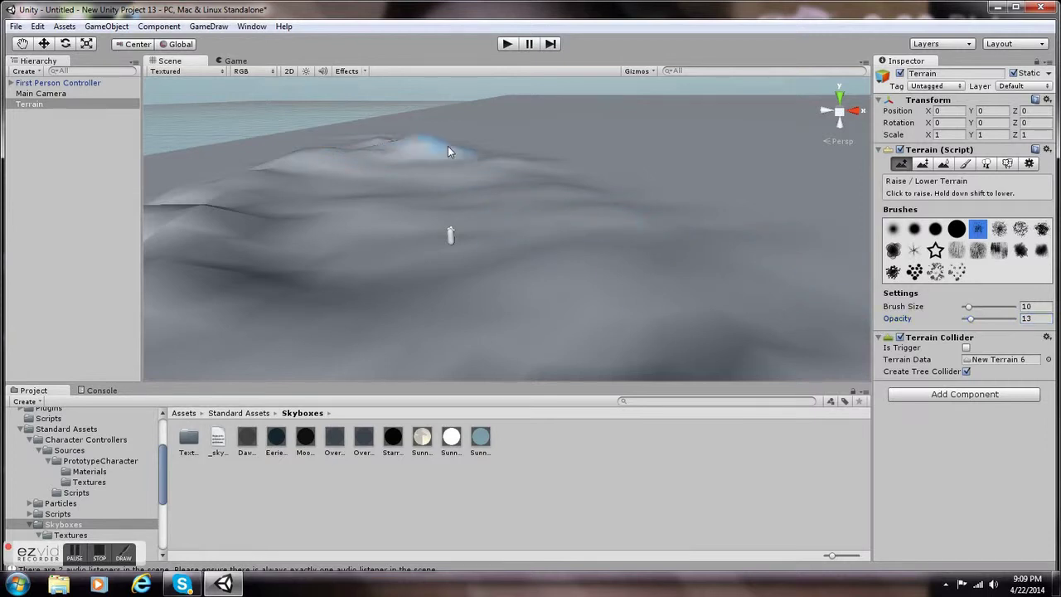
mouse_move(445, 149)
left_mouse_down()
mouse_move(377, 146)
mouse_move(537, 158)
mouse_move(718, 199)
left_mouse_up()
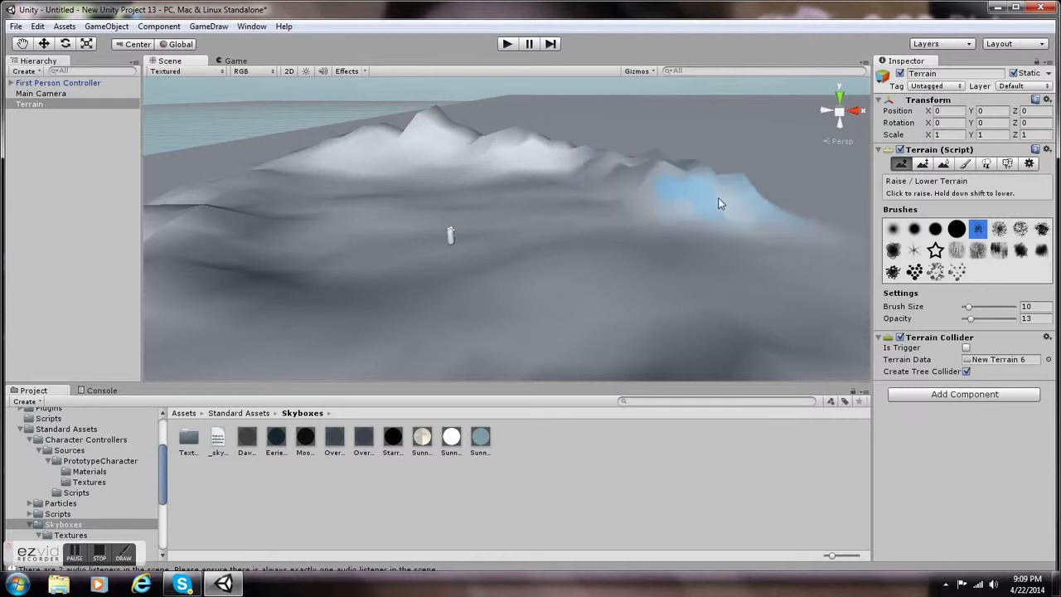
scroll(732, 214, "down", 3)
mouse_move(600, 276)
left_mouse_down()
mouse_move(396, 274)
mouse_move(365, 246)
mouse_move(364, 209)
mouse_move(385, 191)
mouse_move(389, 202)
left_mouse_up()
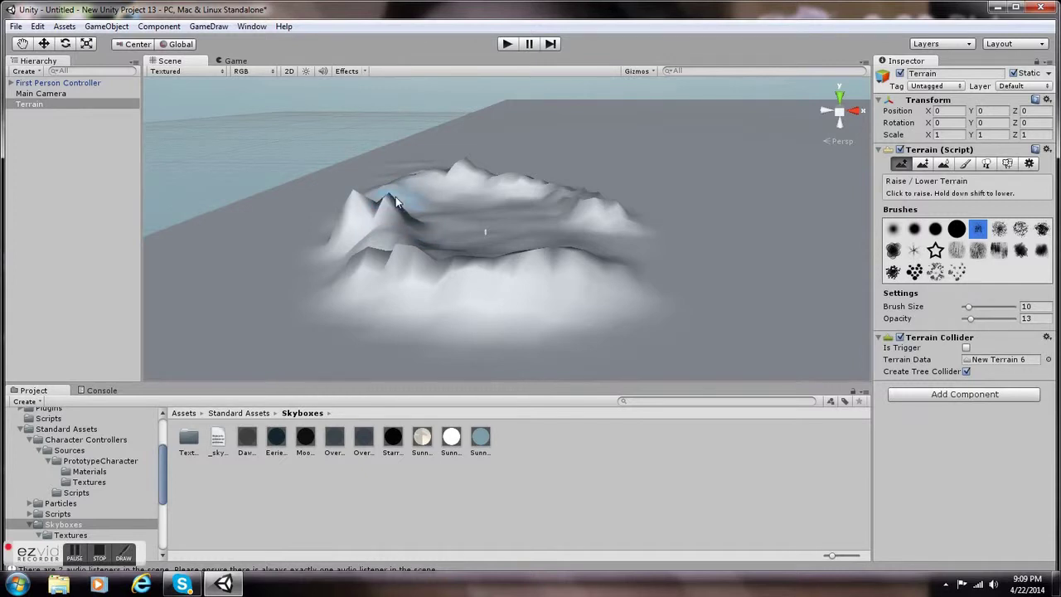
Raise additional terrain along the far and right-hand sides of the mountain ring to fill out its peaks.
scroll(390, 197, "down", 2)
scroll(390, 196, "up", 8)
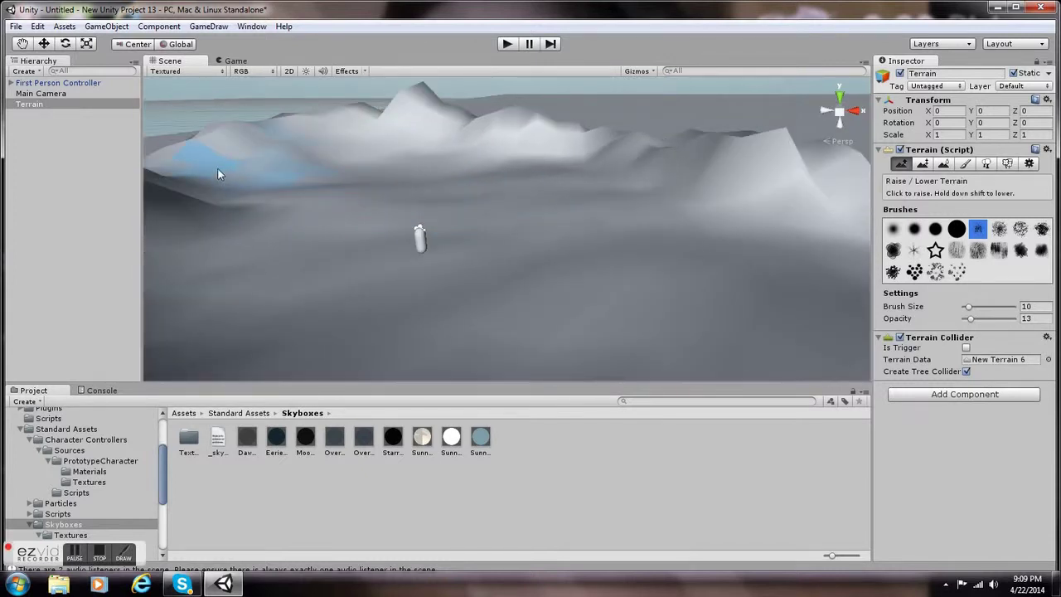
left_click_drag(174, 160, 279, 124)
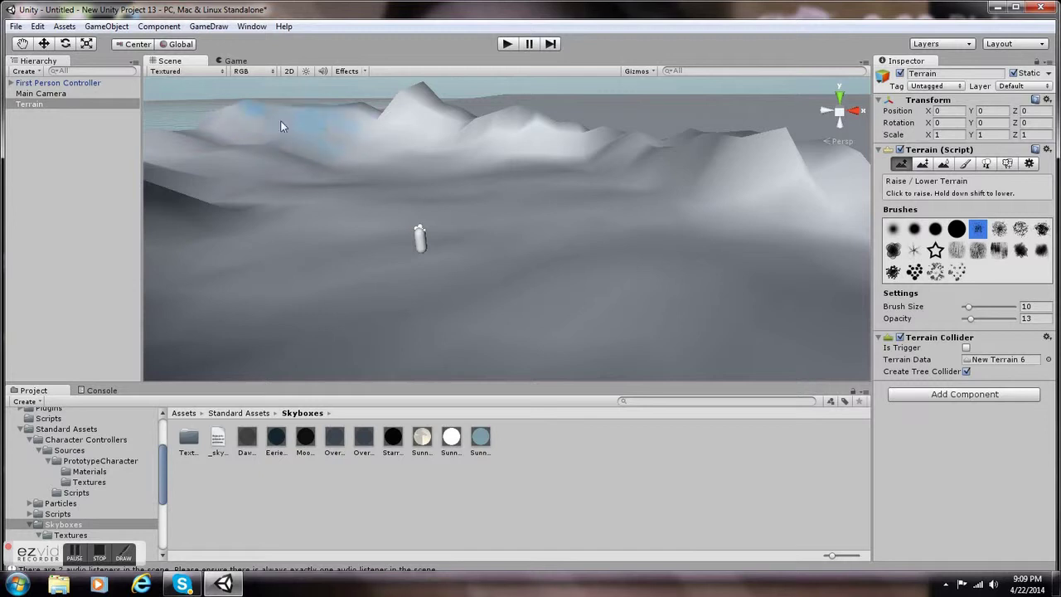
mouse_move(472, 121)
left_mouse_down()
mouse_move(463, 117)
mouse_move(818, 182)
left_mouse_up()
Examine the mountain ring around the First Person Controller from close up and from a distance.
scroll(779, 247, "down", 10)
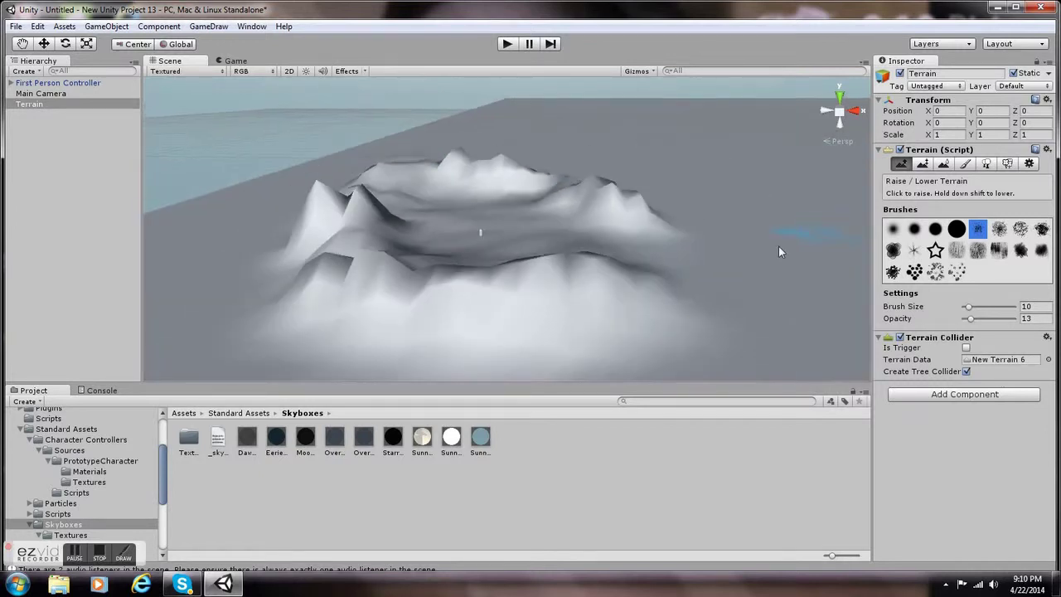
scroll(612, 267, "up", 3)
scroll(679, 227, "down", 2)
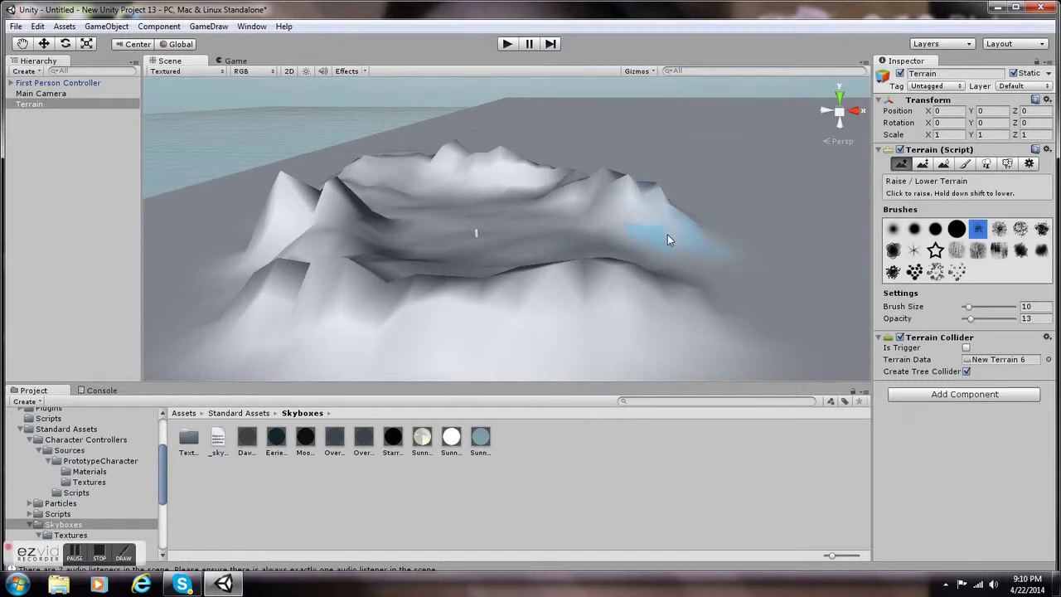
scroll(690, 271, "down", 5)
scroll(689, 272, "up", 8)
scroll(465, 222, "up", 9)
scroll(465, 222, "down", 9)
scroll(701, 281, "down", 2)
scroll(684, 291, "down", 5)
scroll(685, 290, "up", 3)
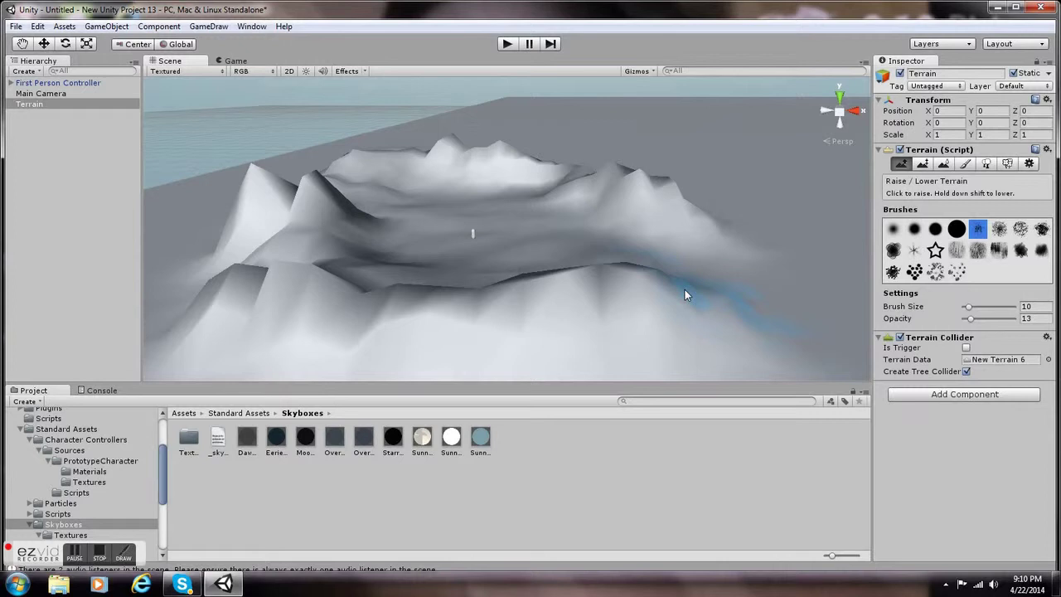
scroll(494, 232, "down", 4)
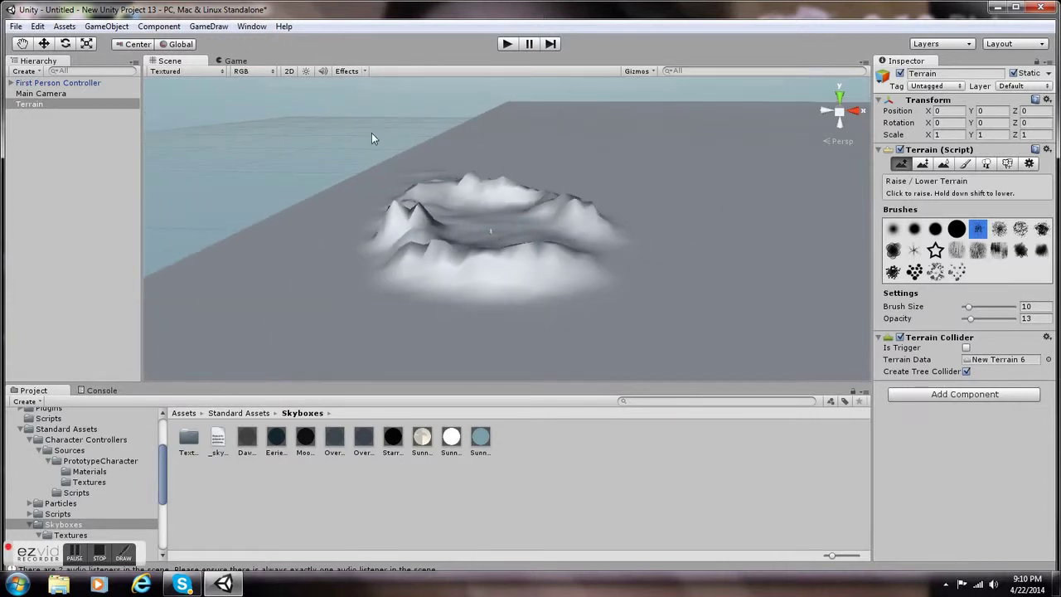
Add a directional light to the scene and preview the lit terrain from the First Person Controller's camera.
left_click(236, 60)
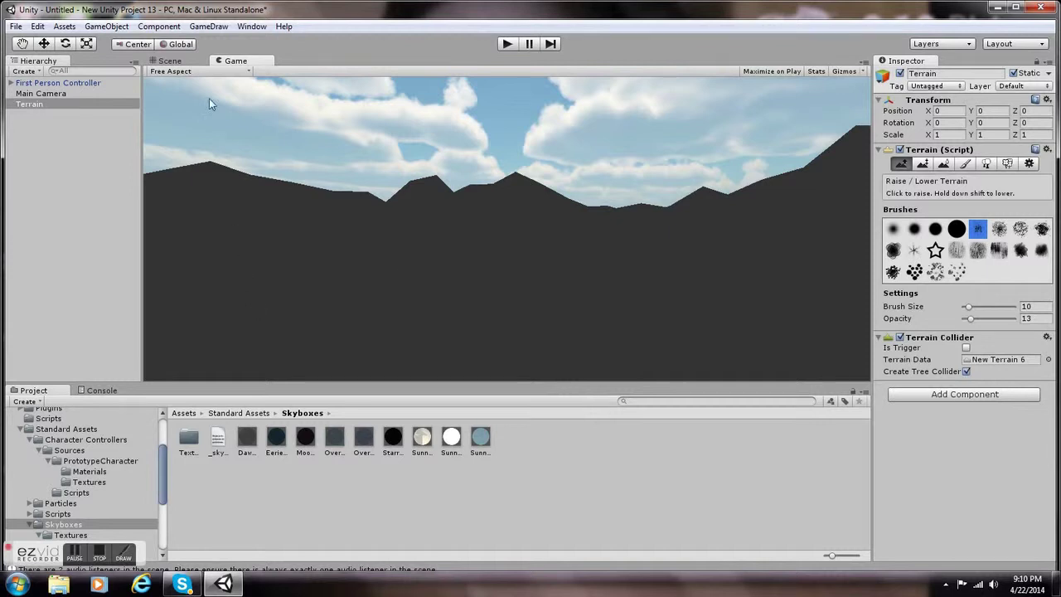
left_click(177, 61)
left_click(26, 70)
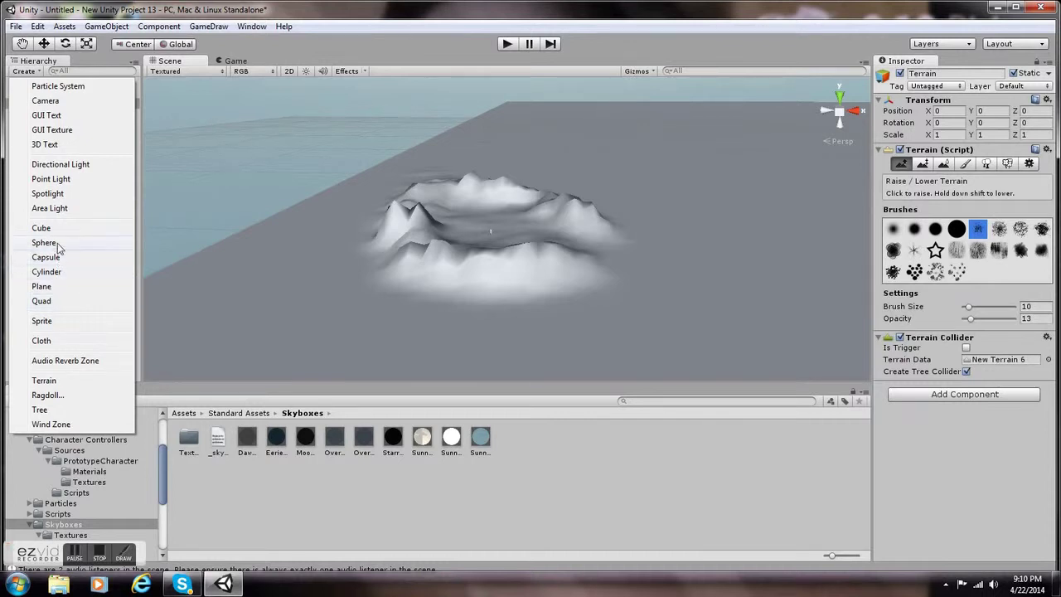
left_click(61, 164)
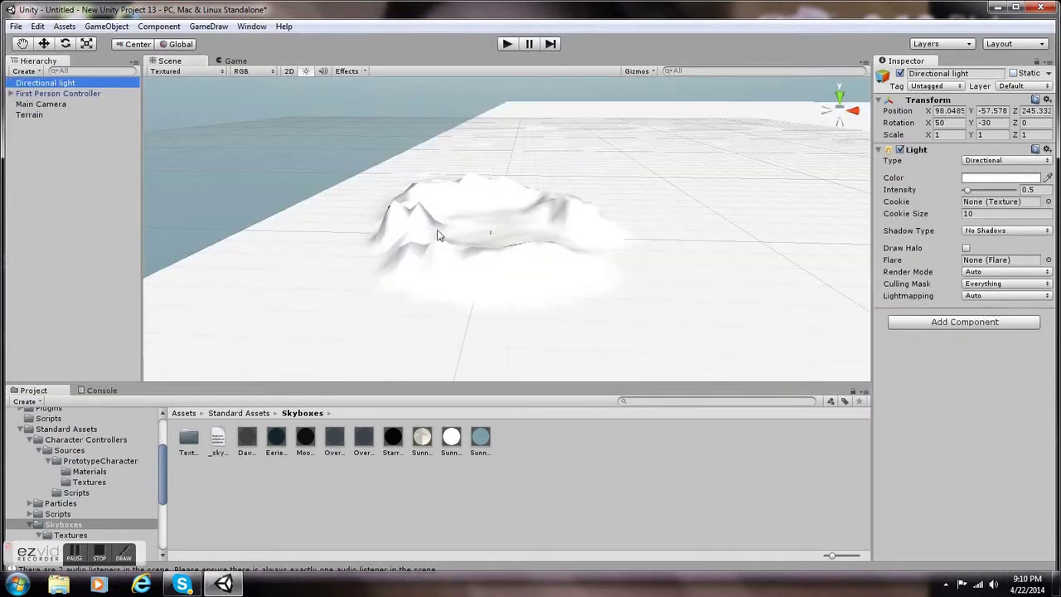
left_click(226, 62)
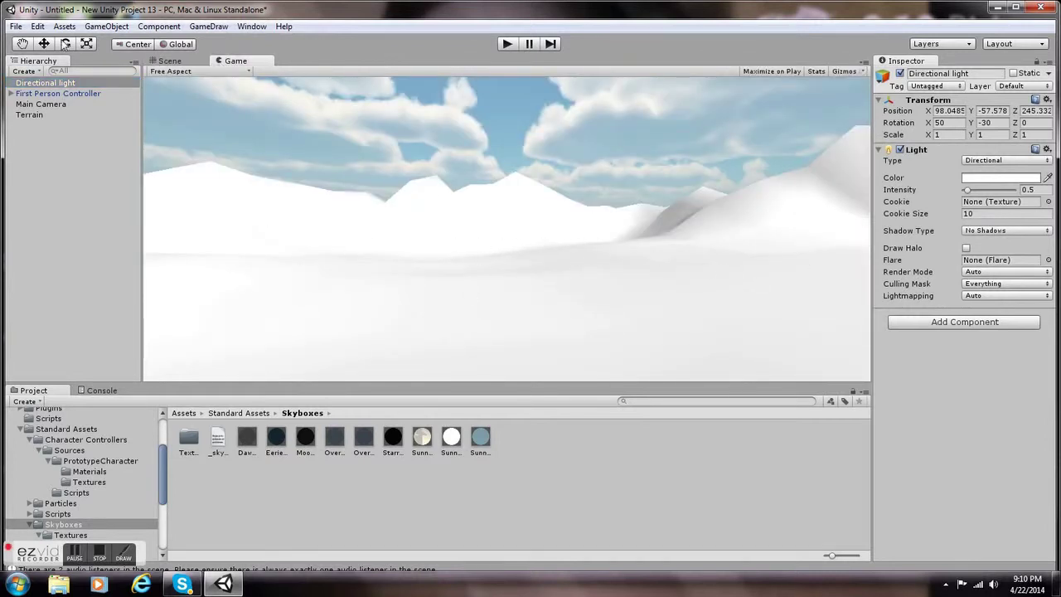
Lower the directional light's X rotation to 25.93 and preview the terrain shading through the game camera.
left_click(174, 61)
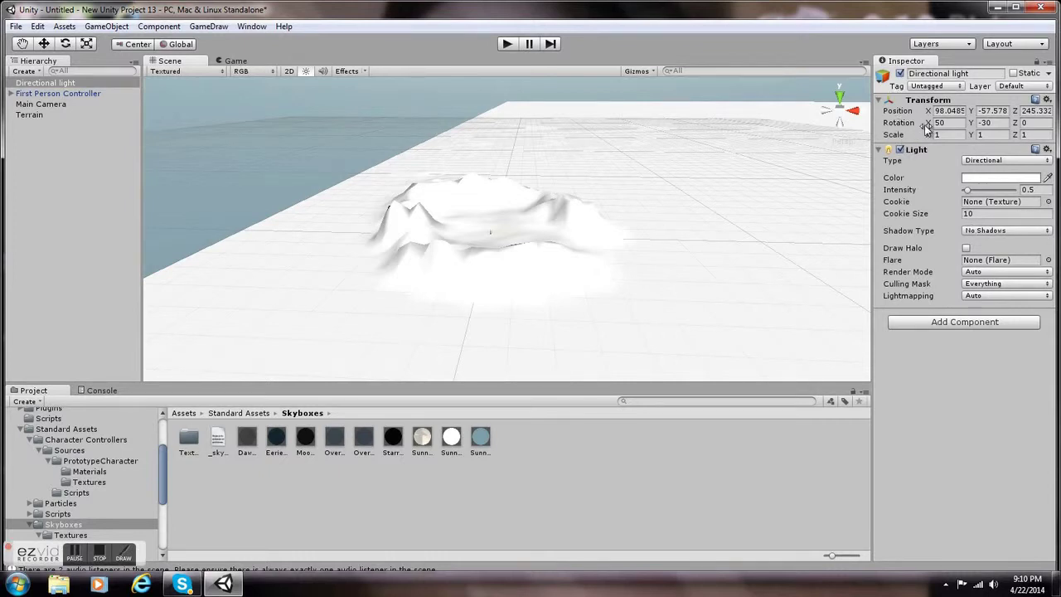
left_click_drag(925, 123, 457, 173)
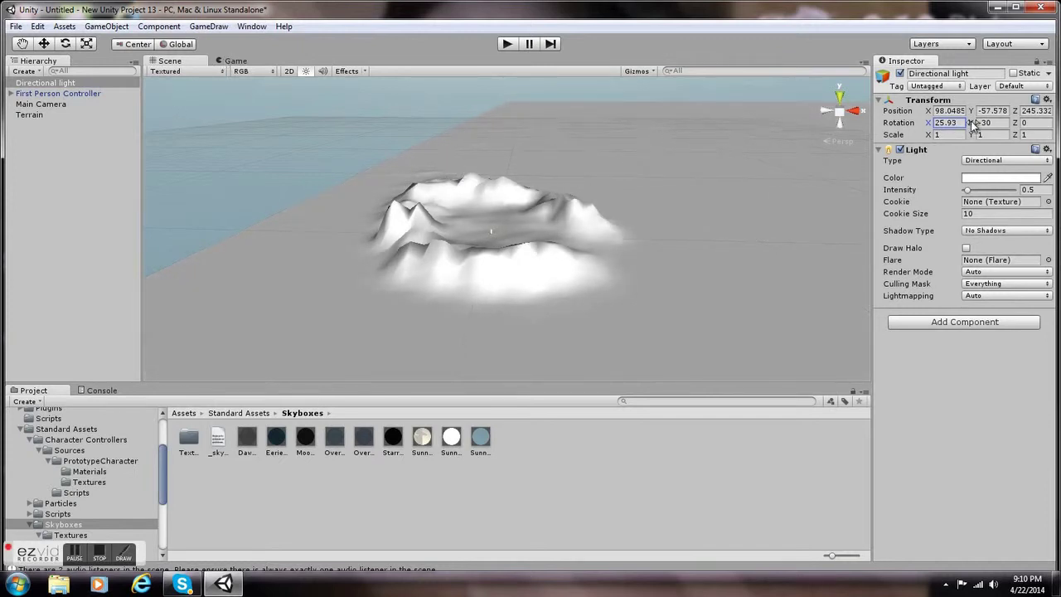
left_click(236, 62)
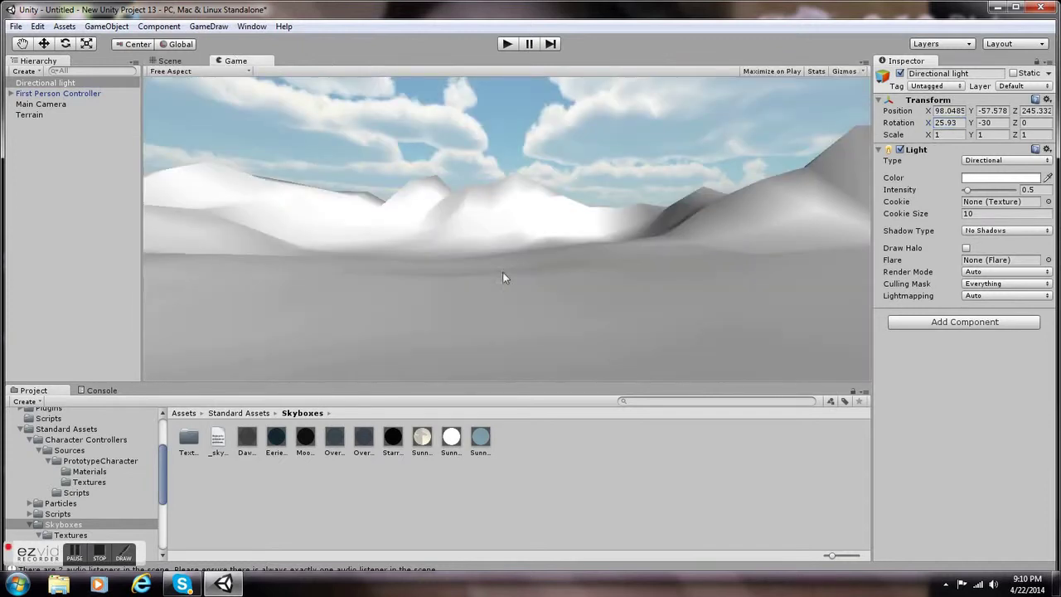
left_click(177, 63)
Examine the lit mountain ring around the First Person Controller from close up and from farther away.
scroll(495, 258, "up", 5)
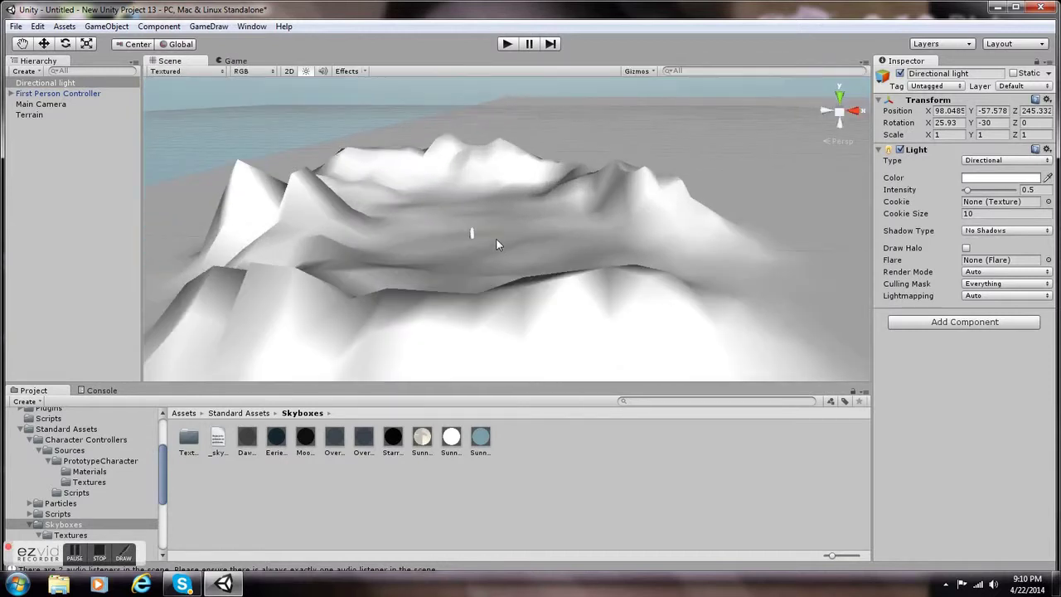
scroll(516, 246, "up", 7)
scroll(516, 247, "down", 10)
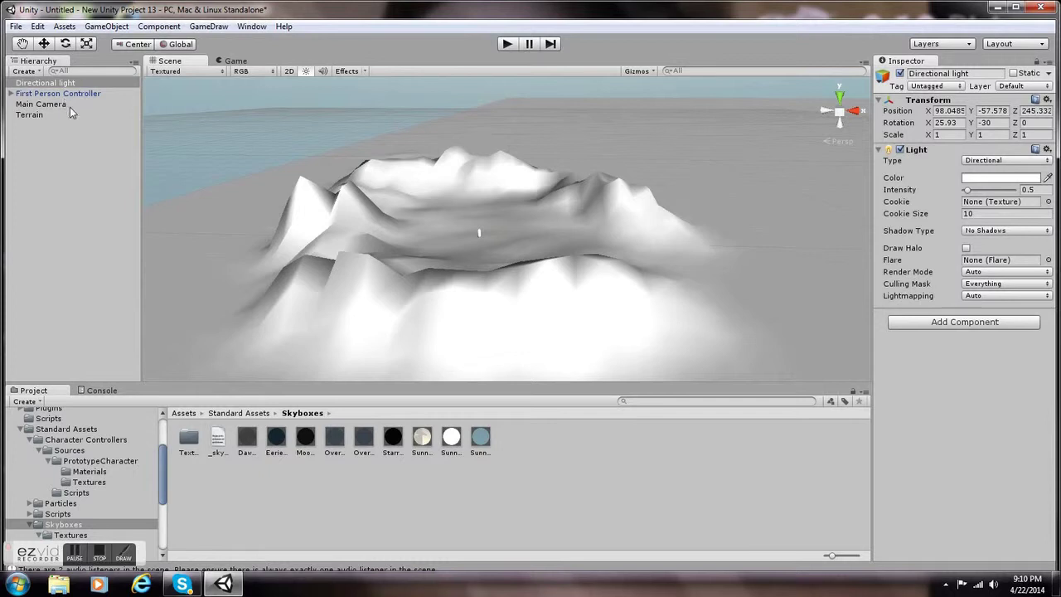
scroll(605, 255, "up", 3)
scroll(456, 258, "down", 3)
scroll(456, 261, "up", 3)
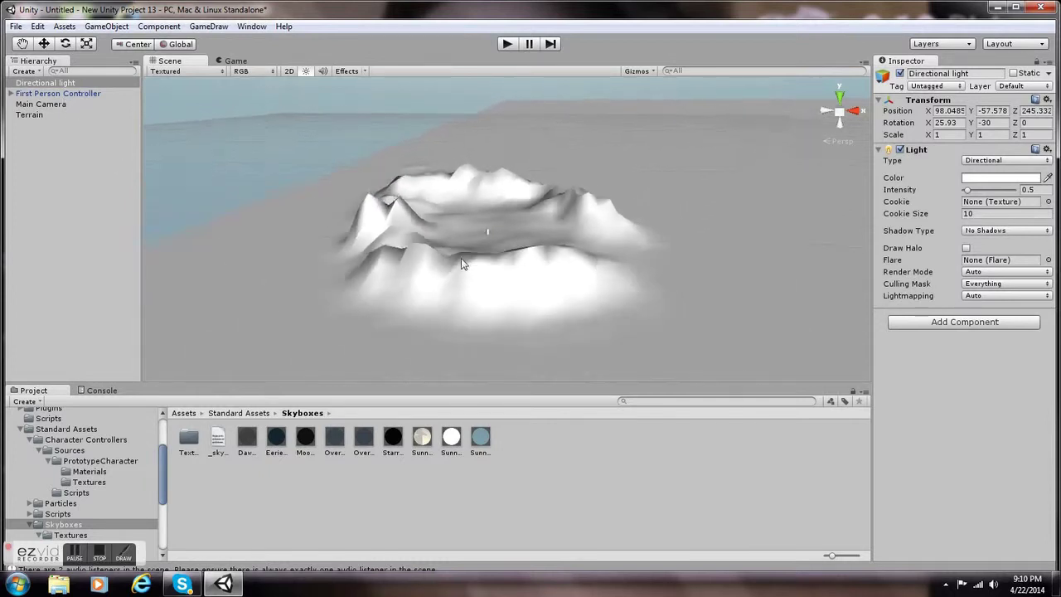
scroll(455, 261, "up", 3)
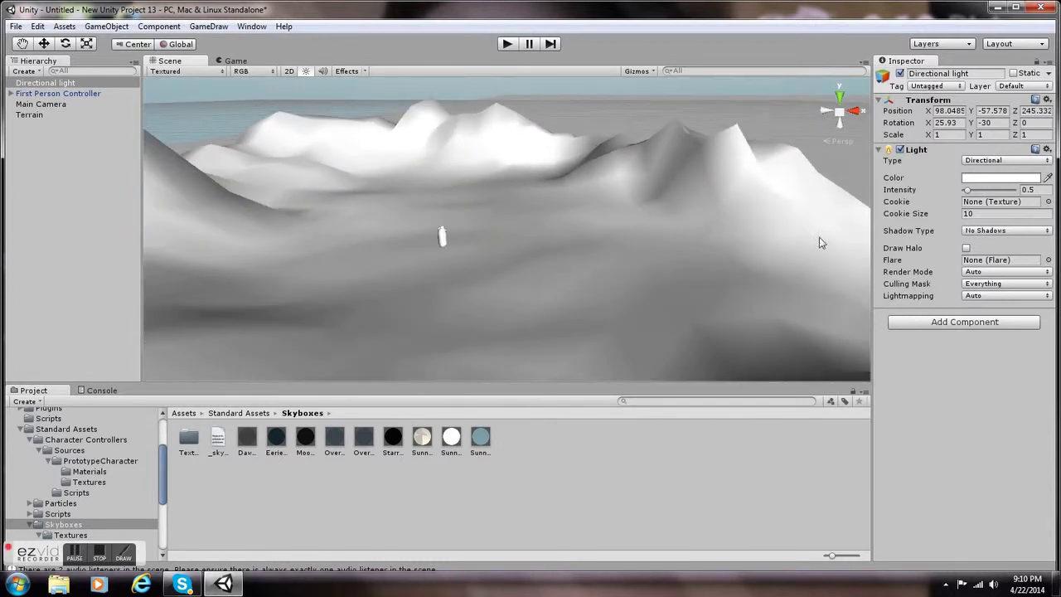
scroll(817, 243, "down", 3)
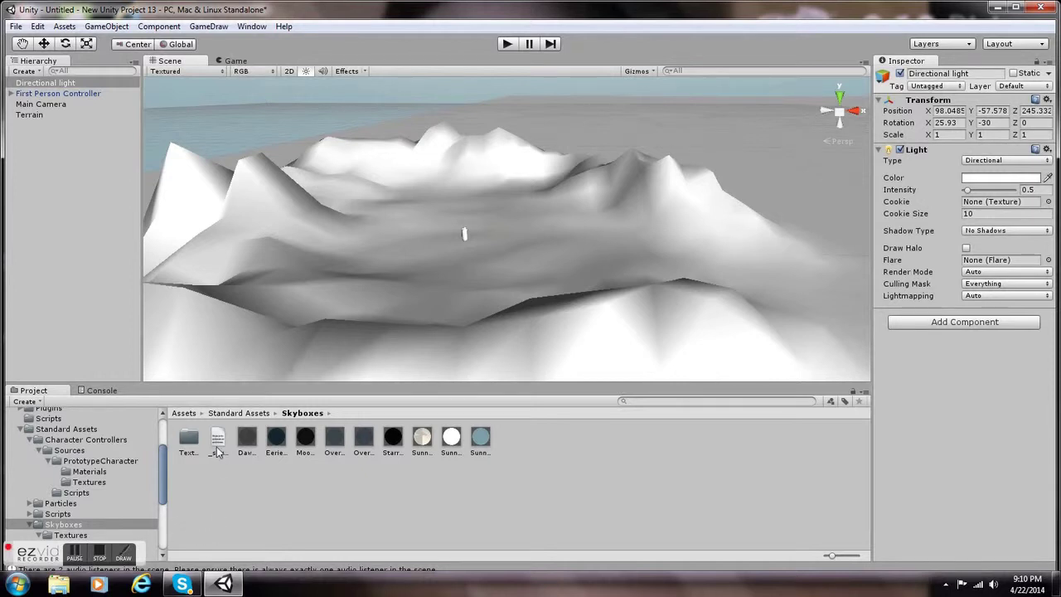
left_click_drag(355, 271, 460, 230, "alt")
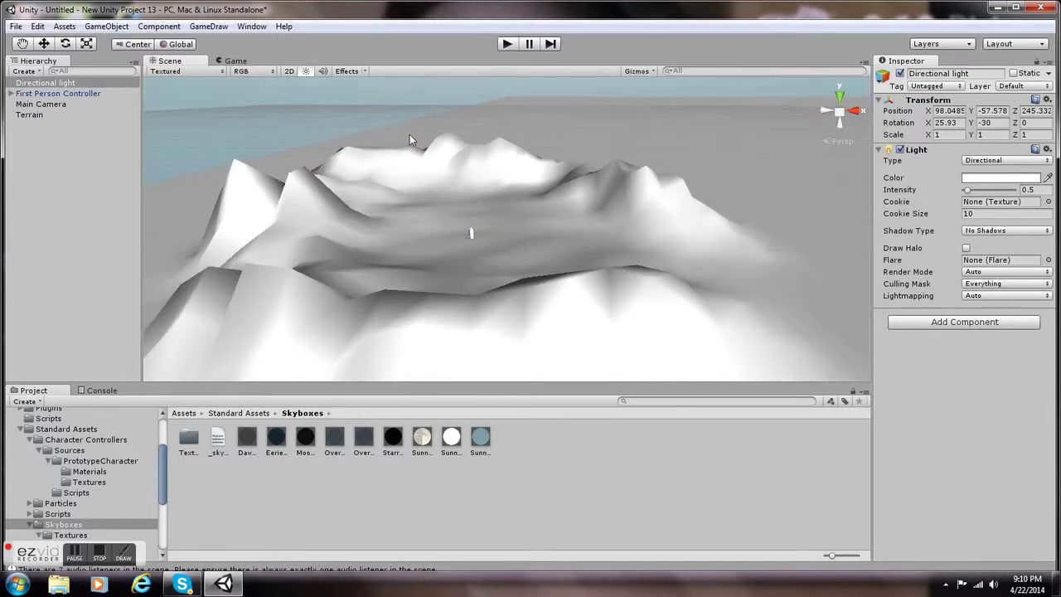
scroll(564, 282, "down", 6)
scroll(564, 283, "up", 3)
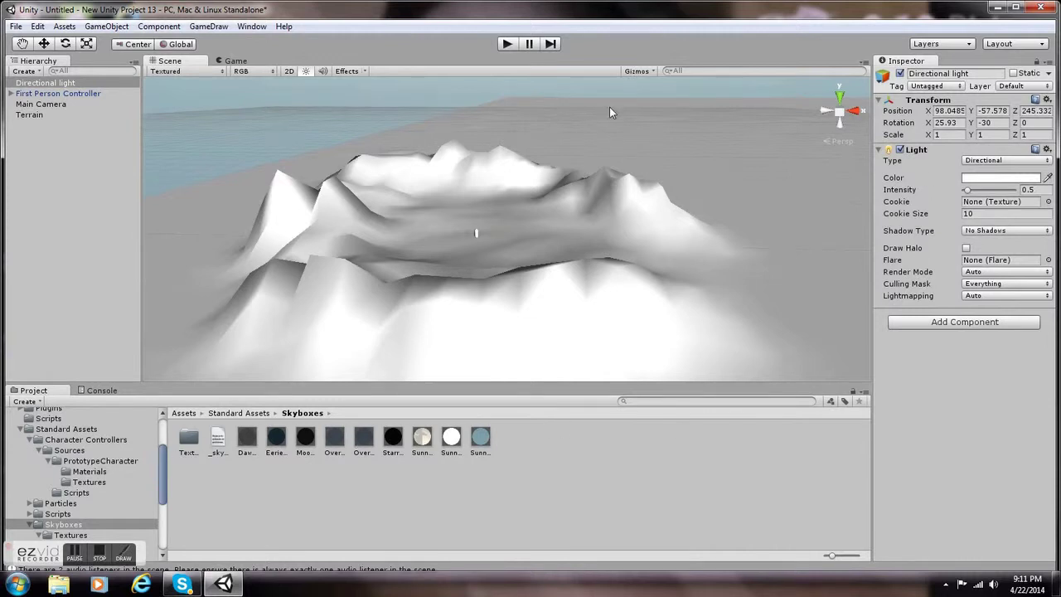
Select the Terrain object and switch the editor to the Default layout.
left_click(28, 114)
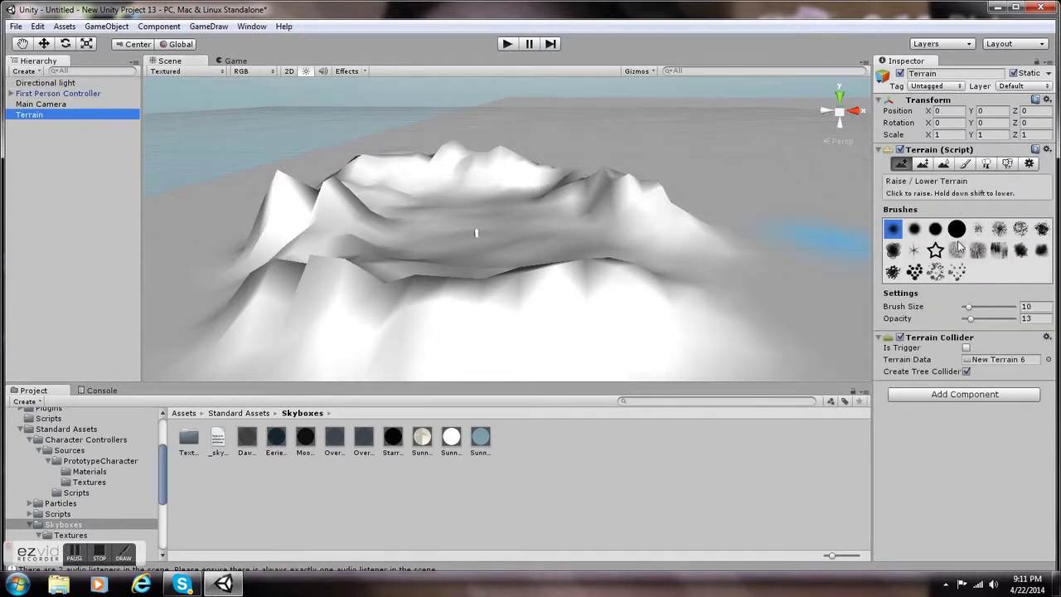
left_click(1015, 46)
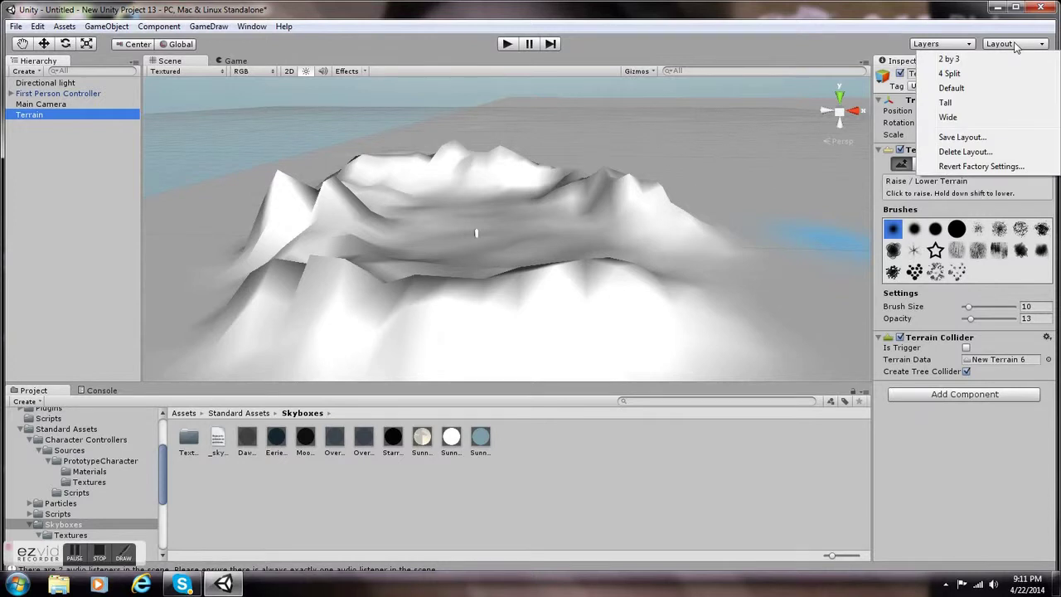
left_click(994, 90)
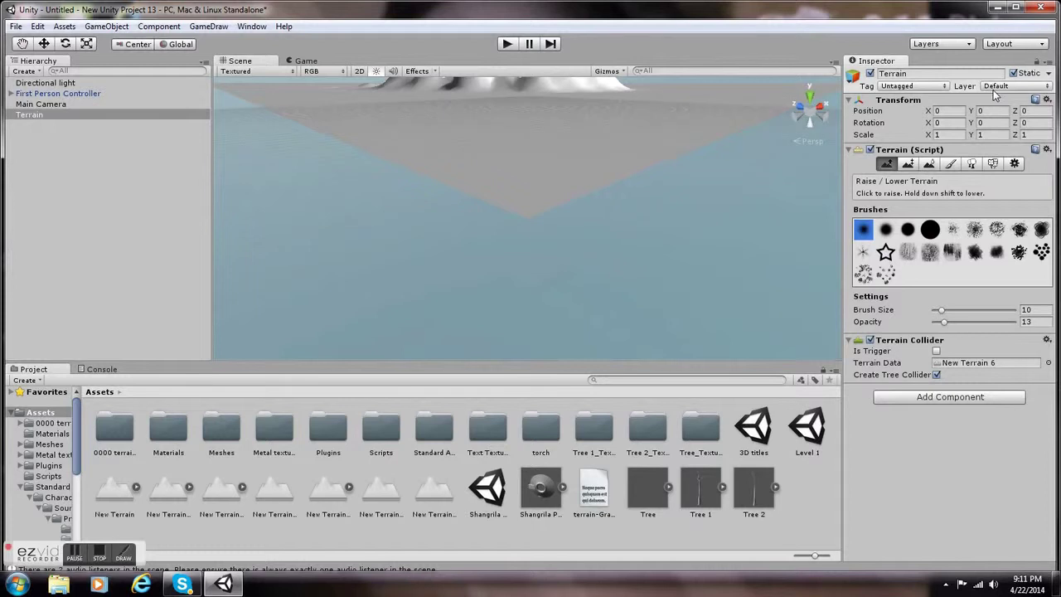
Try the 2 by 3, 4 Split and Tall editor layouts, ending back on the Default layout.
left_click(1007, 46)
left_click(950, 59)
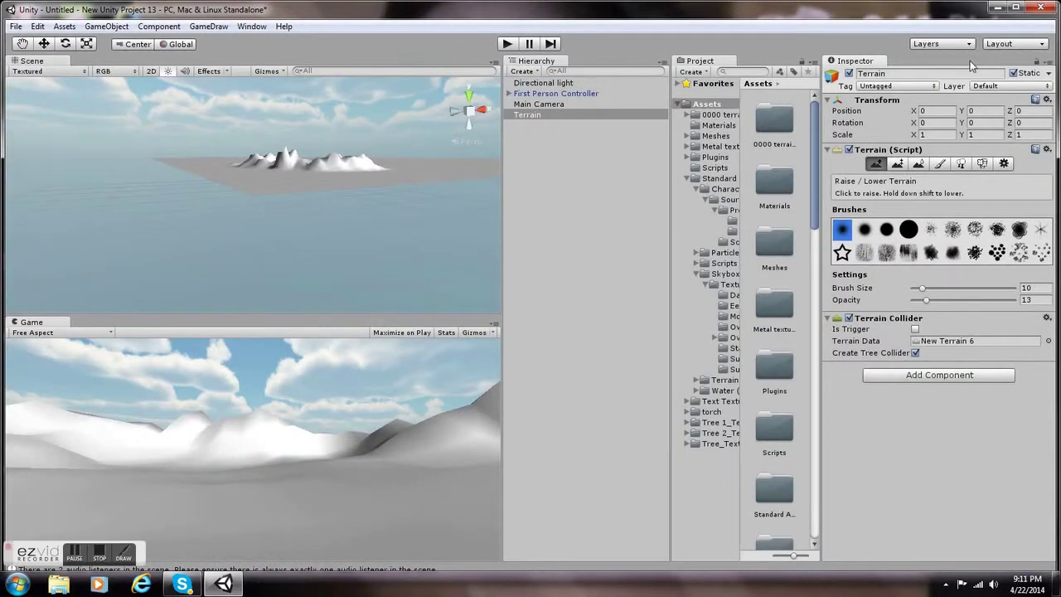
left_click(1002, 45)
left_click(986, 73)
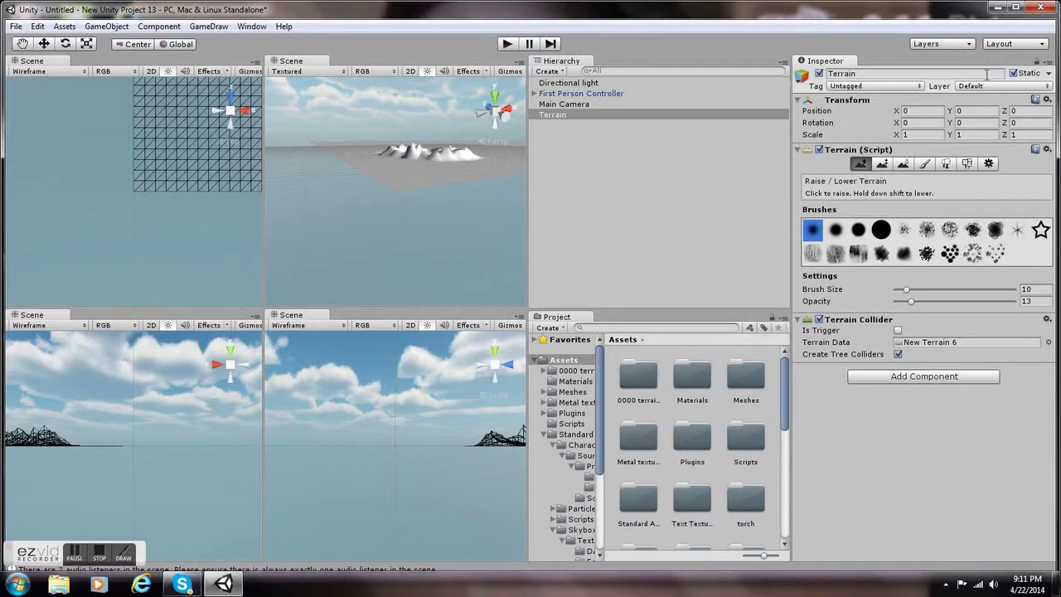
left_click(1019, 46)
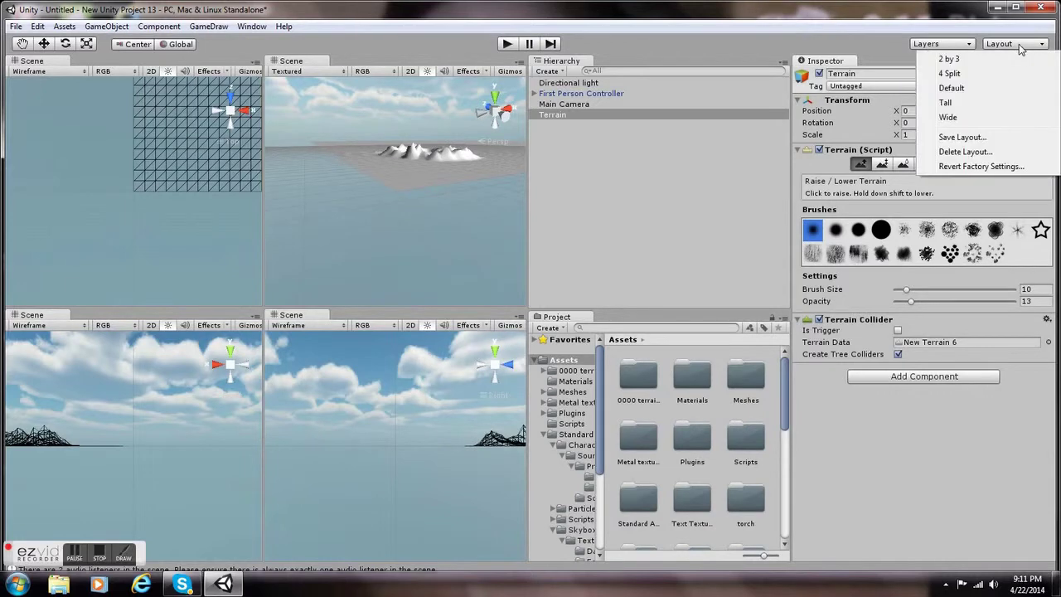
left_click(1000, 103)
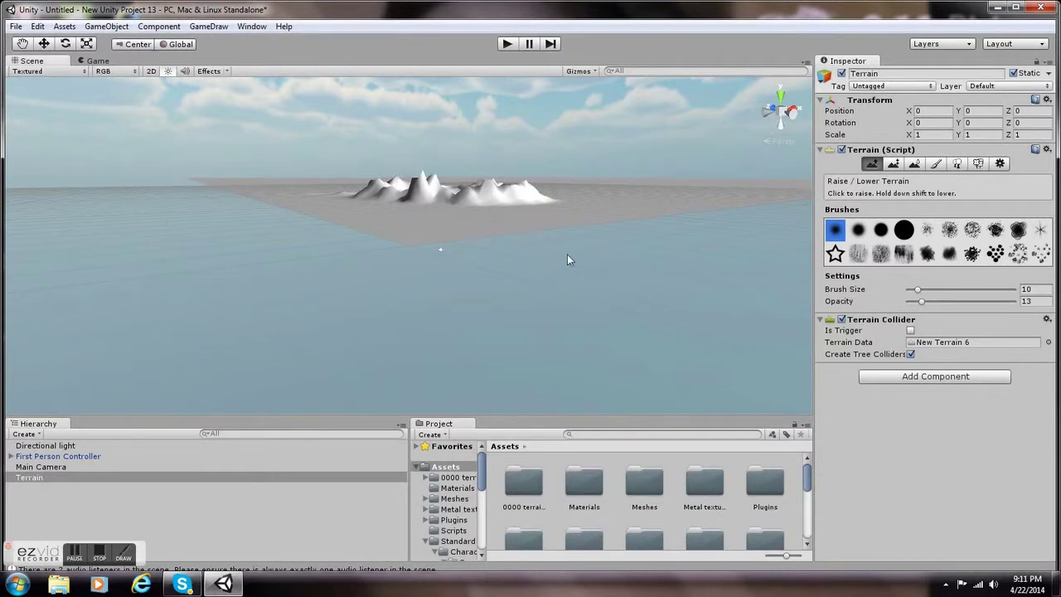
left_click(1030, 43)
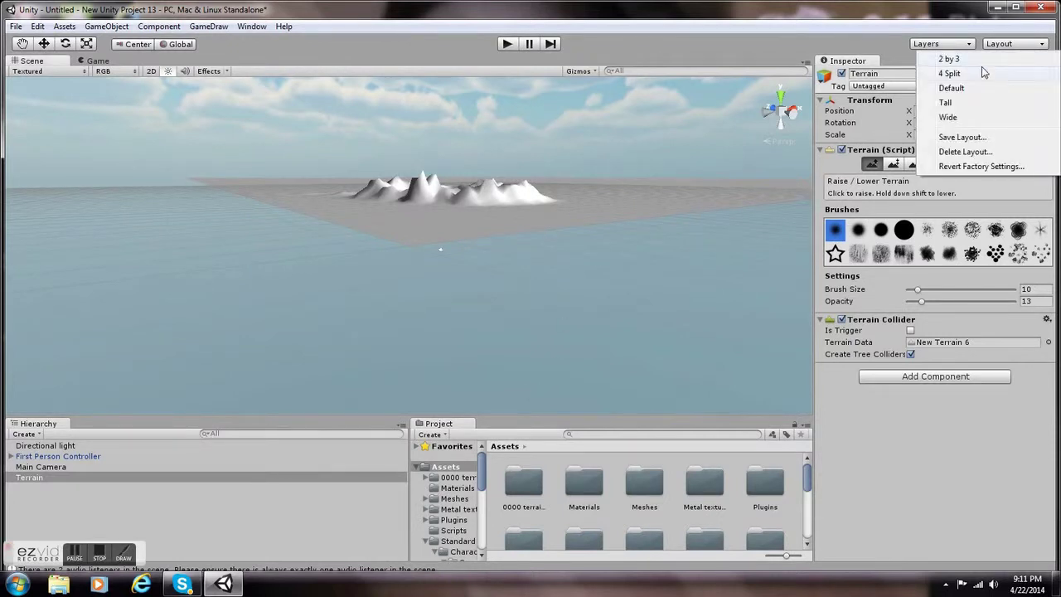
left_click(978, 97)
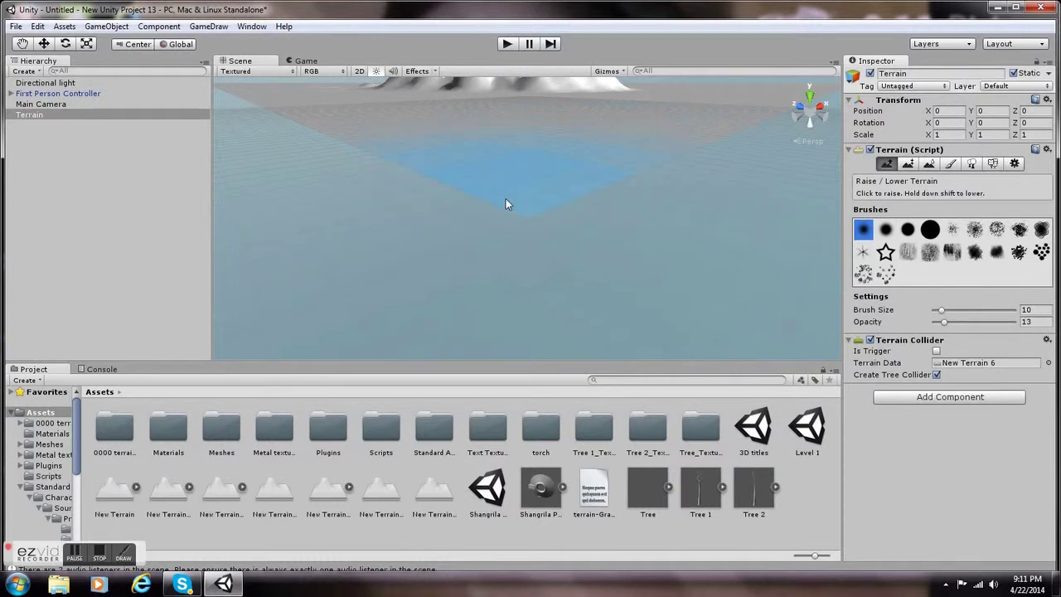
Raise more peaks along the left side of the mountain ring with Raise / Lower Terrain and the irregular speckled brush.
left_click(44, 44)
mouse_move(561, 124)
right_mouse_down()
mouse_move(563, 139)
mouse_move(588, 33)
right_mouse_up()
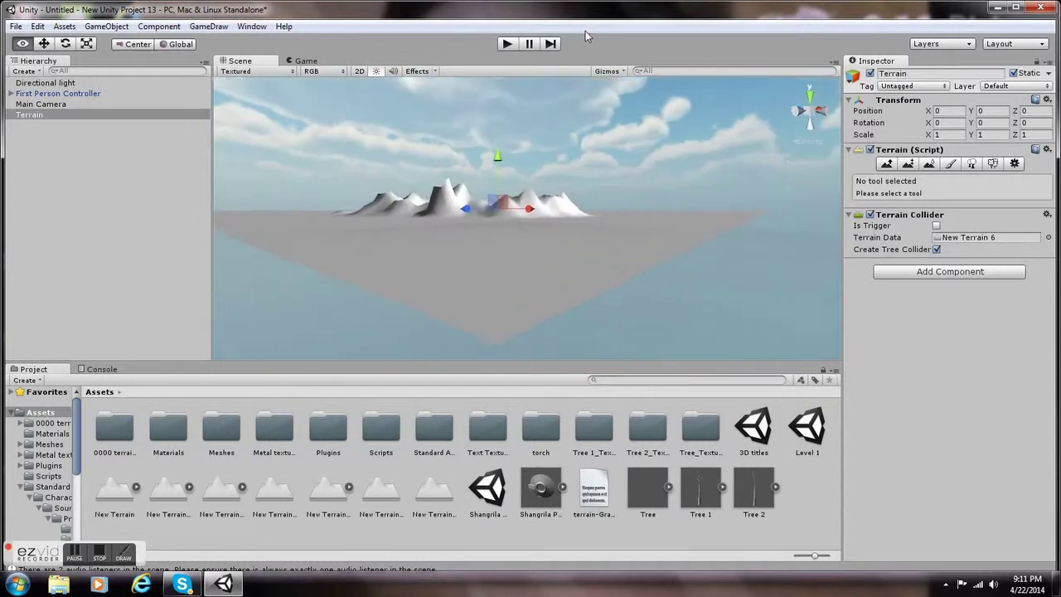
scroll(574, 137, "up", 5)
scroll(575, 136, "up", 8)
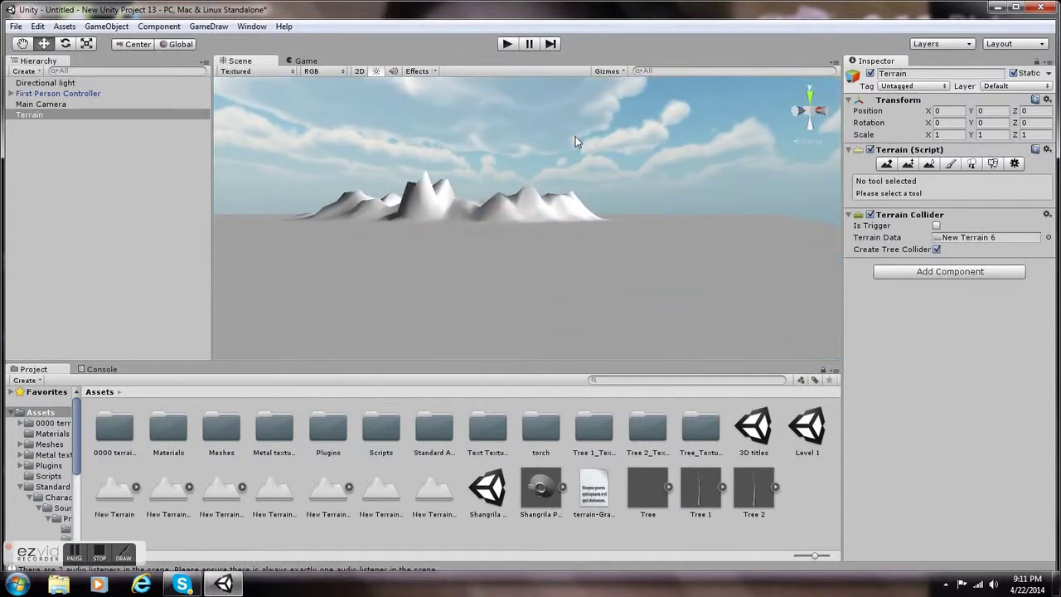
right_click_drag(576, 135, 441, 274)
scroll(440, 273, "down", 3)
right_click_drag(489, 232, 443, 271)
scroll(452, 271, "up", 3)
scroll(452, 265, "down", 2)
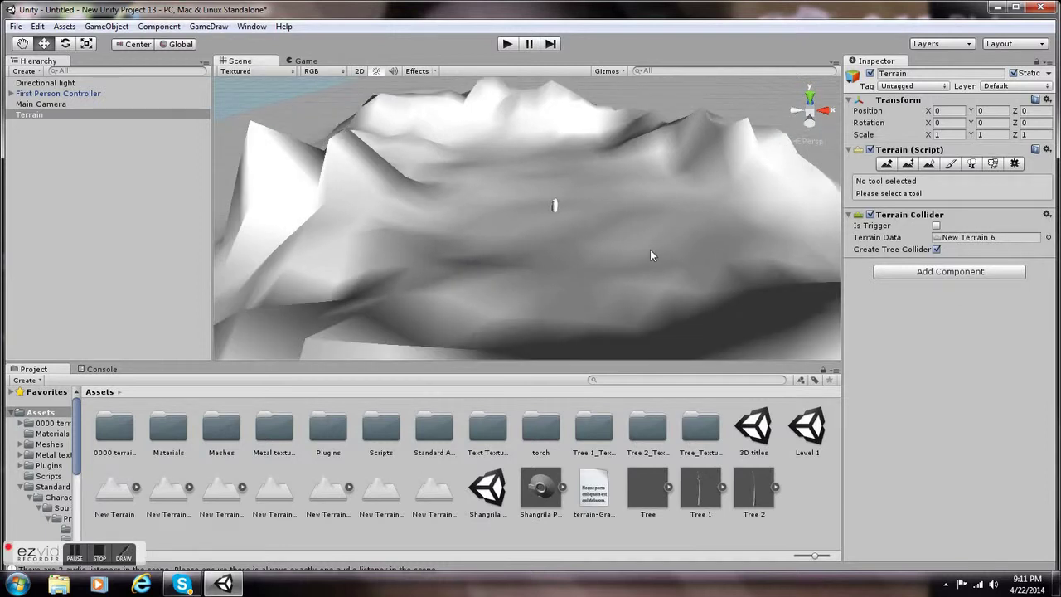
scroll(651, 251, "down", 3)
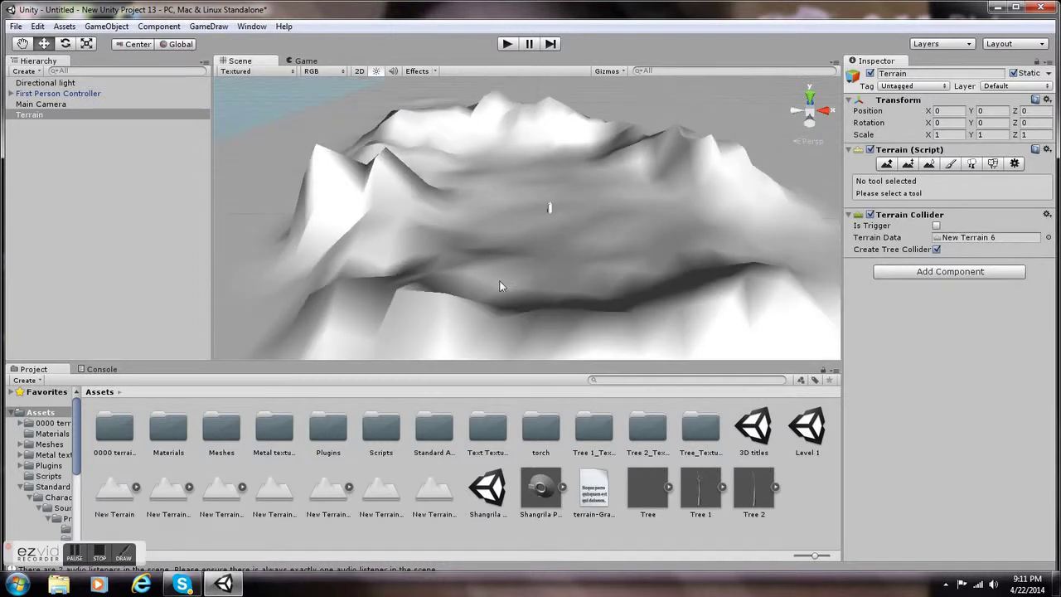
left_click(886, 163)
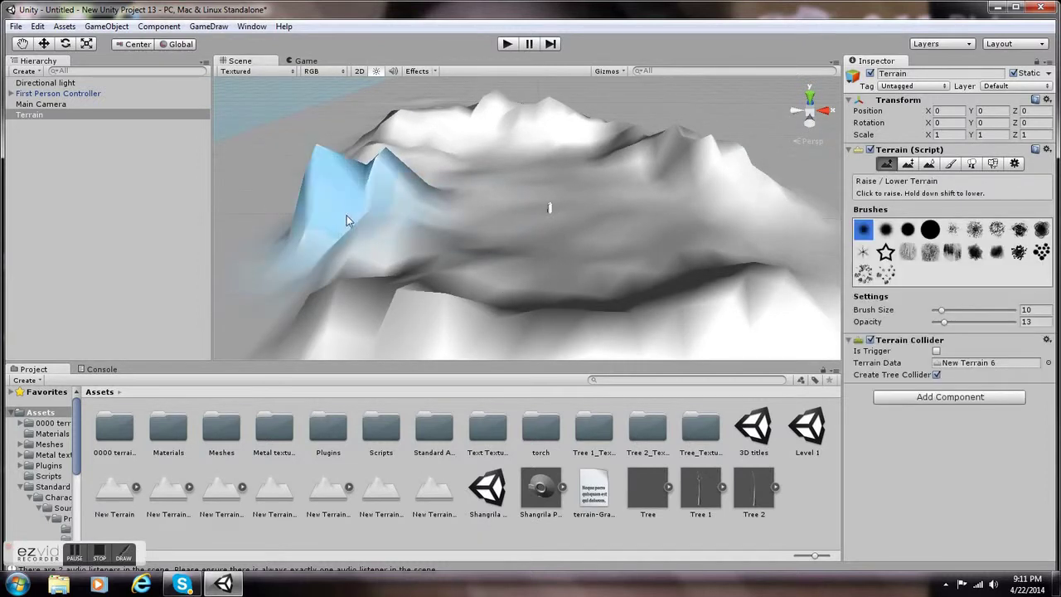
left_click(958, 230)
mouse_move(355, 267)
left_mouse_down()
mouse_move(360, 190)
mouse_move(393, 158)
left_mouse_up()
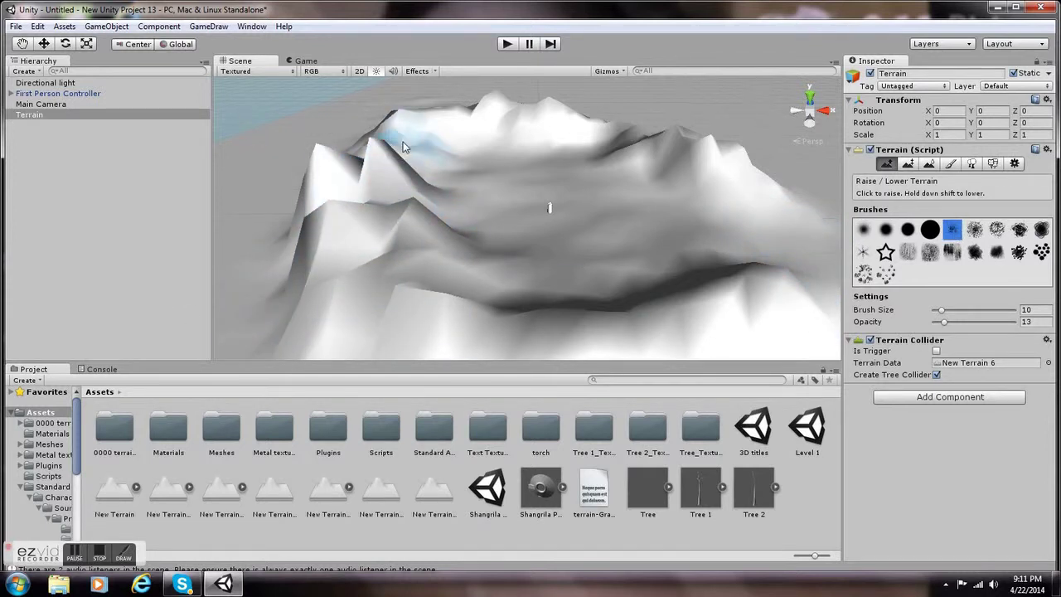
scroll(515, 276, "up", 3)
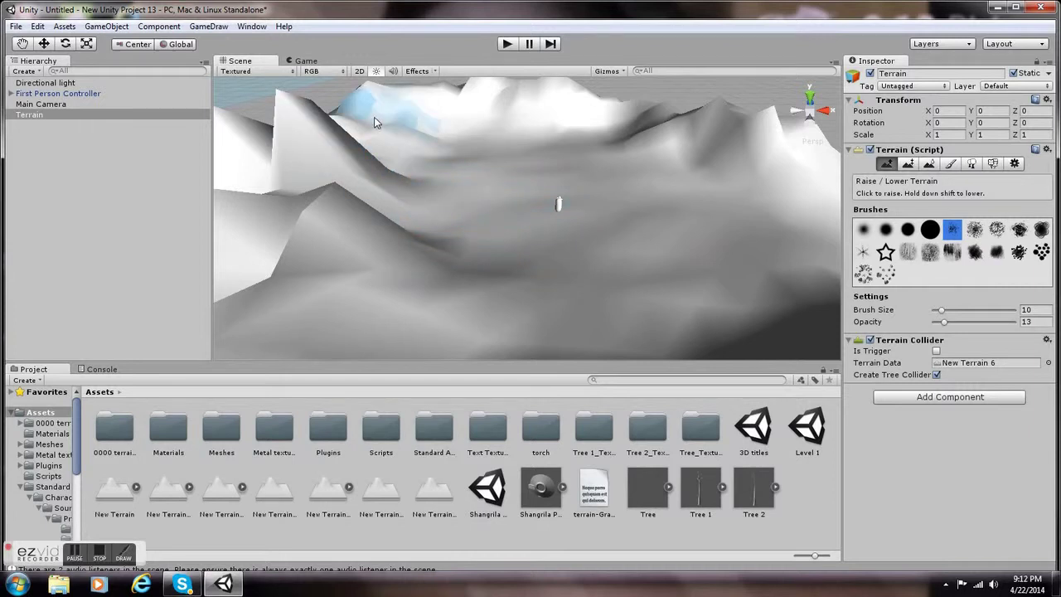
mouse_move(382, 161)
left_mouse_down()
mouse_move(381, 142)
mouse_move(490, 181)
mouse_move(408, 140)
mouse_move(496, 137)
left_mouse_up()
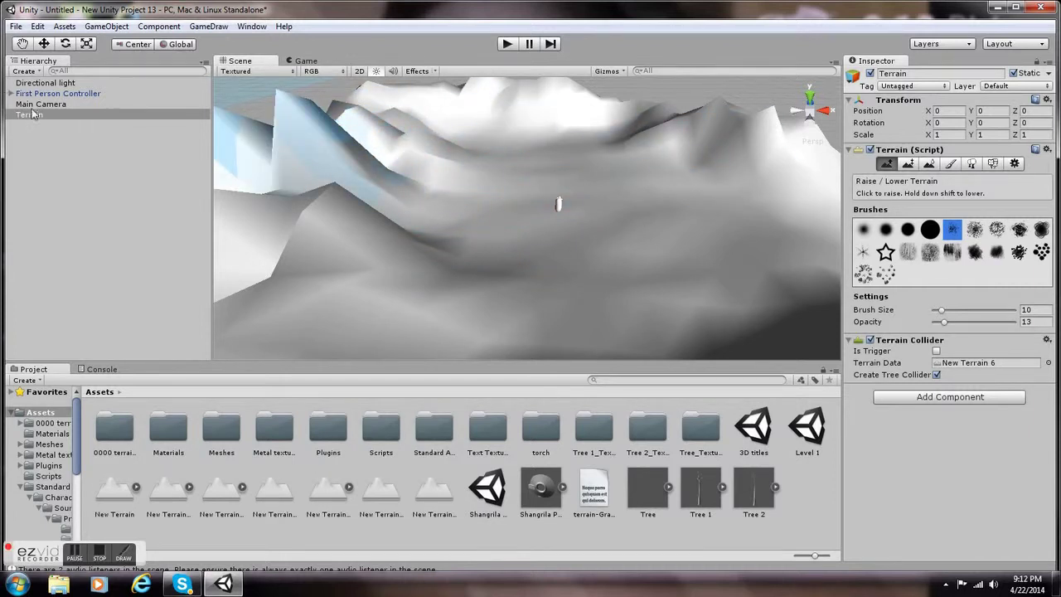
Soften the sharp peaks on the left and near sides of the mountain ring with Smooth Height and the soft round brush.
left_click(56, 151)
right_click_drag(605, 165, 589, 119)
left_click_drag(589, 120, 492, 299, "alt")
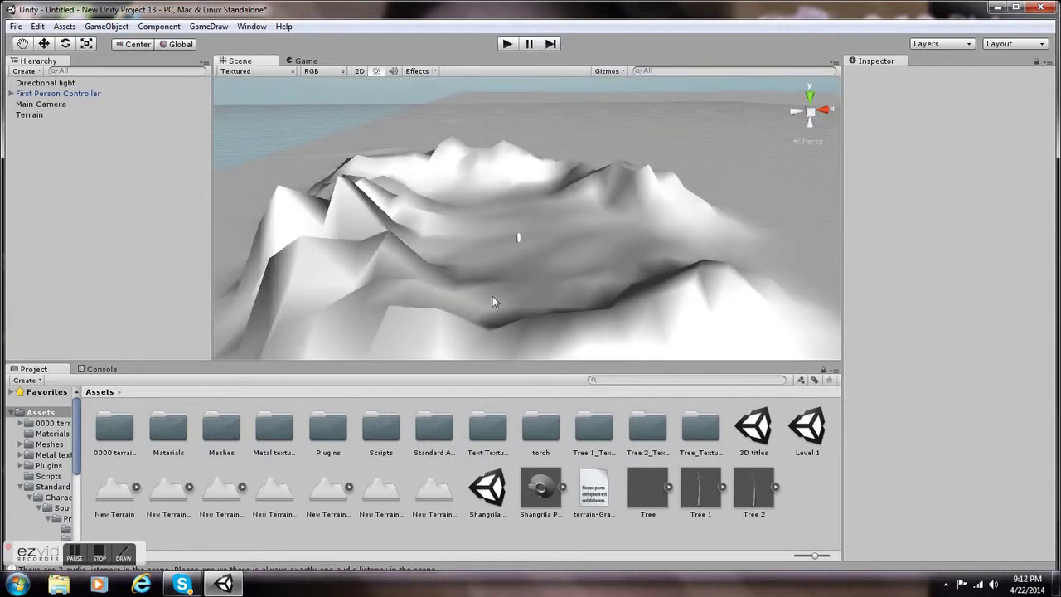
left_click(48, 117)
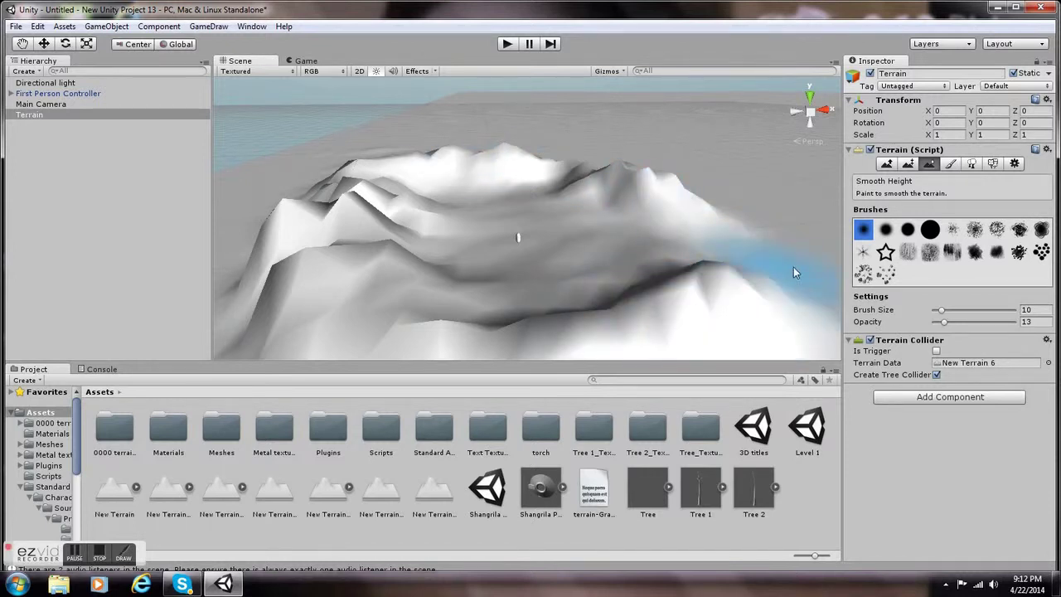
scroll(771, 236, "down", 3)
scroll(751, 261, "up", 3)
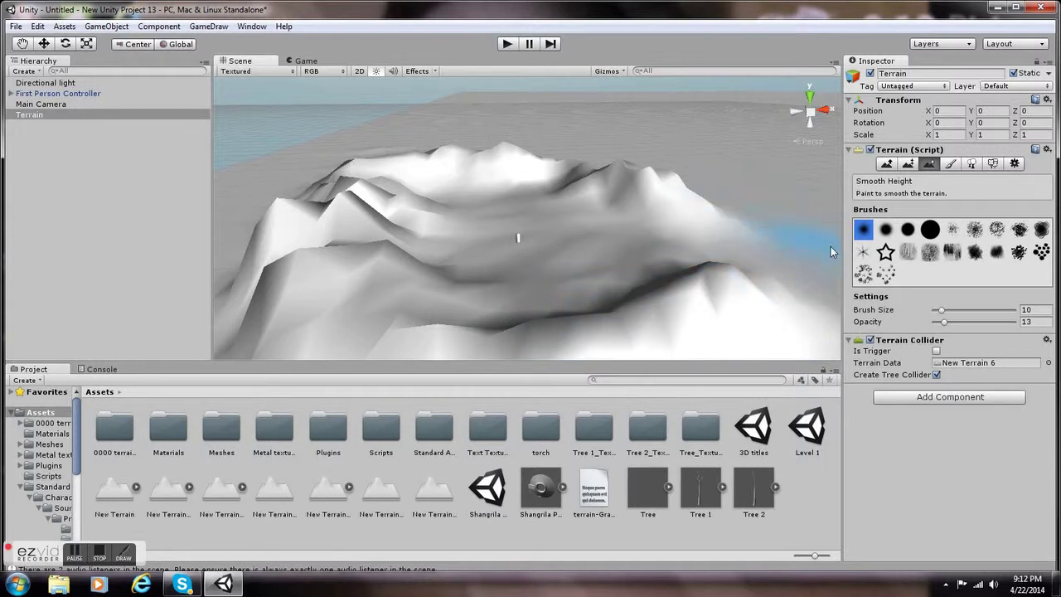
scroll(826, 247, "up", 4)
scroll(826, 248, "down", 2)
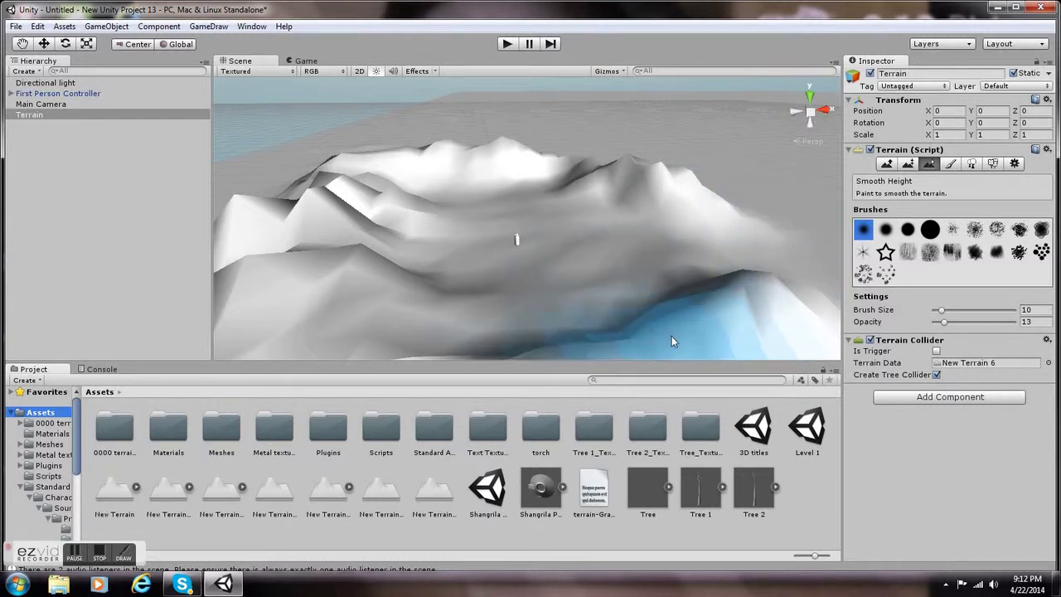
Add the Grass (Hill) texture from the Terrain Assets/Terrain Textures folder as the terrain's base paint texture.
left_click(952, 163)
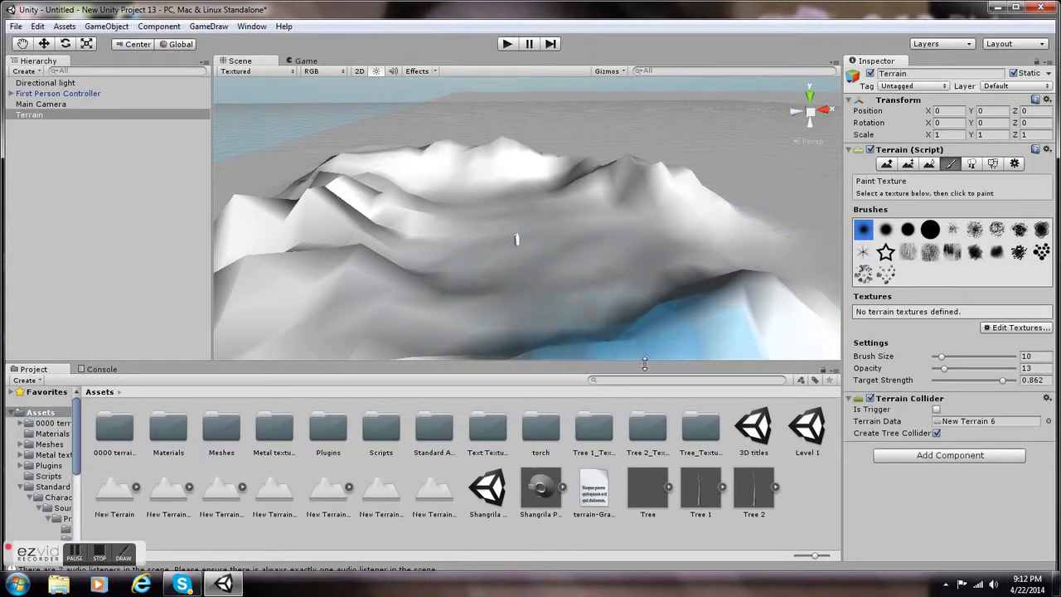
left_click(1021, 329)
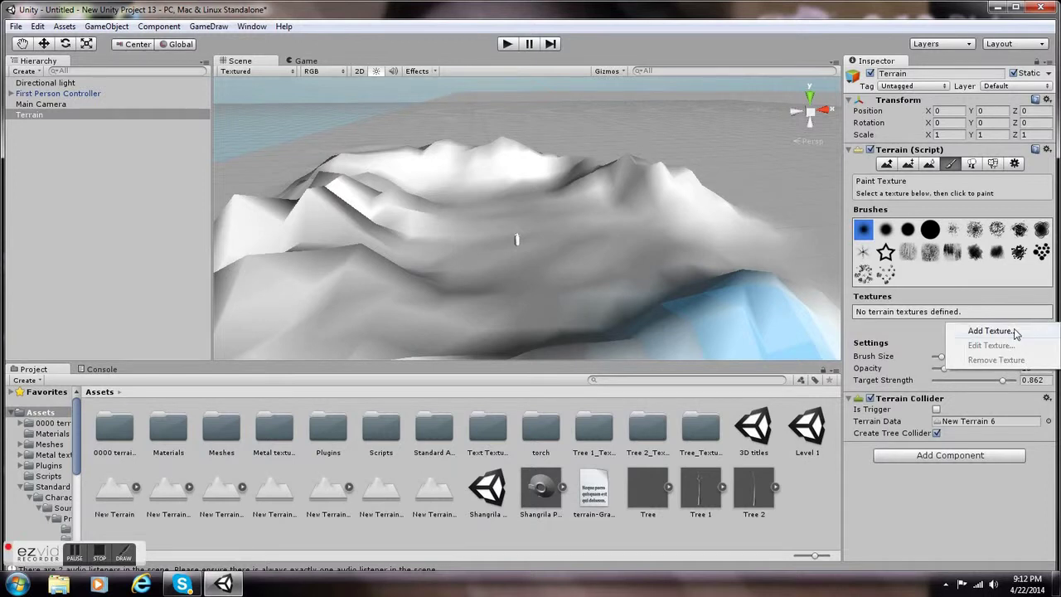
left_click(1017, 332)
left_click_drag(77, 436, 149, 465)
scroll(144, 477, "down", 2)
left_click(83, 494)
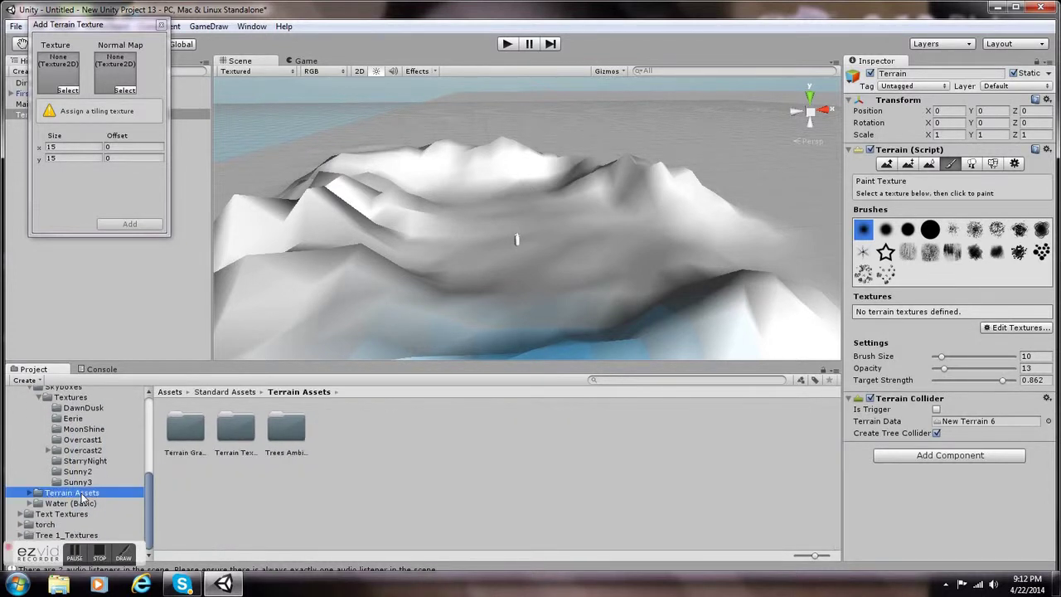
double_click(246, 431)
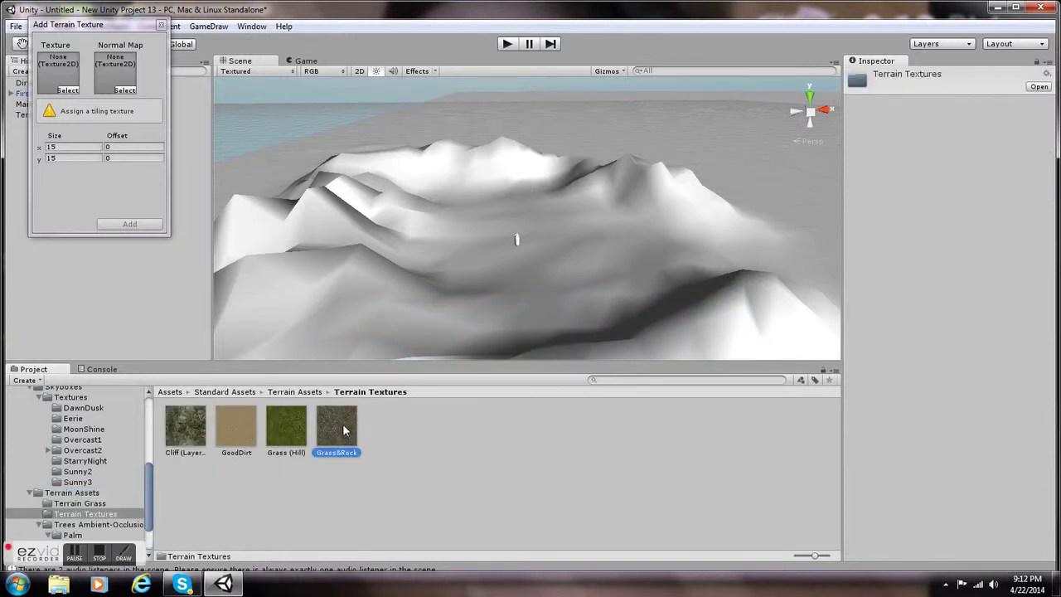
left_click_drag(287, 426, 64, 63)
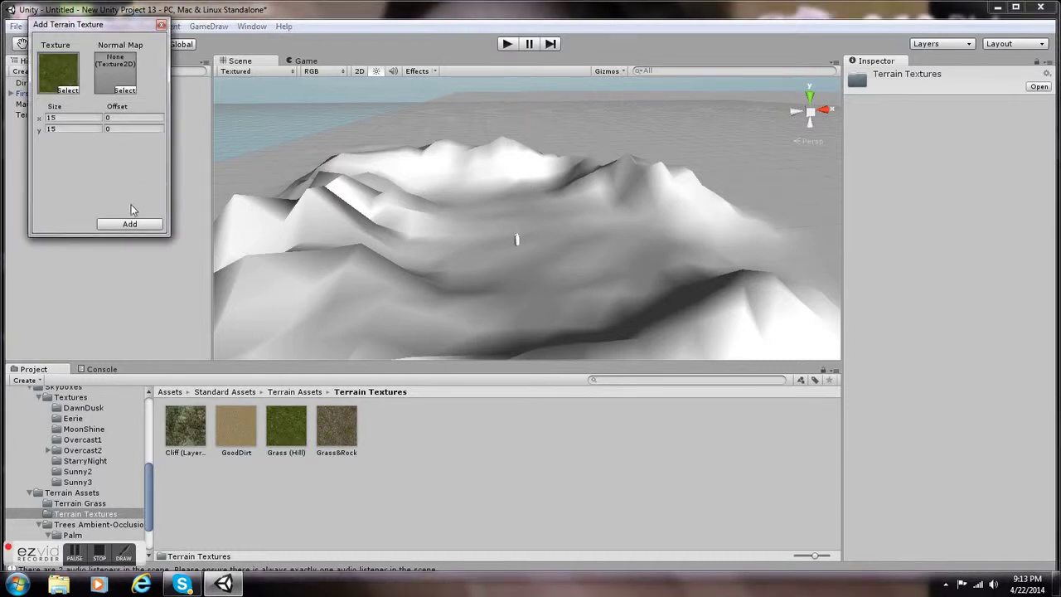
left_click(130, 224)
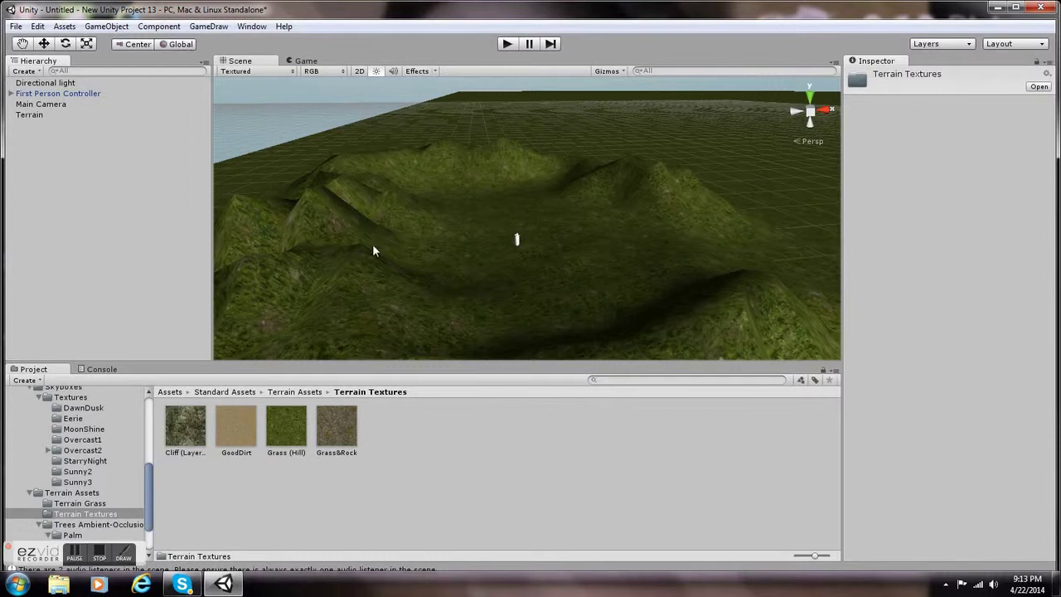
Add the GoodDirt texture as the terrain's second paint texture.
left_click(458, 259)
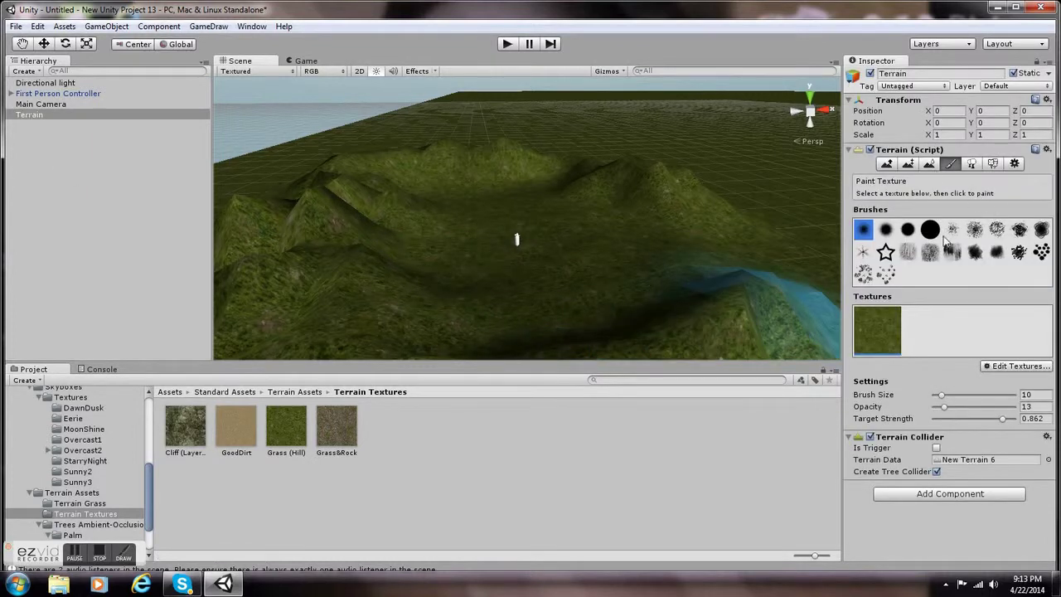
left_click(994, 367)
left_click(987, 370)
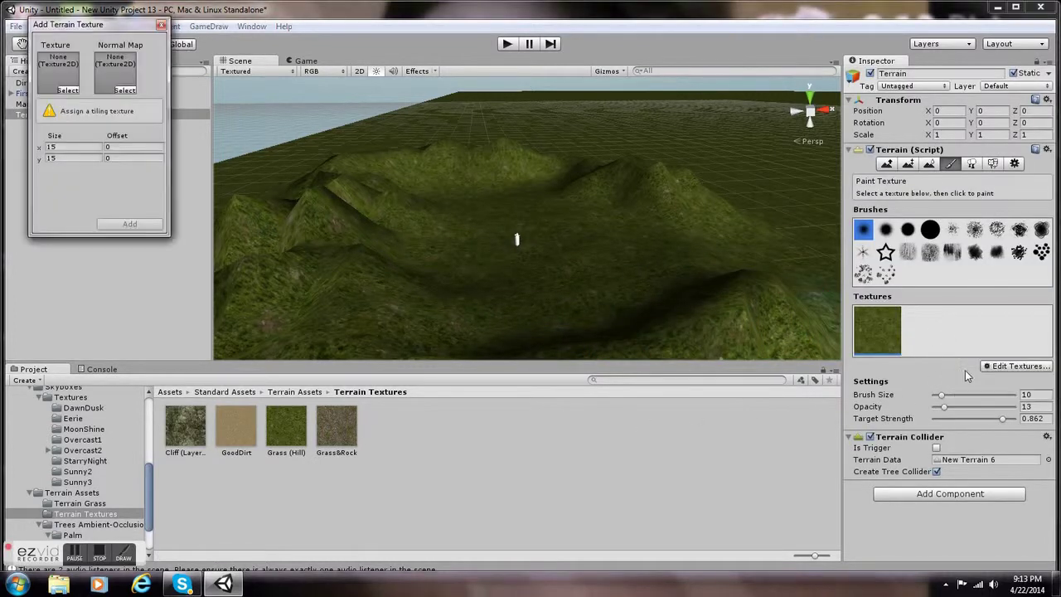
left_click(238, 430)
left_click_drag(49, 46, 47, 46)
left_click_drag(247, 423, 75, 96)
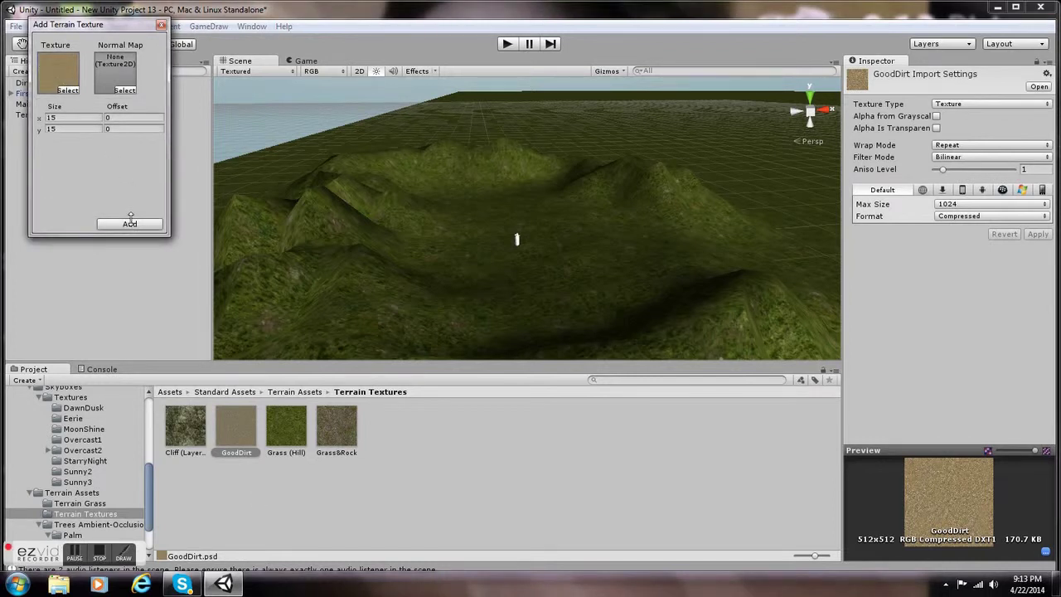
left_click(130, 222)
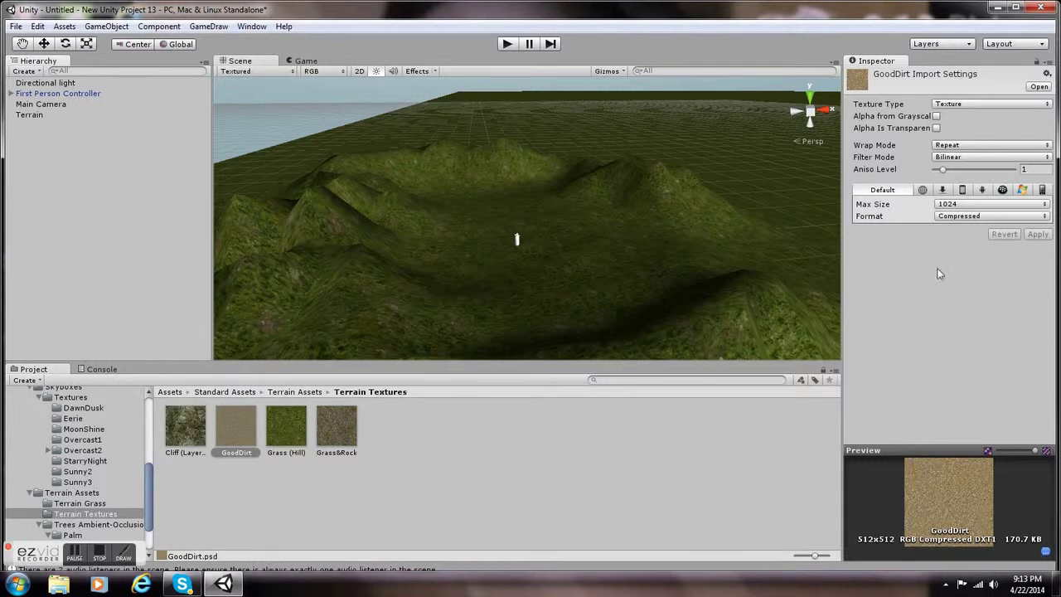
Add the Grass&Rock texture as the terrain's third paint texture.
left_click(524, 261)
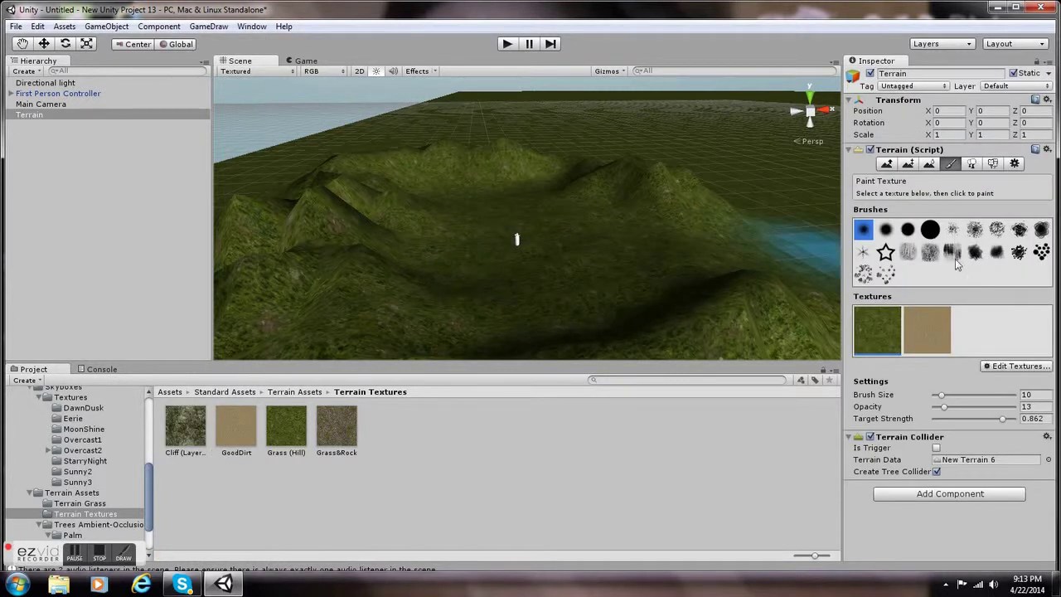
left_click(1009, 367)
left_click(992, 379)
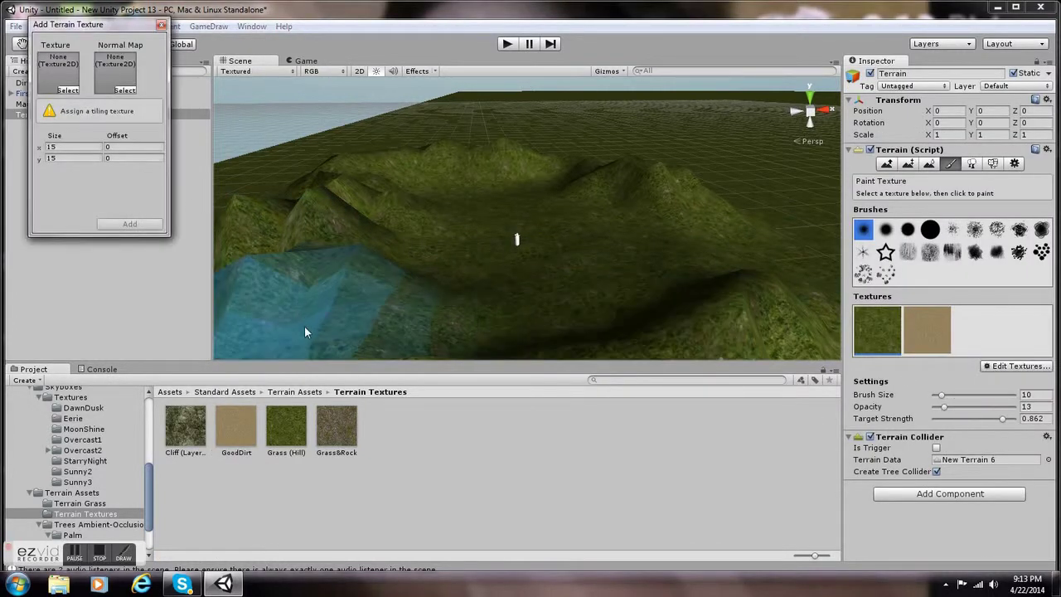
left_click_drag(326, 422, 61, 73)
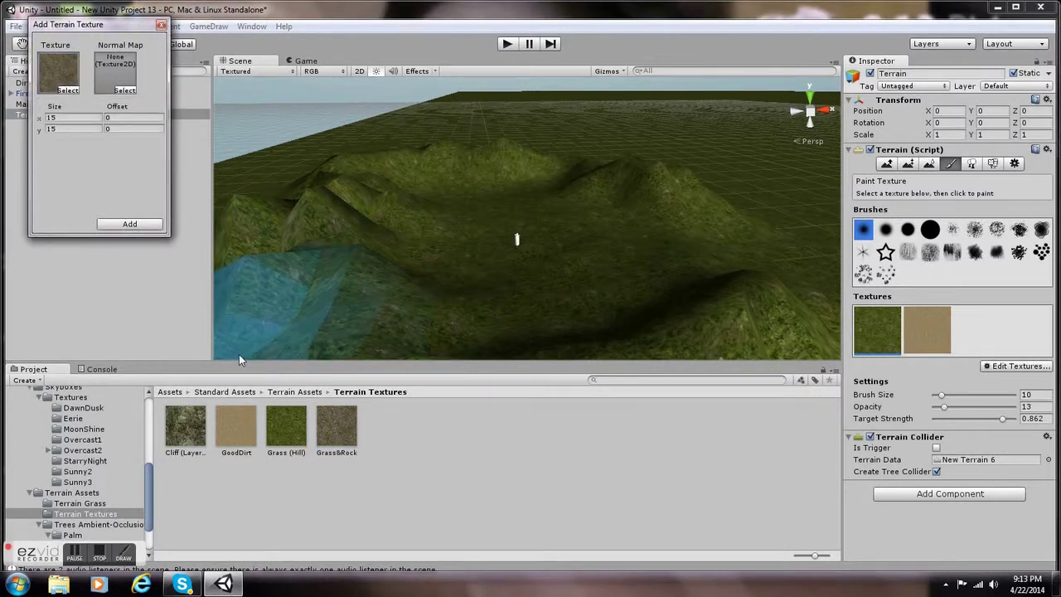
left_click(112, 225)
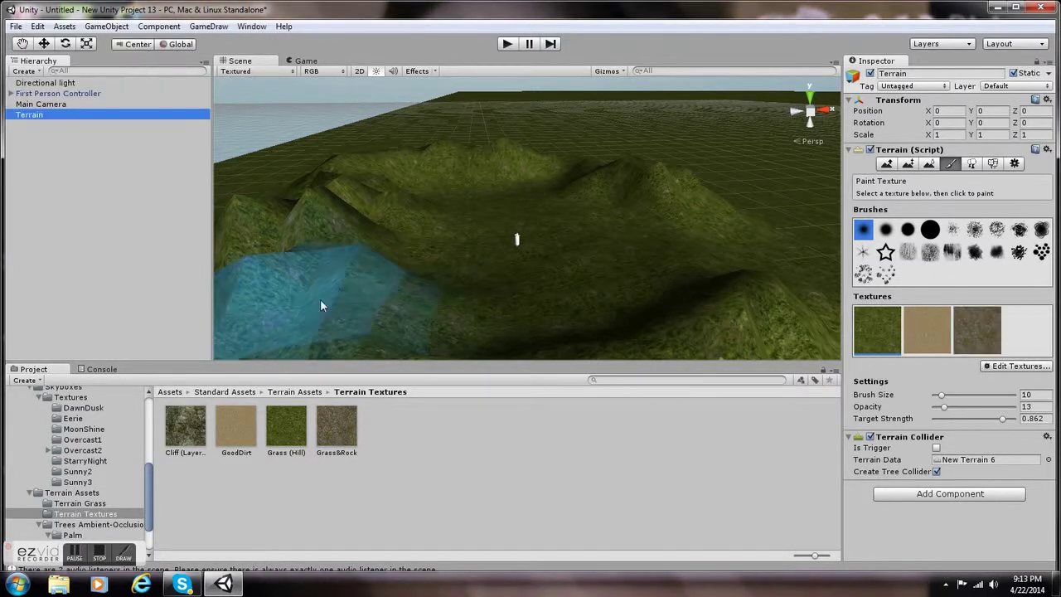
Look through the Terrain Assets, Sunny3 and PrototypeCharacter Textures folders for another usable terrain texture.
left_click(123, 526)
left_click(72, 536)
left_click(75, 525)
left_click(83, 514)
left_click(80, 493)
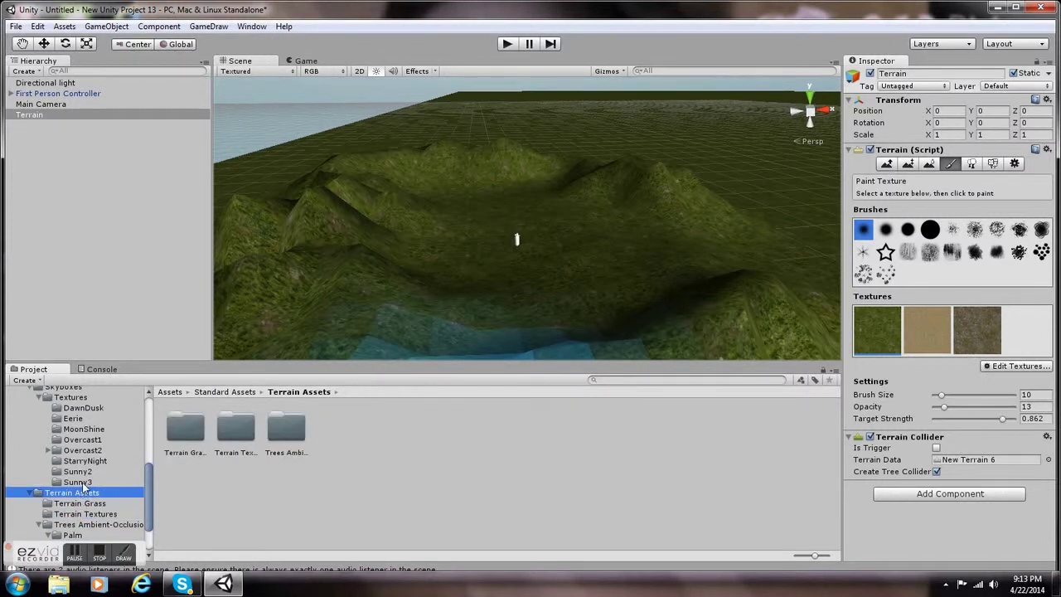
left_click(93, 482)
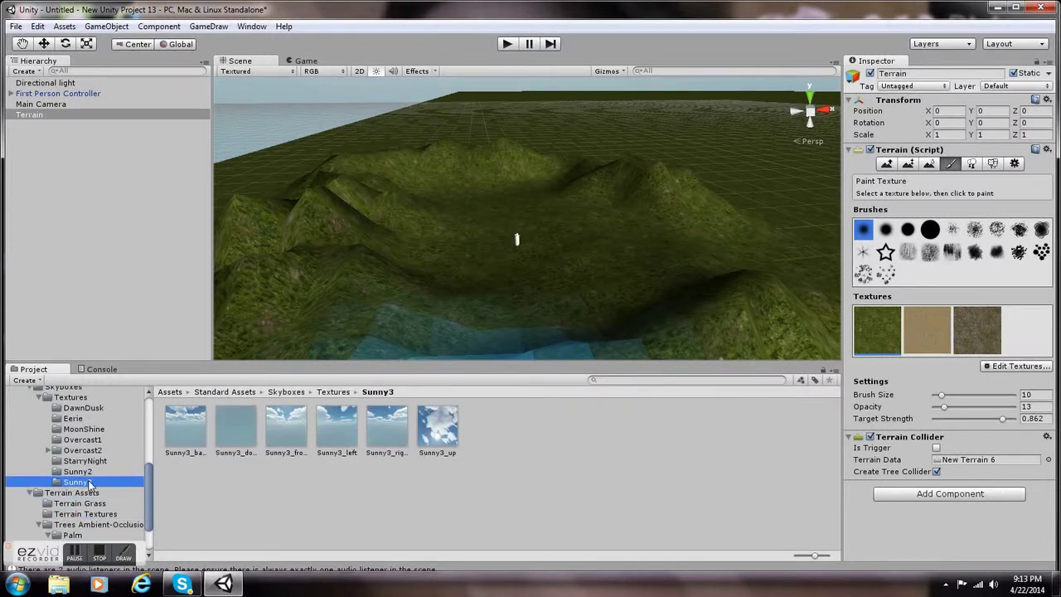
left_click_drag(148, 485, 154, 428)
left_click(106, 518)
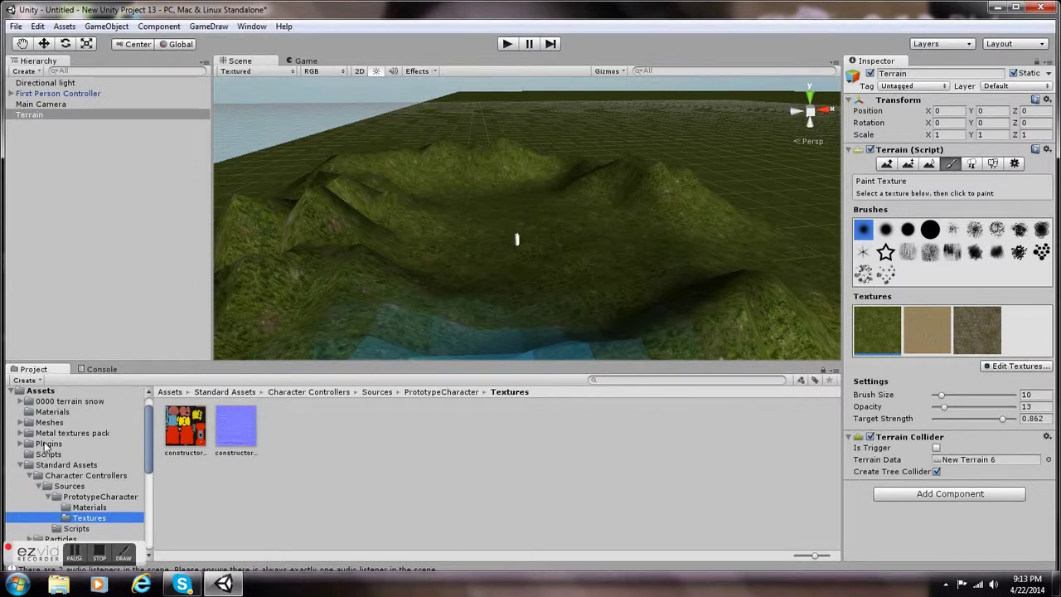
Add the snow texture from the 0000 terrain snow/Demo/SnowTextures folder as the terrain's fourth paint texture.
left_click(69, 404)
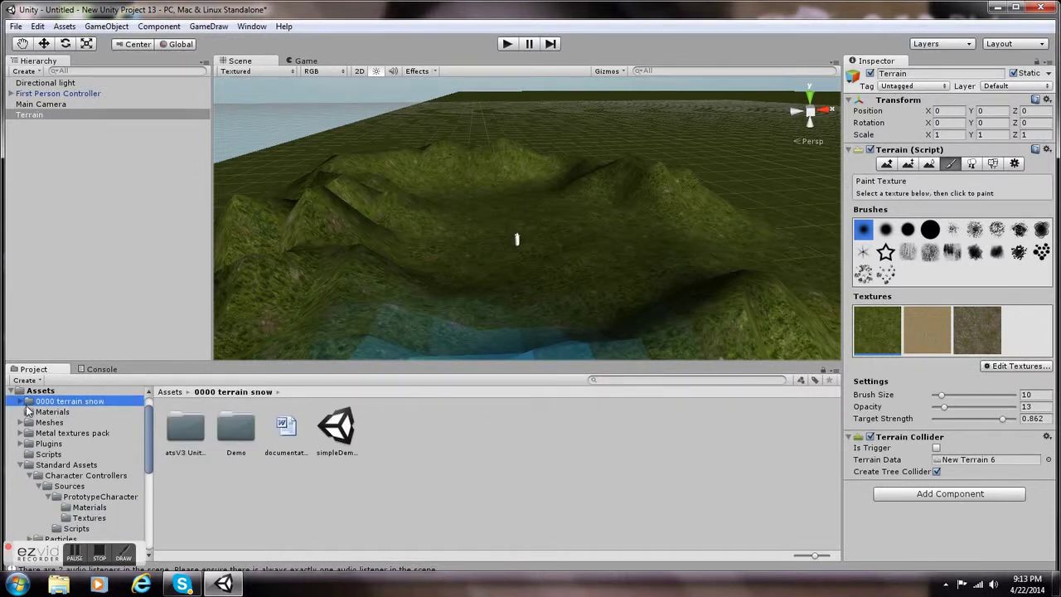
left_click(20, 402)
left_click(57, 422)
left_click(55, 443)
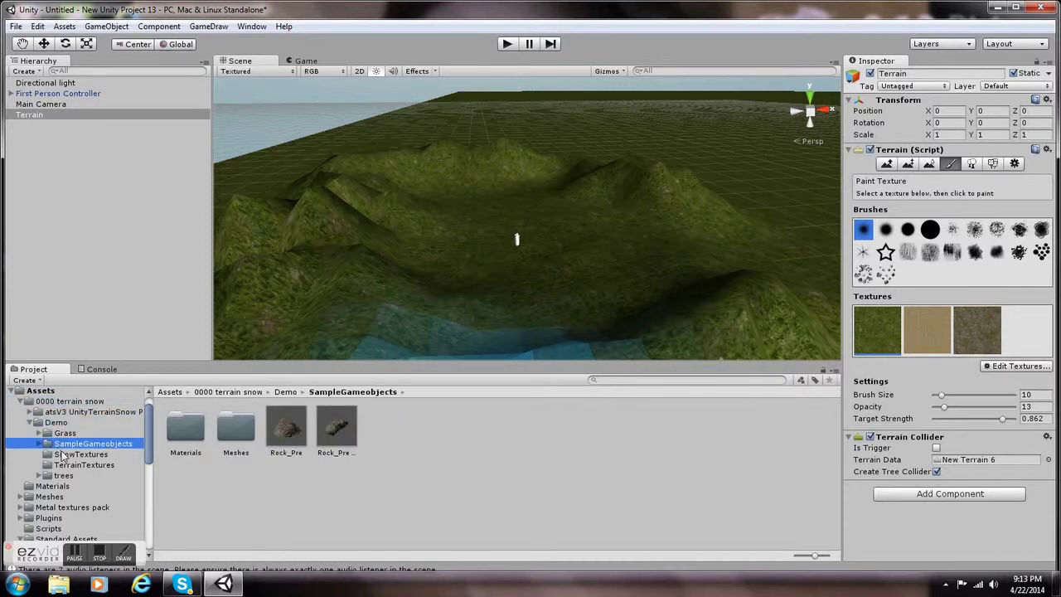
left_click(69, 455)
mouse_move(180, 435)
left_mouse_down()
mouse_move(102, 308)
mouse_move(81, 106)
mouse_move(815, 199)
mouse_move(119, 190)
mouse_move(175, 438)
left_mouse_up()
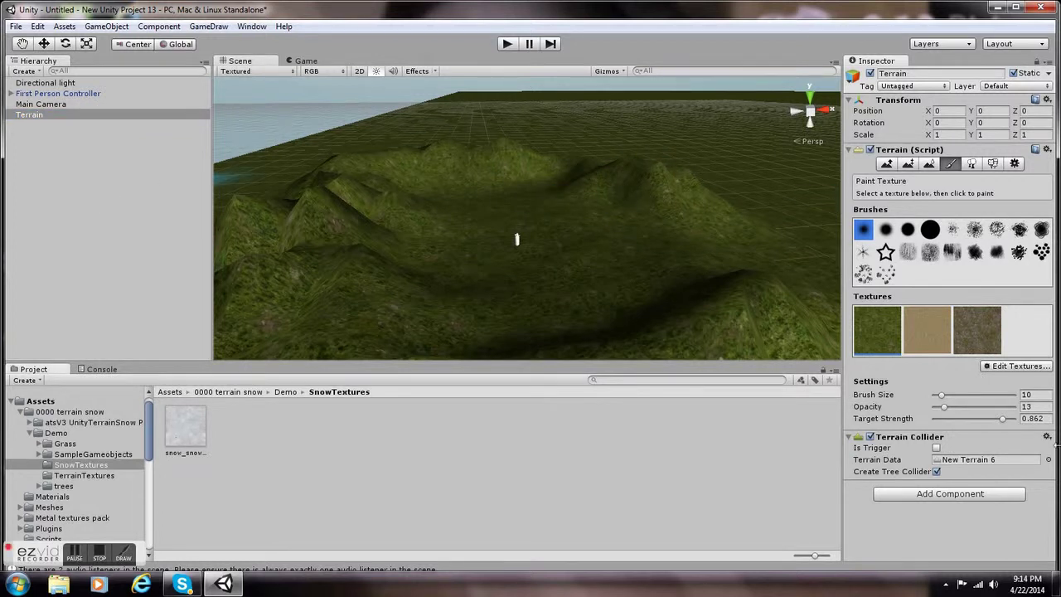
left_click(1017, 366)
left_click(922, 368)
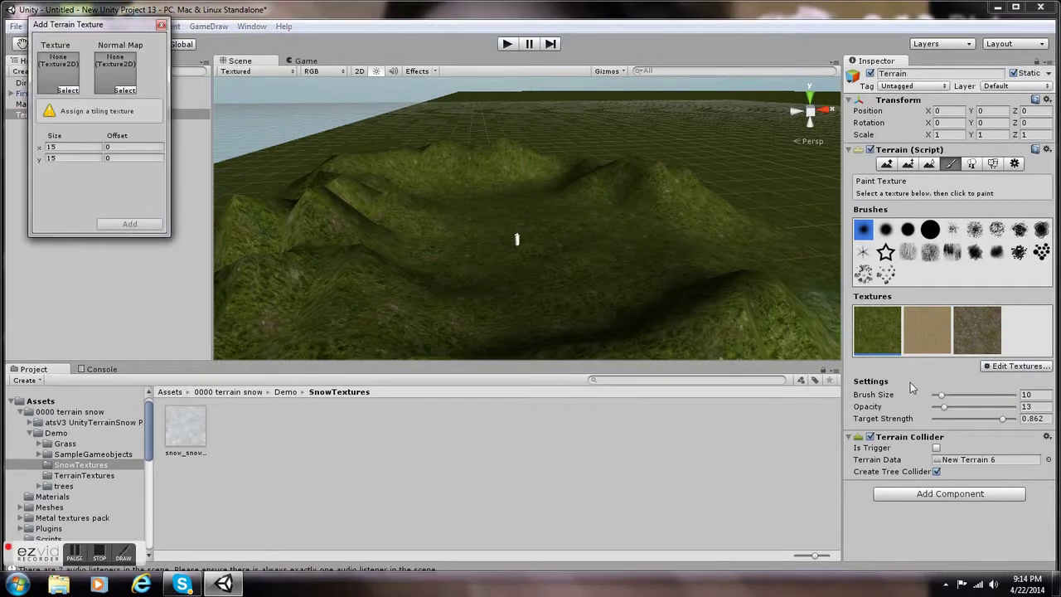
left_click_drag(174, 426, 65, 68)
left_click(130, 225)
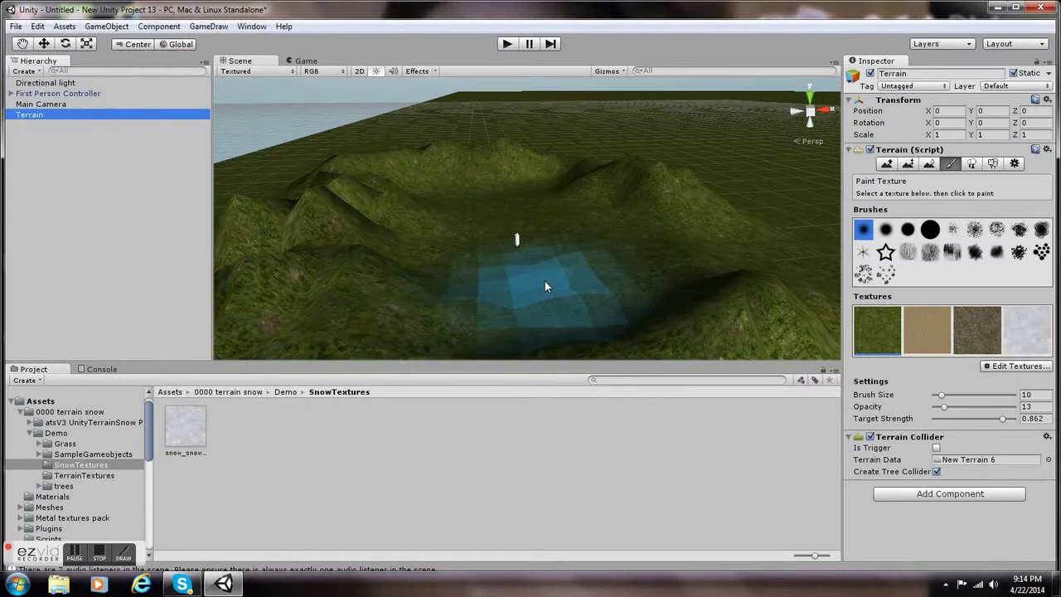
Paint a GoodDirt patch on the valley floor around the First Person Controller with brush size 6.
scroll(545, 280, "up", 2)
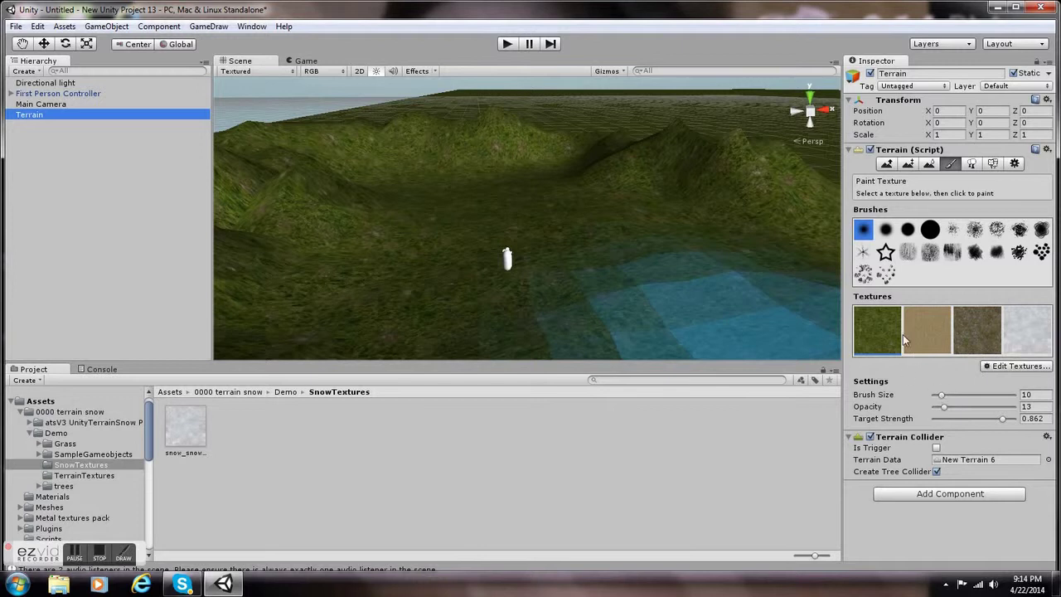
left_click(941, 396)
left_click_drag(941, 400, 938, 400)
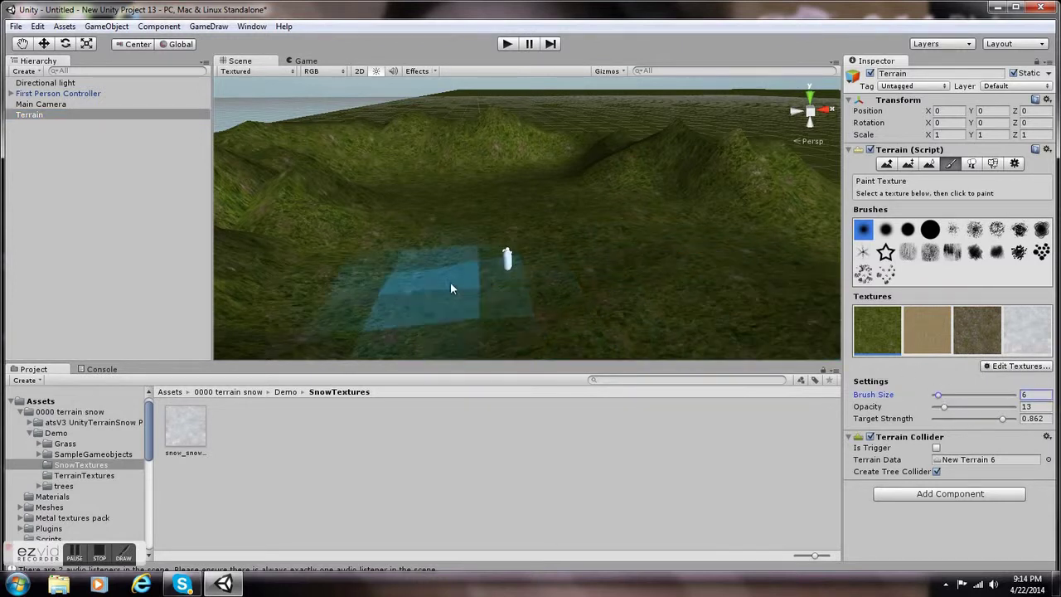
left_click(977, 332)
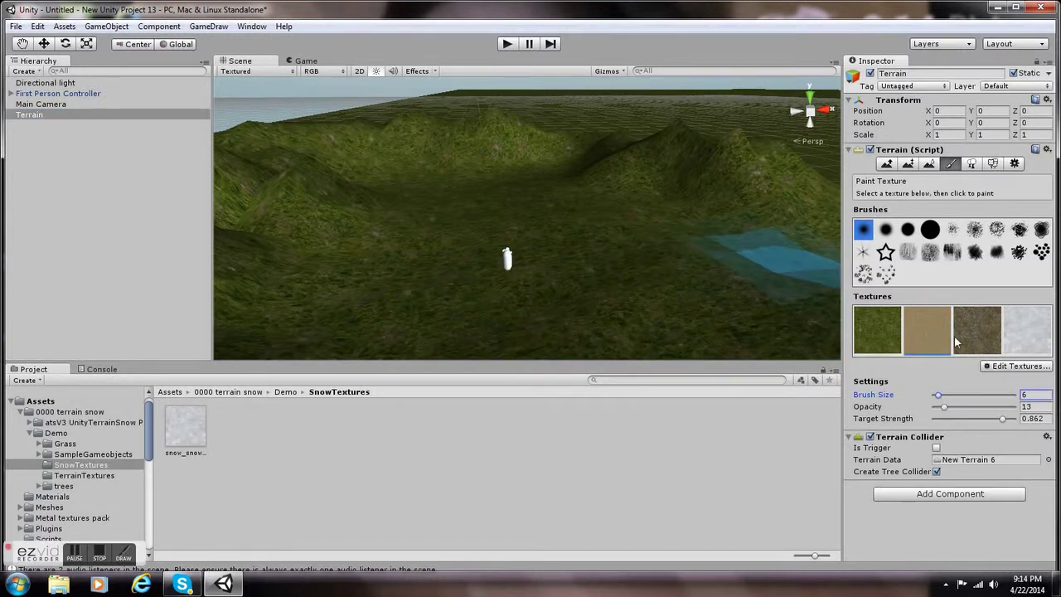
left_click(935, 331)
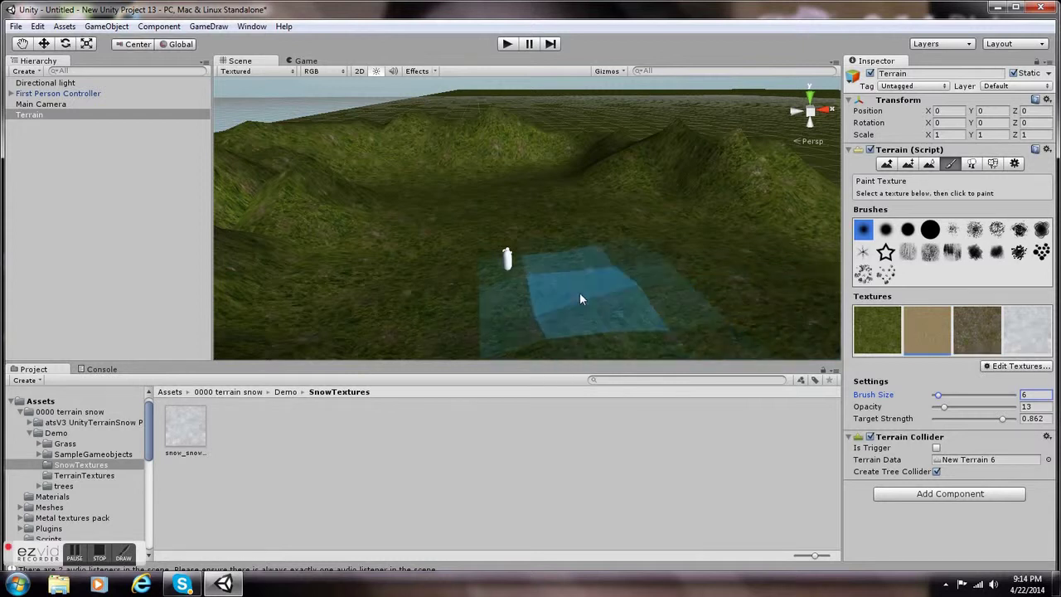
scroll(523, 267, "down", 3)
mouse_move(525, 261)
left_mouse_down()
mouse_move(510, 244)
mouse_move(609, 254)
left_mouse_up()
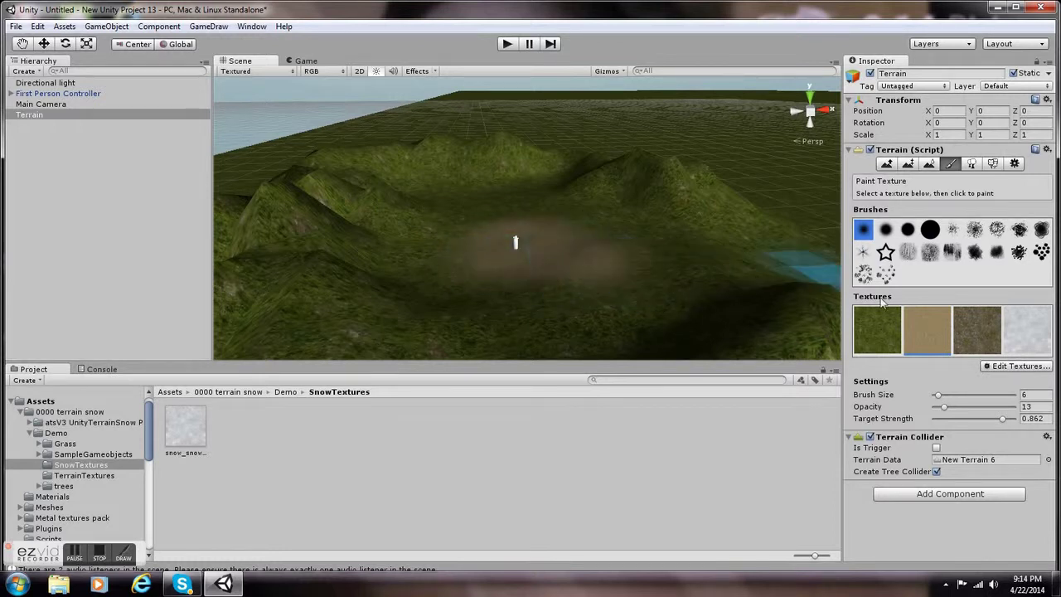
Paint a narrow GoodDirt path with brush size 1 from the dirt patch out through the gap in the mountain ring.
left_click(934, 394)
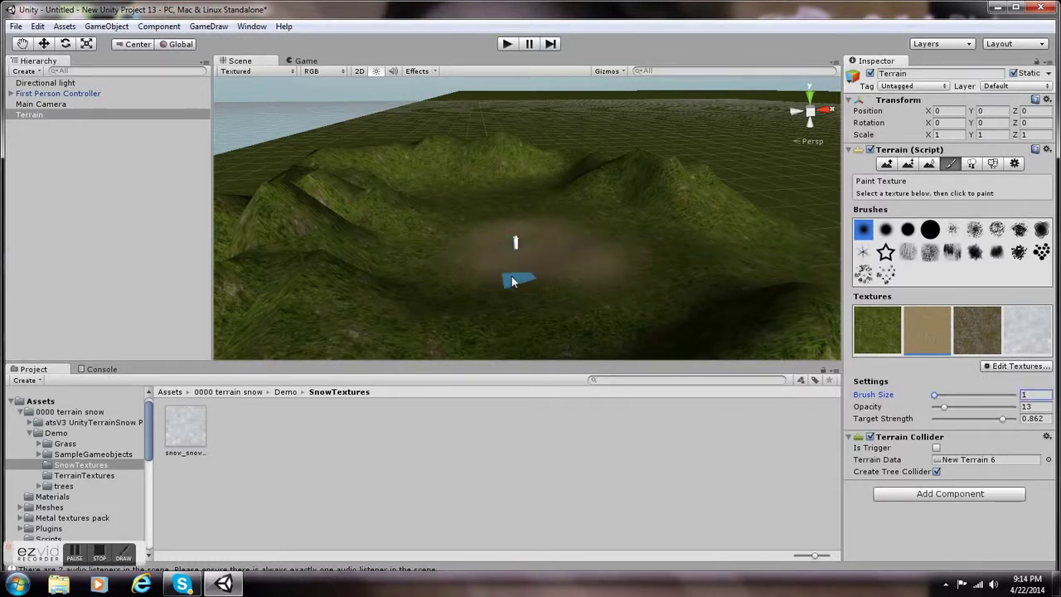
left_click_drag(599, 258, 641, 263)
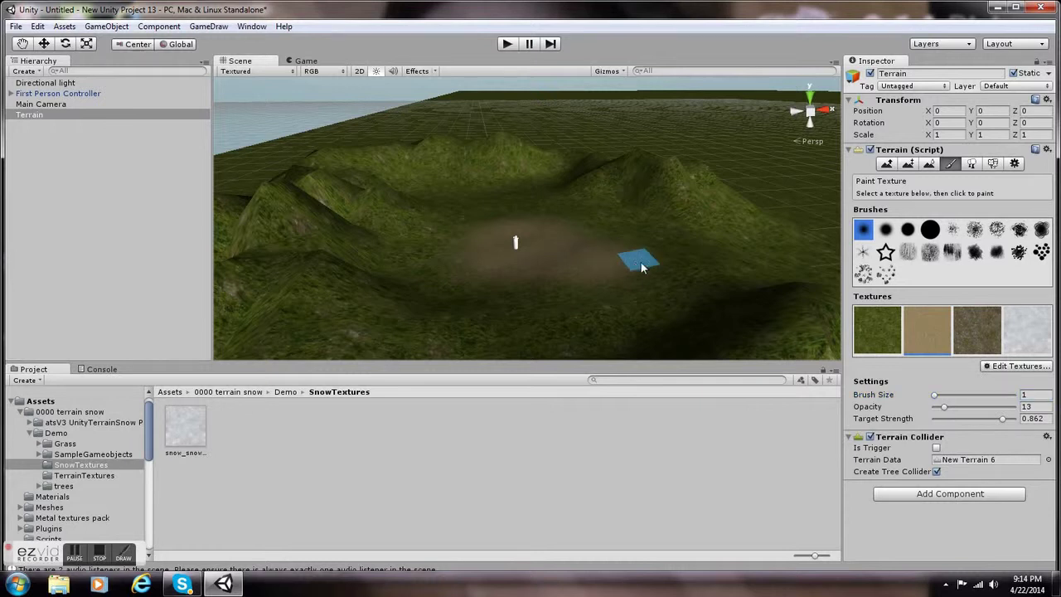
scroll(726, 259, "down", 4)
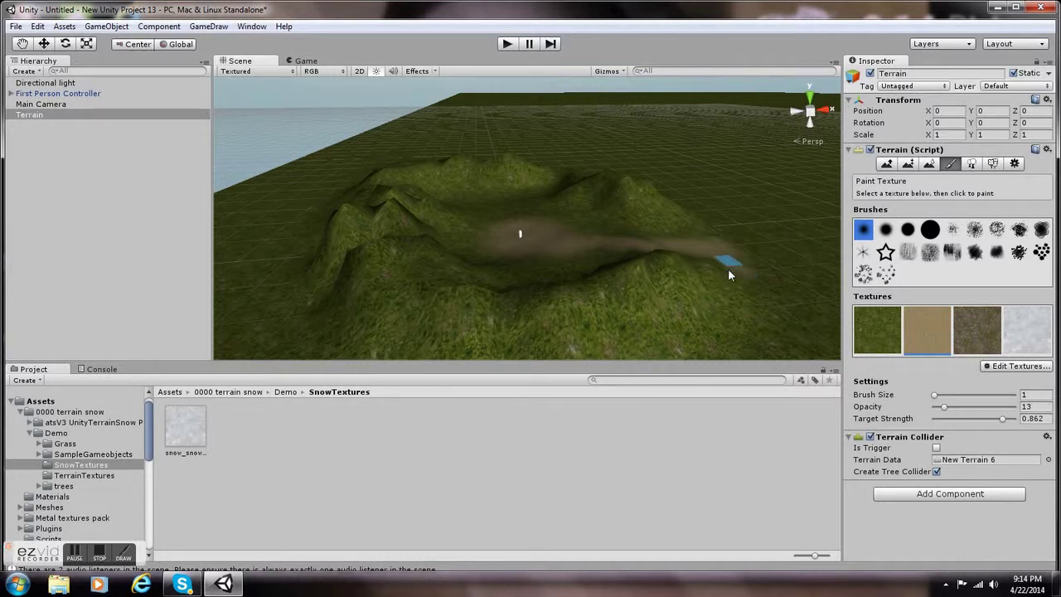
scroll(726, 274, "up", 6)
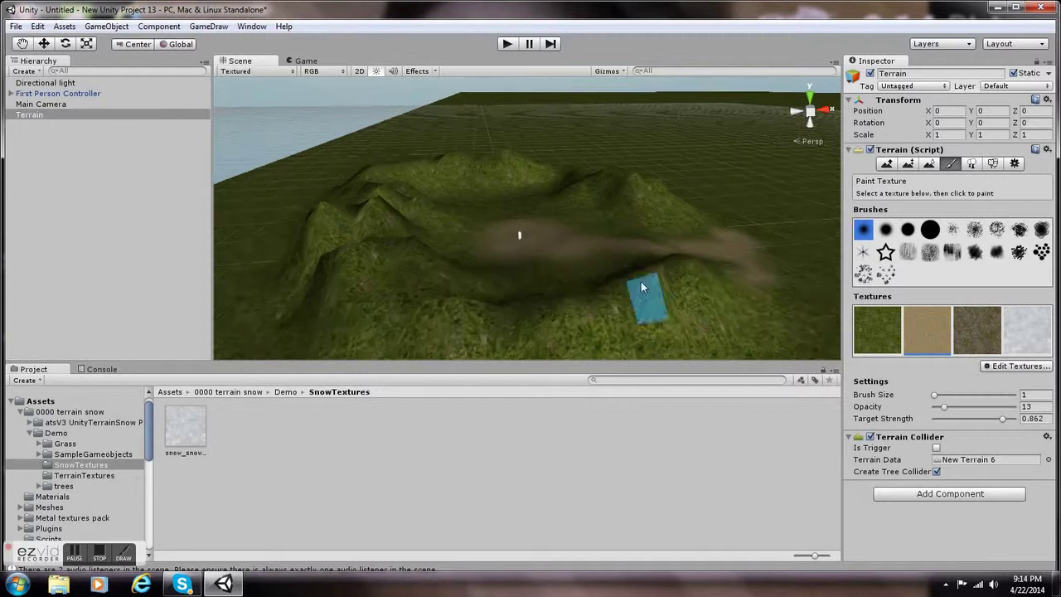
scroll(694, 292, "up", 1)
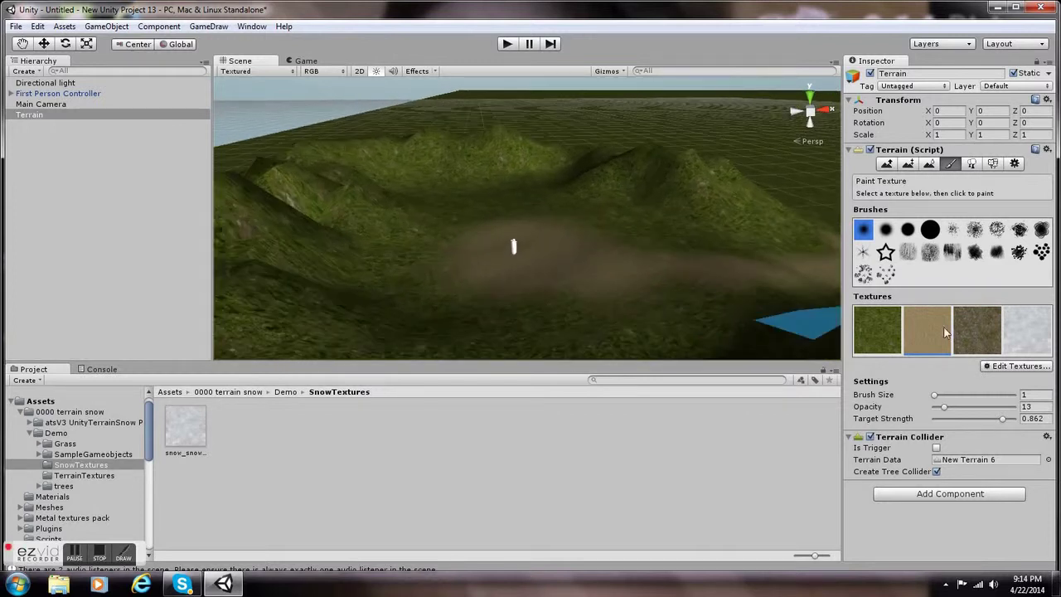
Paint Grass&Rock patches on the mountain slopes and along the valley floor beside the dirt area.
left_click(993, 341)
scroll(611, 301, "down", 3)
mouse_move(646, 274)
left_mouse_down()
mouse_move(630, 277)
mouse_move(659, 310)
mouse_move(589, 300)
left_mouse_up()
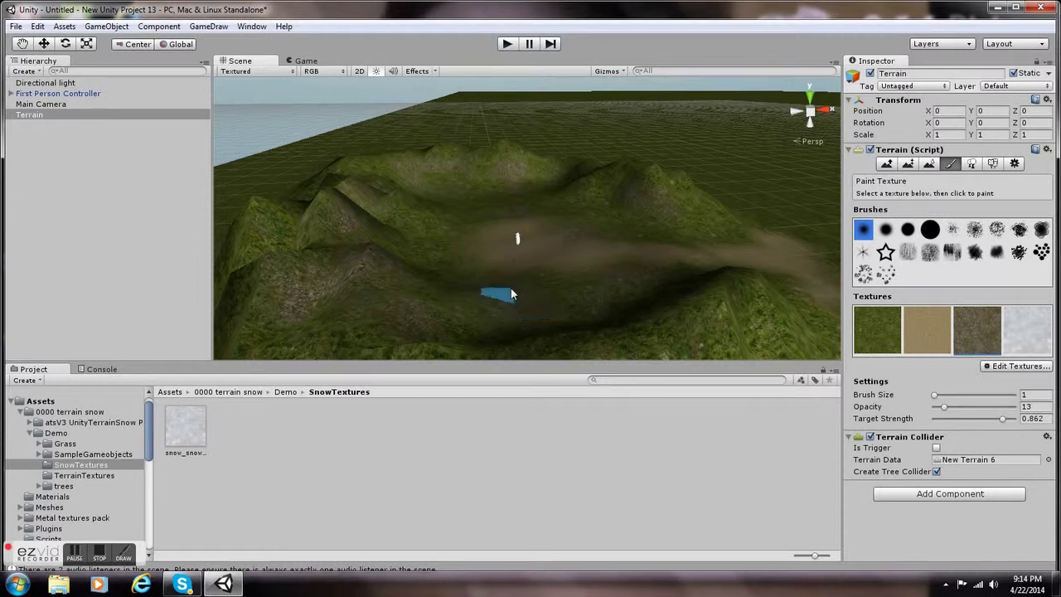
Inspect the painted terrain around the First Person Controller up close and in the Game view.
scroll(587, 282, "up", 5)
scroll(587, 282, "down", 5)
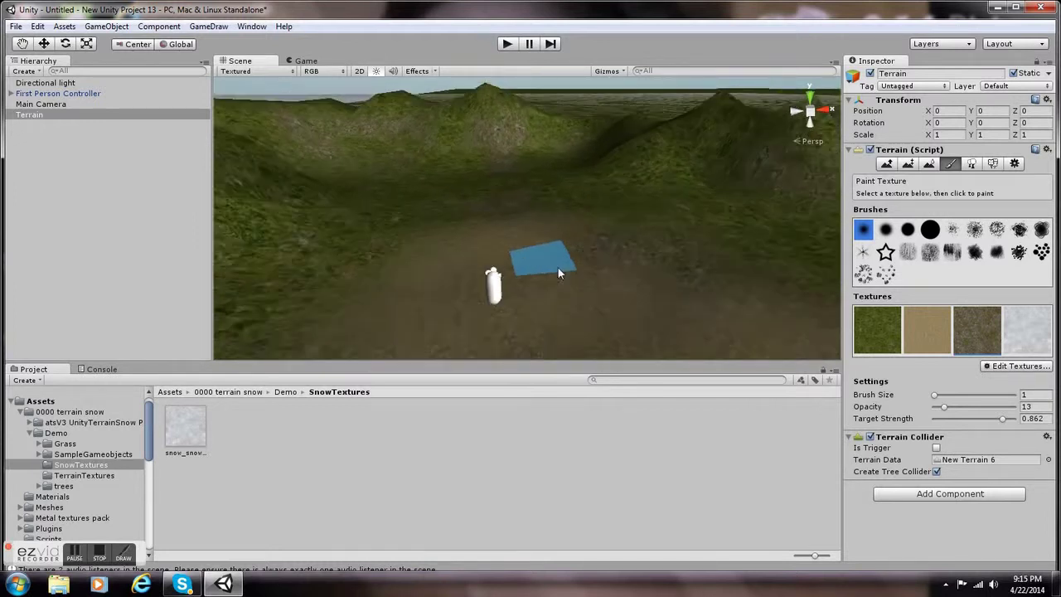
left_click(306, 62)
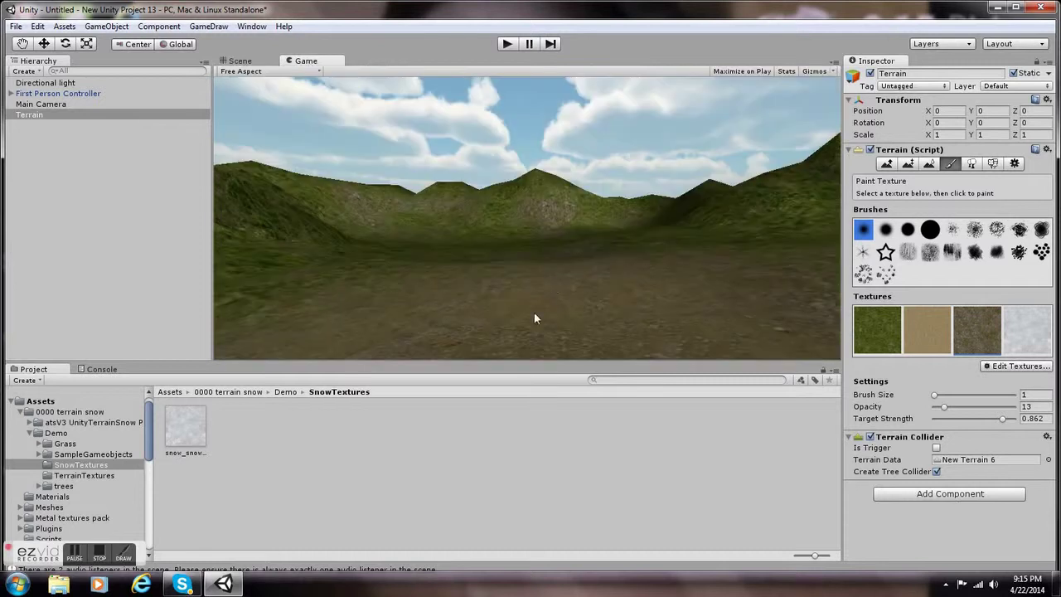
Review the painted terrain in the Scene view along with the terrain's tree placement, painting and sculpting tools.
left_click(241, 62)
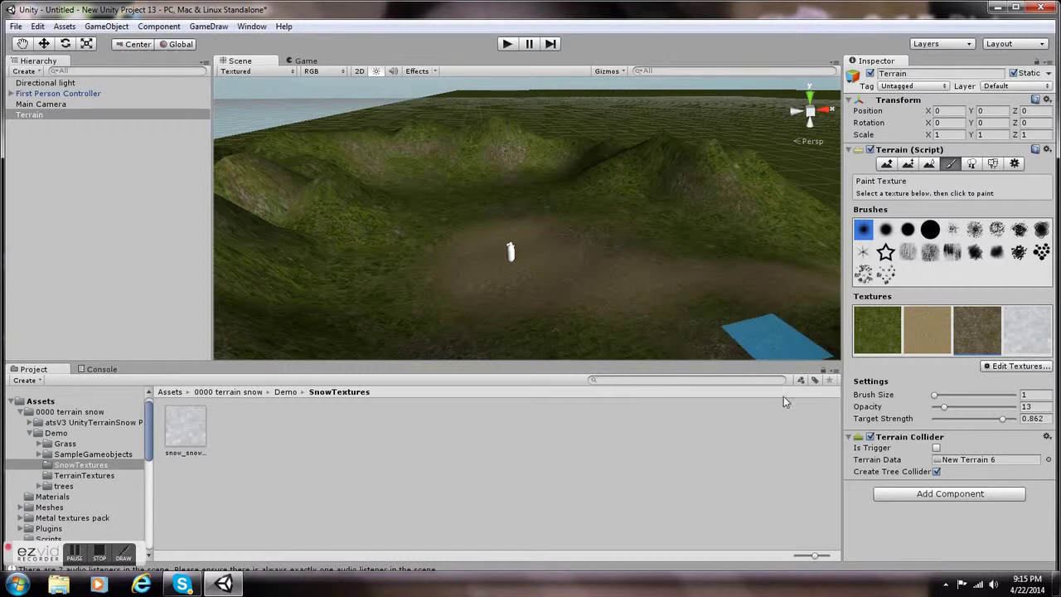
scroll(713, 290, "down", 4)
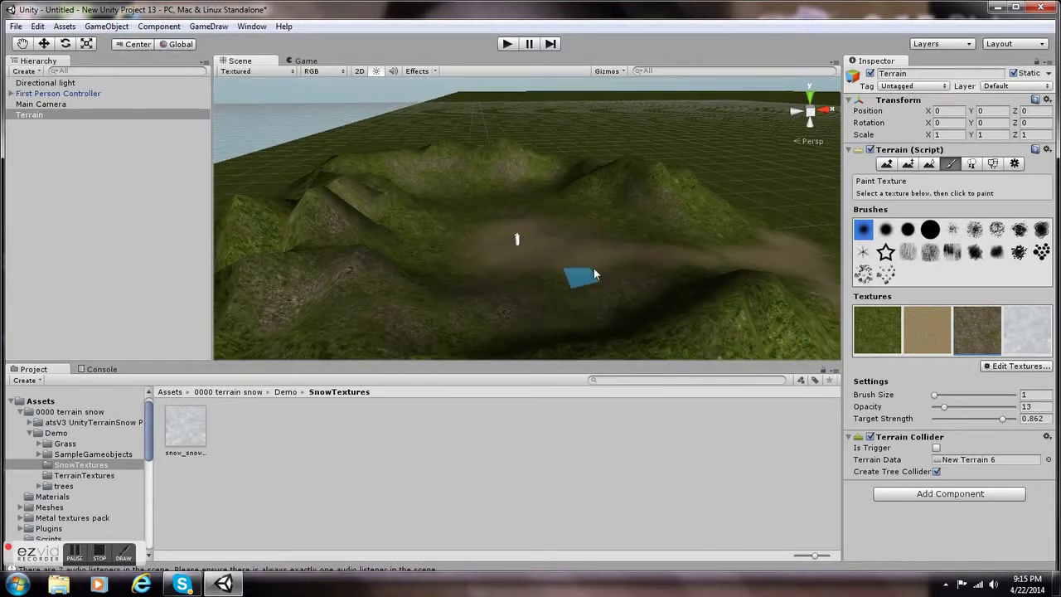
left_click_drag(689, 240, 630, 258, "alt")
scroll(567, 239, "up", 5)
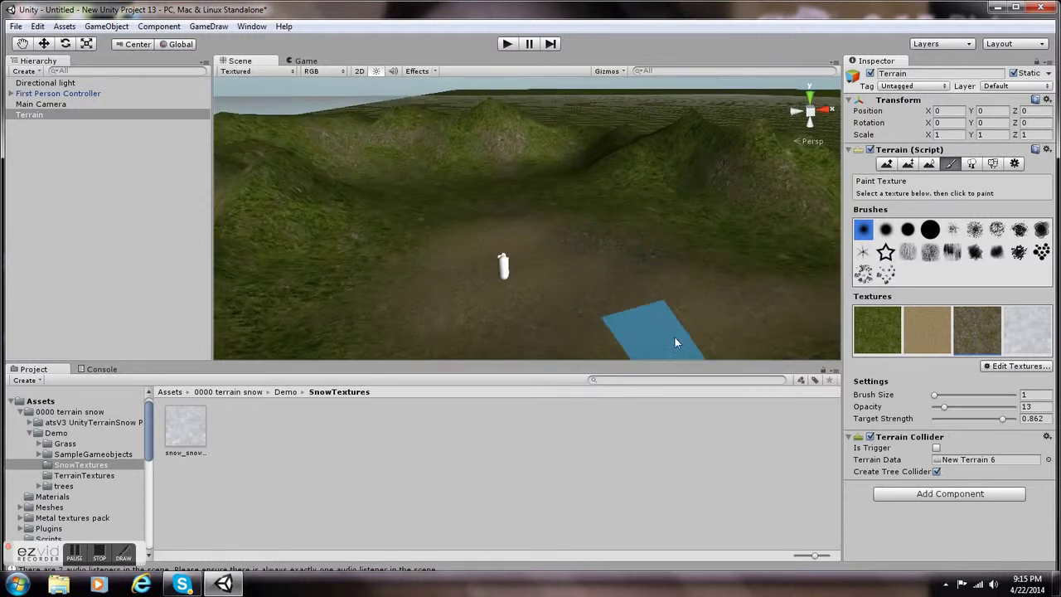
scroll(667, 325, "down", 8)
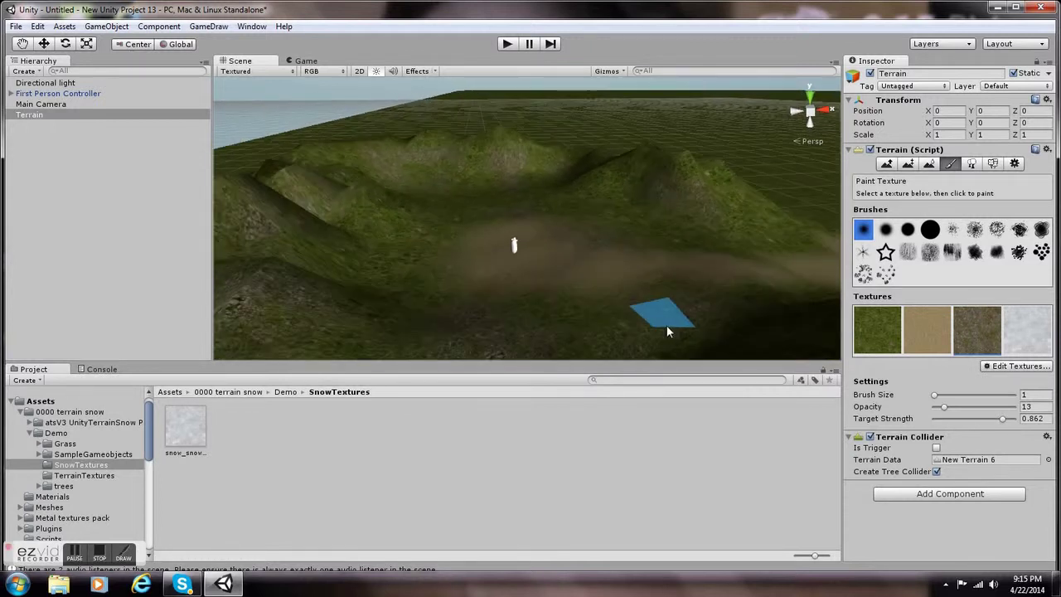
left_click(972, 163)
mouse_move(773, 304)
left_mouse_down("alt")
mouse_move(738, 226)
mouse_move(685, 219)
left_mouse_up("alt")
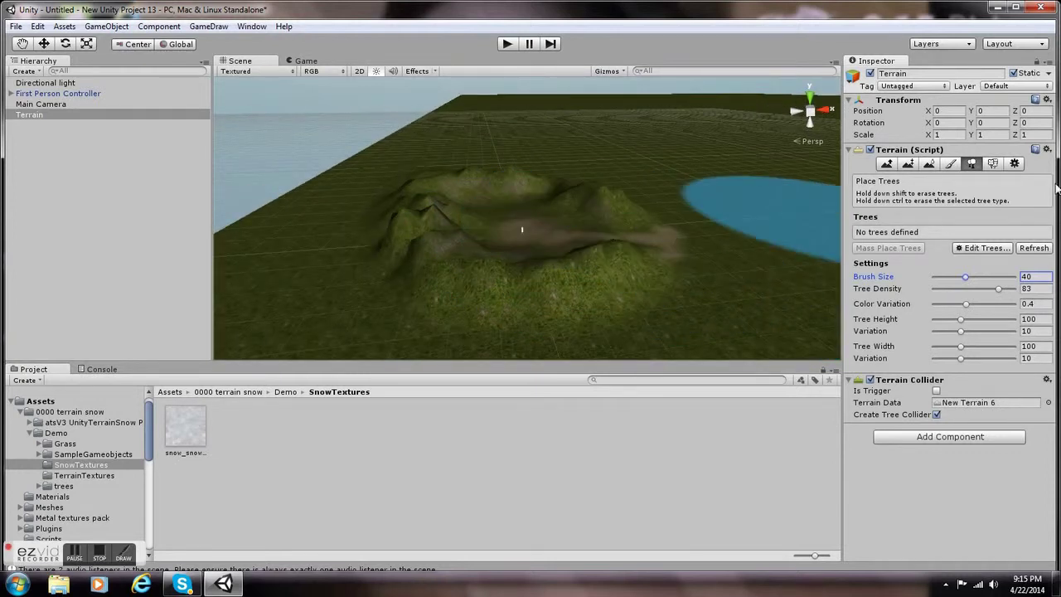
left_click(950, 164)
left_click(908, 163)
left_click(886, 164)
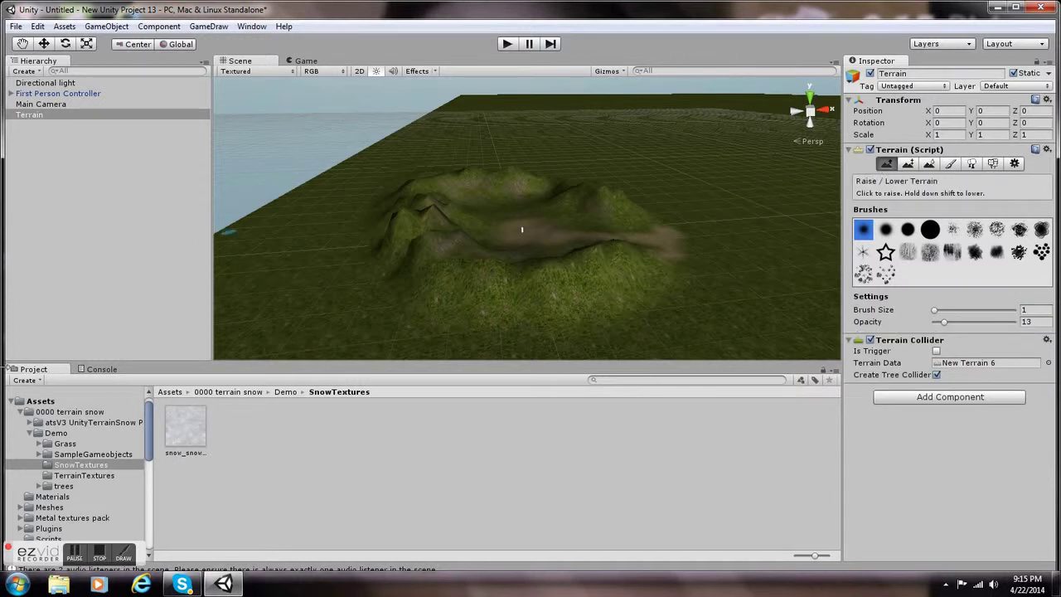
Create a Tree object and move it into the valley beside the First Person Controller, at about X 102.9, Z 95.9.
left_click(39, 72)
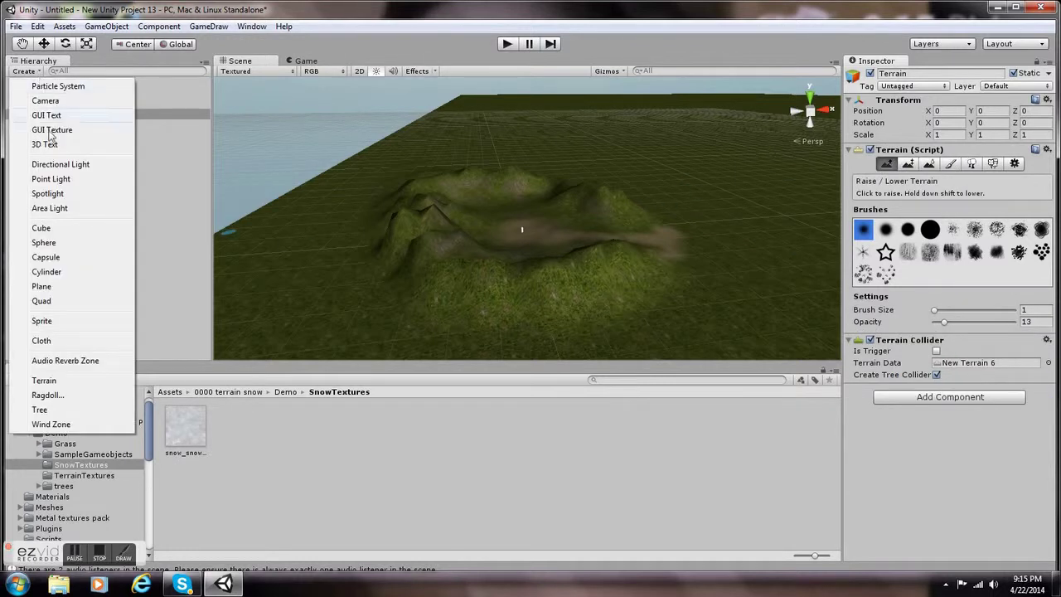
left_click(50, 411)
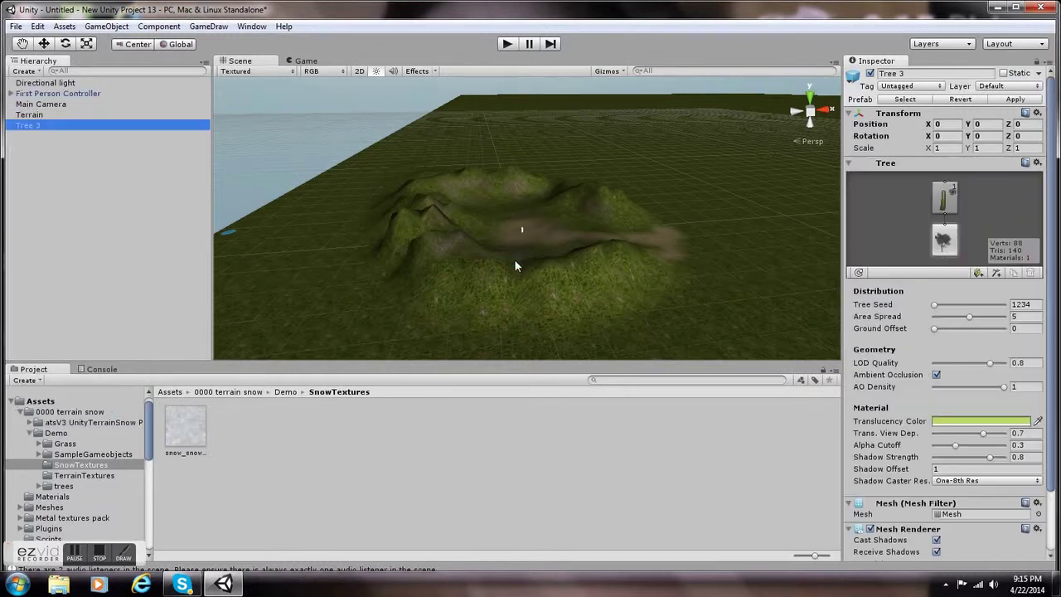
scroll(470, 214, "up", 7)
scroll(469, 214, "down", 5)
scroll(469, 213, "down", 5)
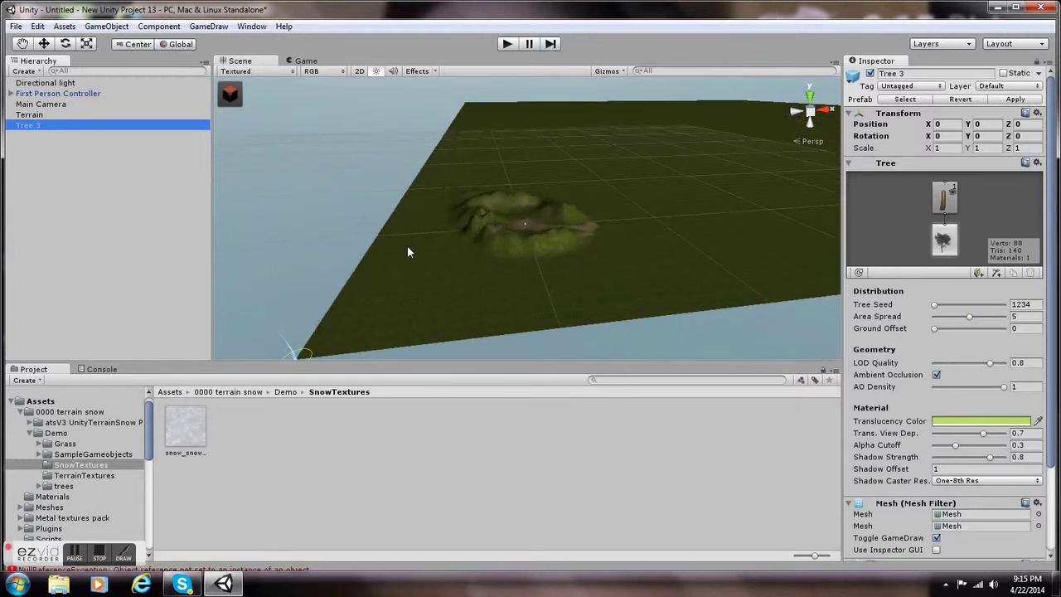
left_click(45, 44)
left_click_drag(368, 327, 604, 236)
key("f")
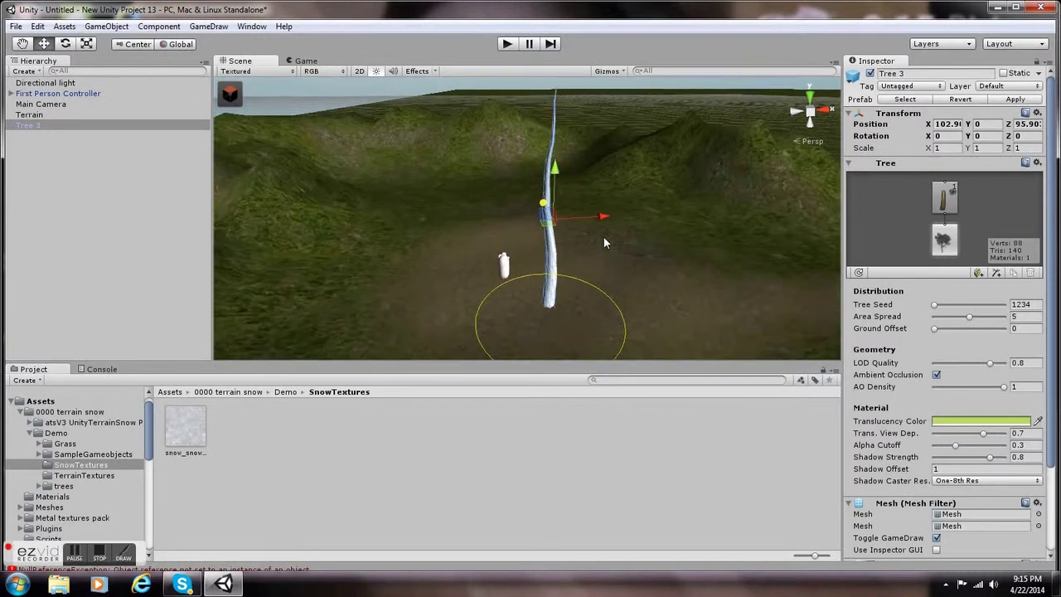
Move the tree along Z to about 119.5, past the First Person Controller toward the far mountains.
left_click_drag(591, 206, 383, 158)
key("f")
scroll(419, 190, "down", 5)
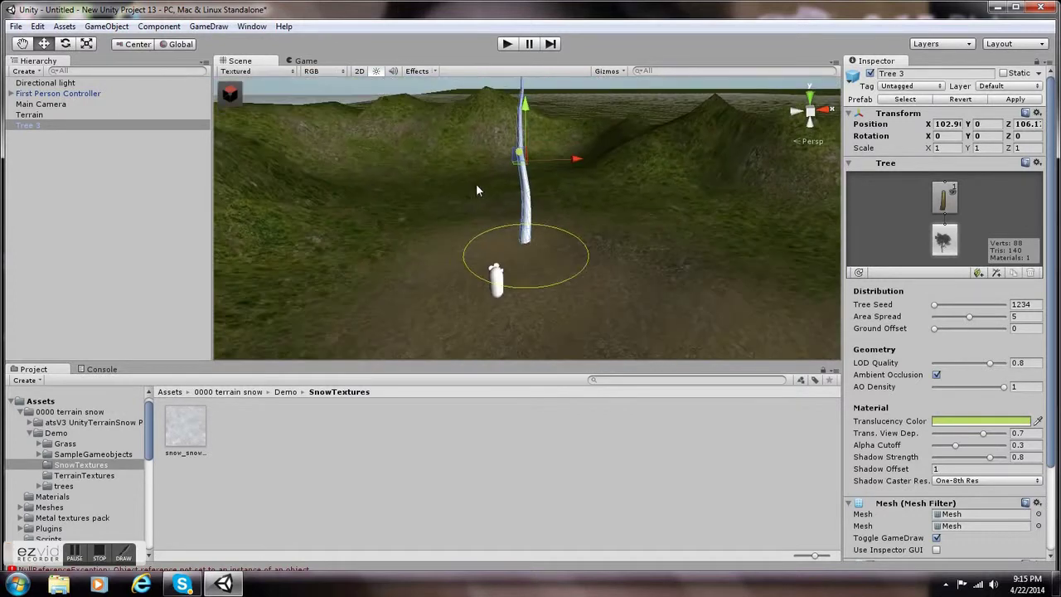
scroll(531, 152, "up", 5)
left_click_drag(605, 151, 670, 209, "alt")
scroll(663, 213, "up", 4)
right_click_drag(656, 218, 611, 261)
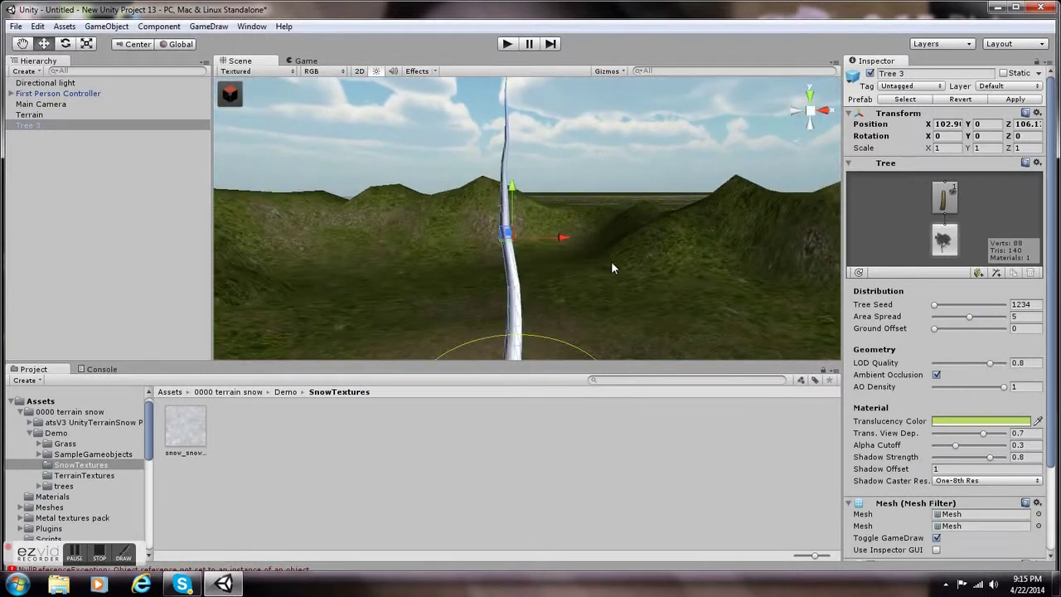
right_click_drag(702, 222, 429, 270)
scroll(741, 212, "up", 3)
scroll(429, 269, "down", 3)
left_click_drag(526, 214, 745, 150)
right_click_drag(745, 150, 596, 249)
scroll(596, 250, "up", 6)
scroll(596, 250, "down", 1)
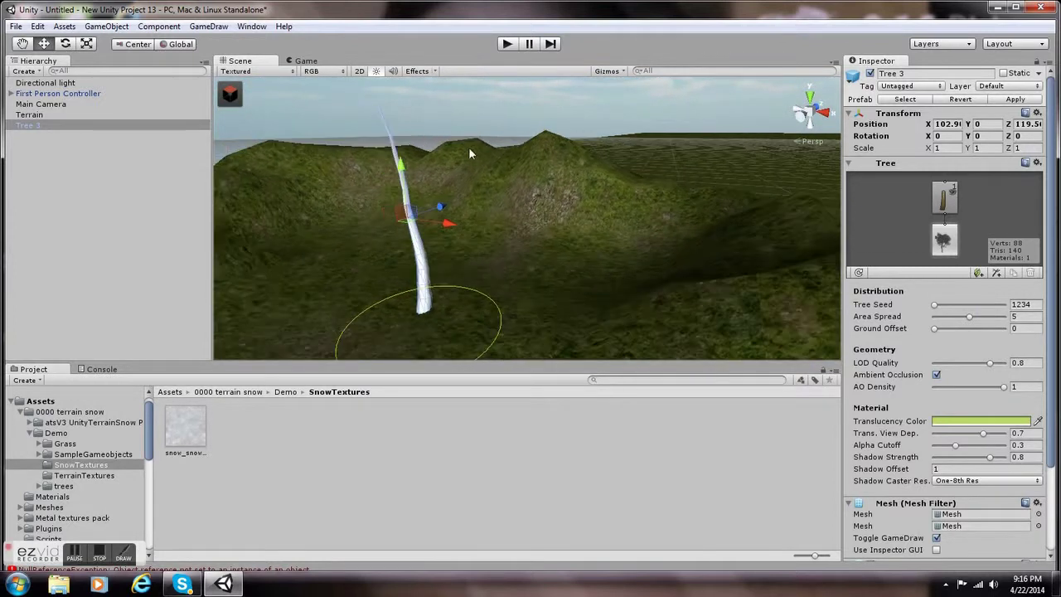
Add a branch group to the tree's trunk, then slide the new branch up the trunk and bend it.
left_click(473, 235)
left_click(418, 238)
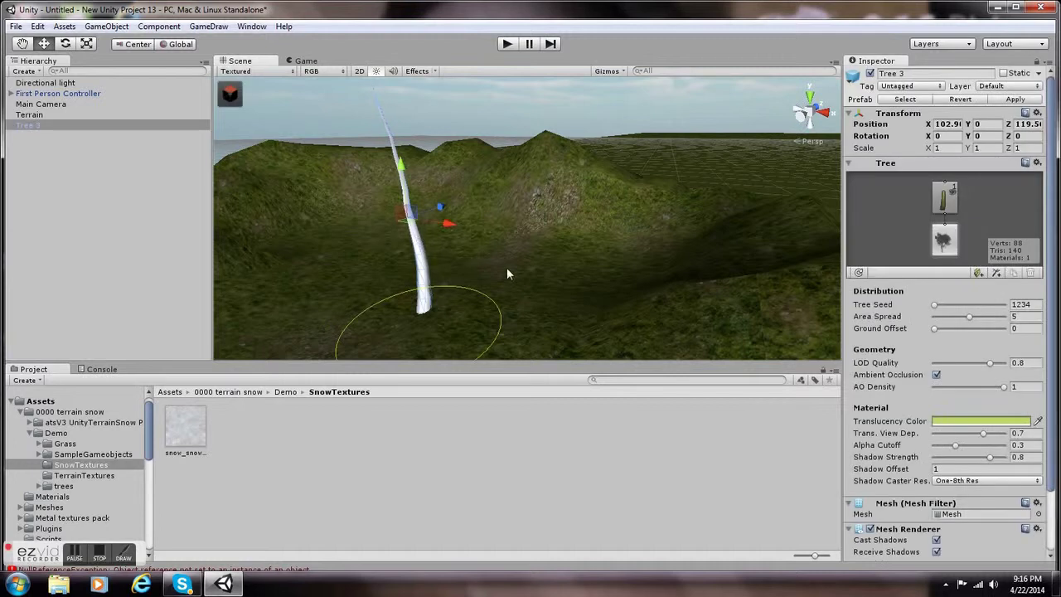
left_click(950, 202)
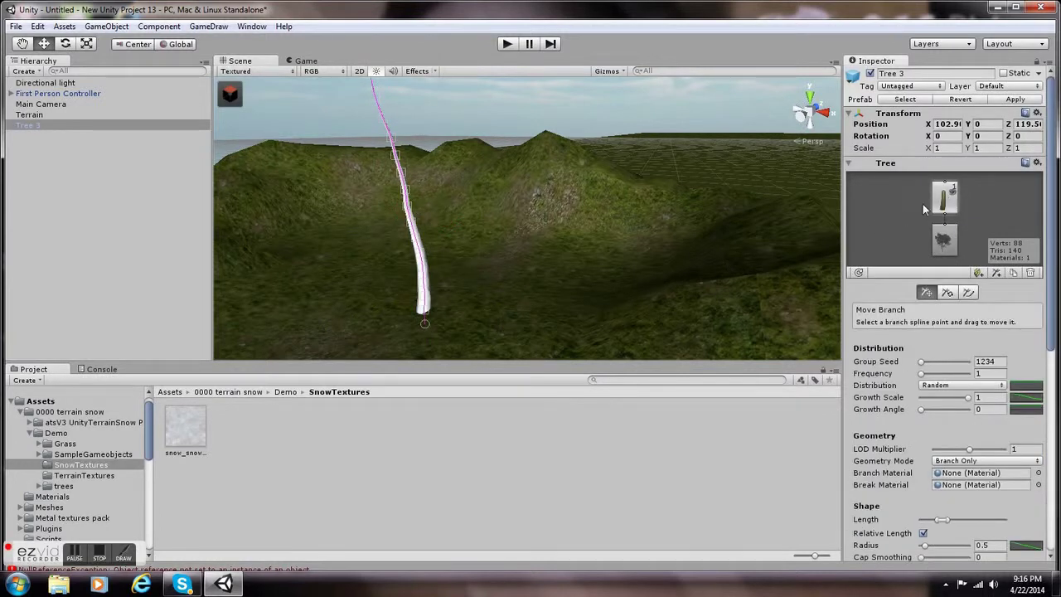
left_click(405, 193)
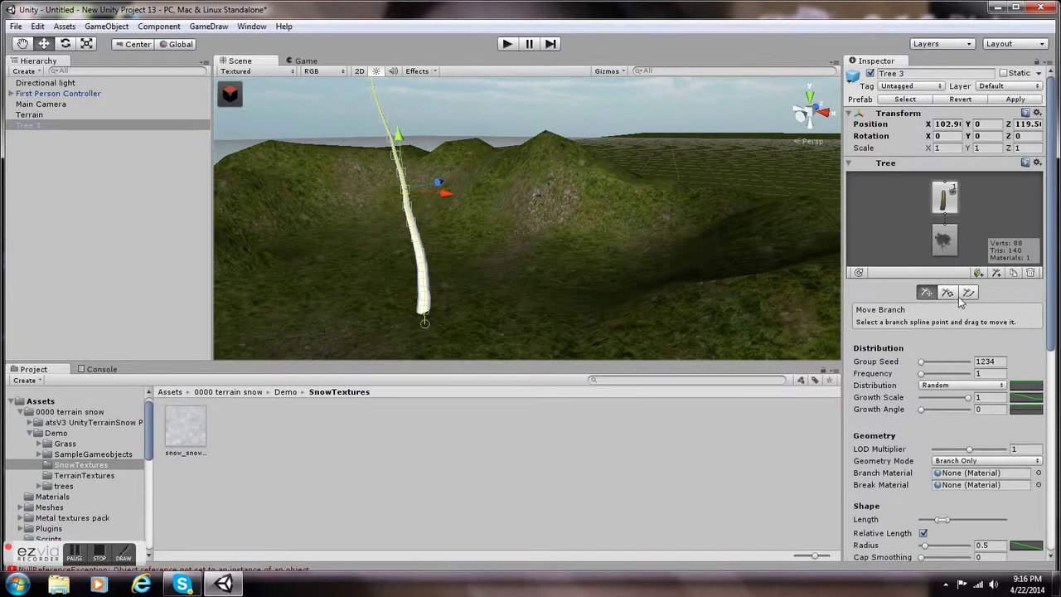
left_click(996, 273)
scroll(418, 319, "down", 5)
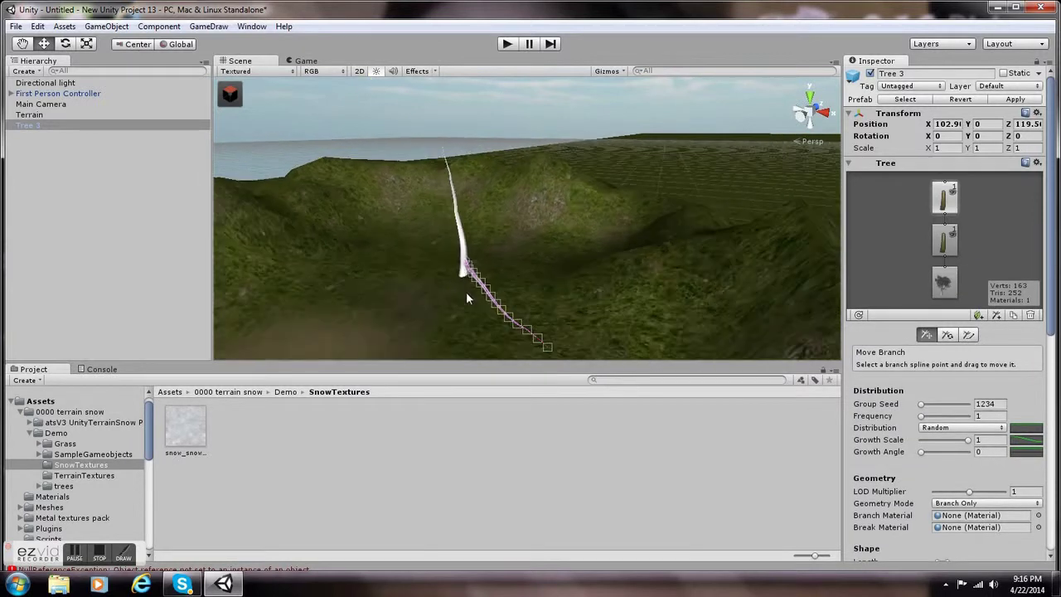
scroll(489, 290, "up", 2)
left_click(460, 268)
left_click_drag(461, 274, 454, 217)
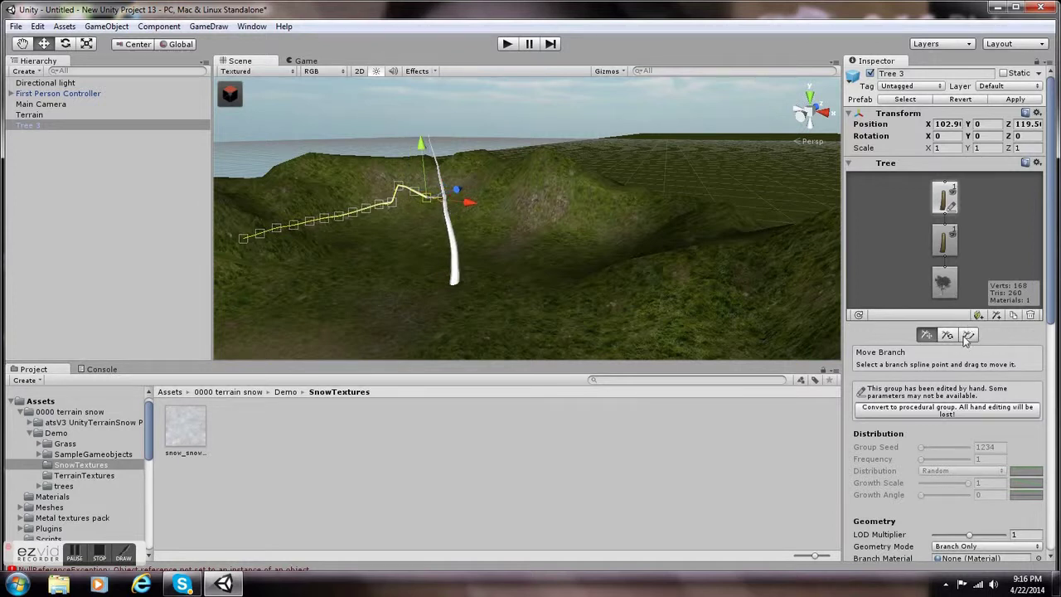
Cut the side branch short at its bend and adjust its end point with Move Branch.
left_click(401, 190)
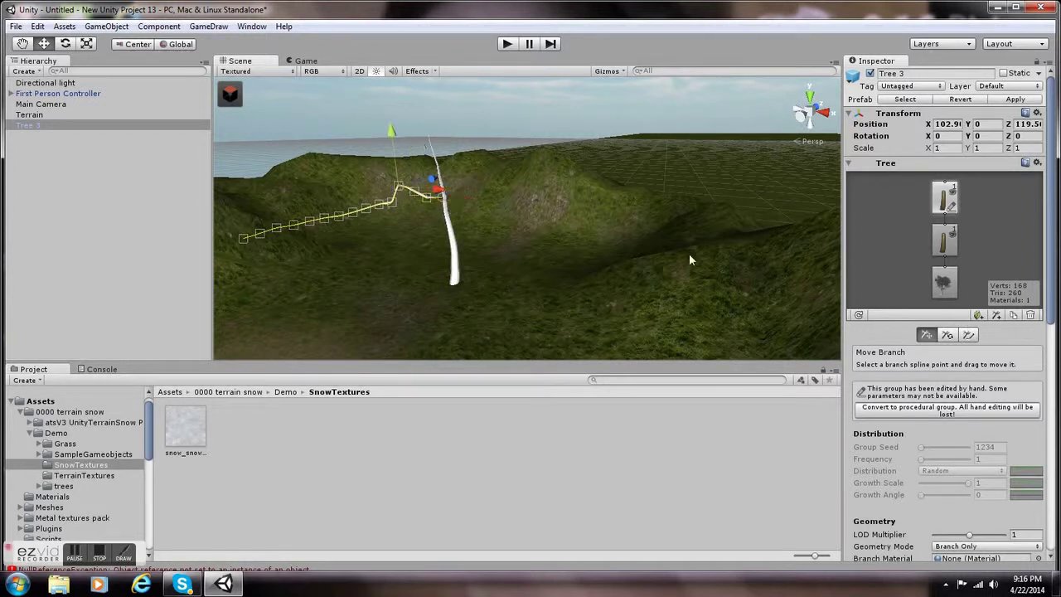
left_click(970, 335)
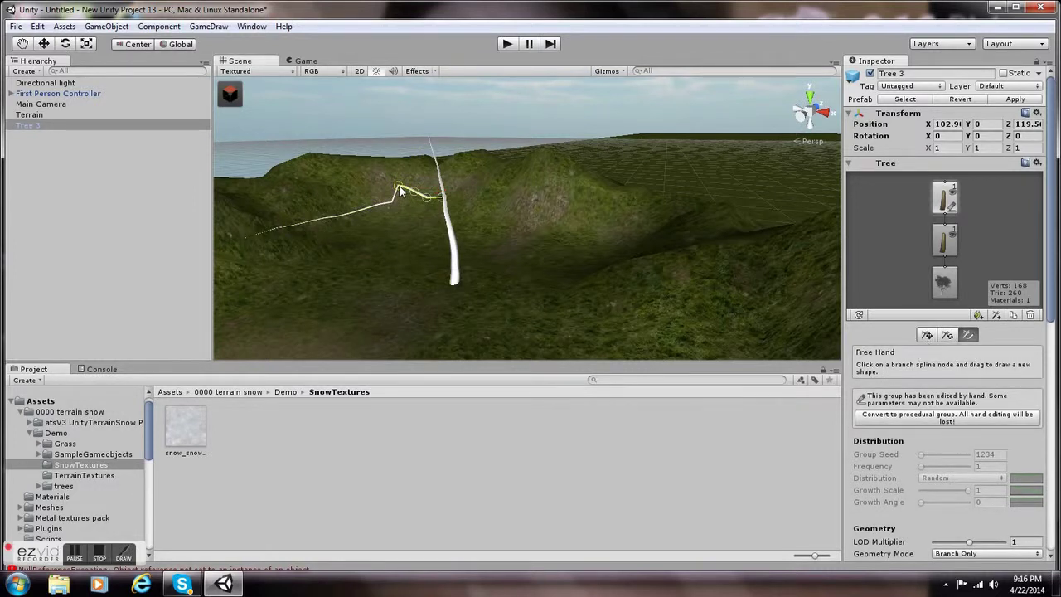
double_click(943, 205)
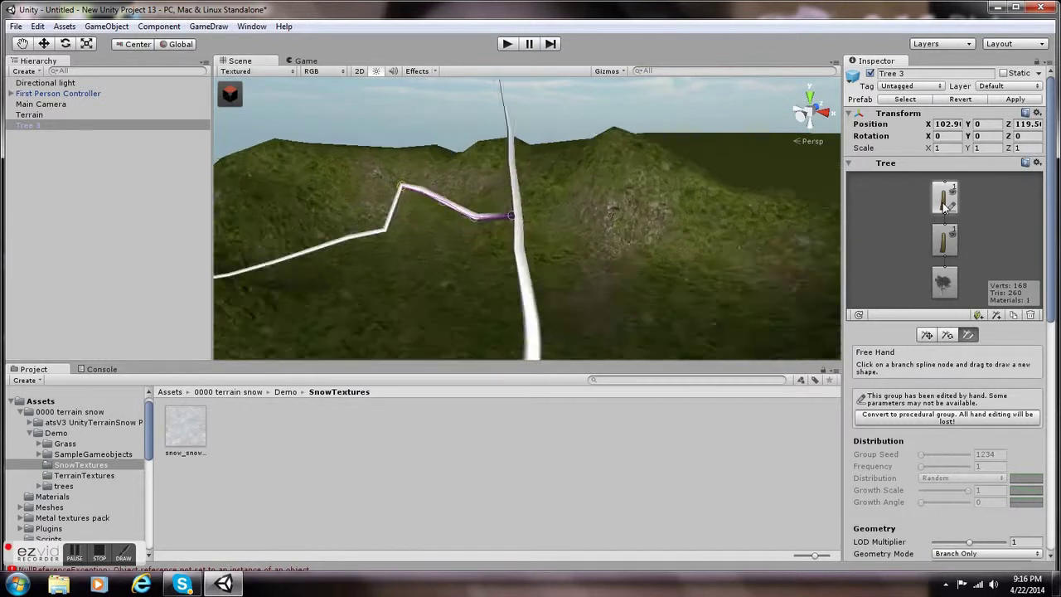
left_click(944, 240)
scroll(641, 261, "down", 4)
left_click(452, 197)
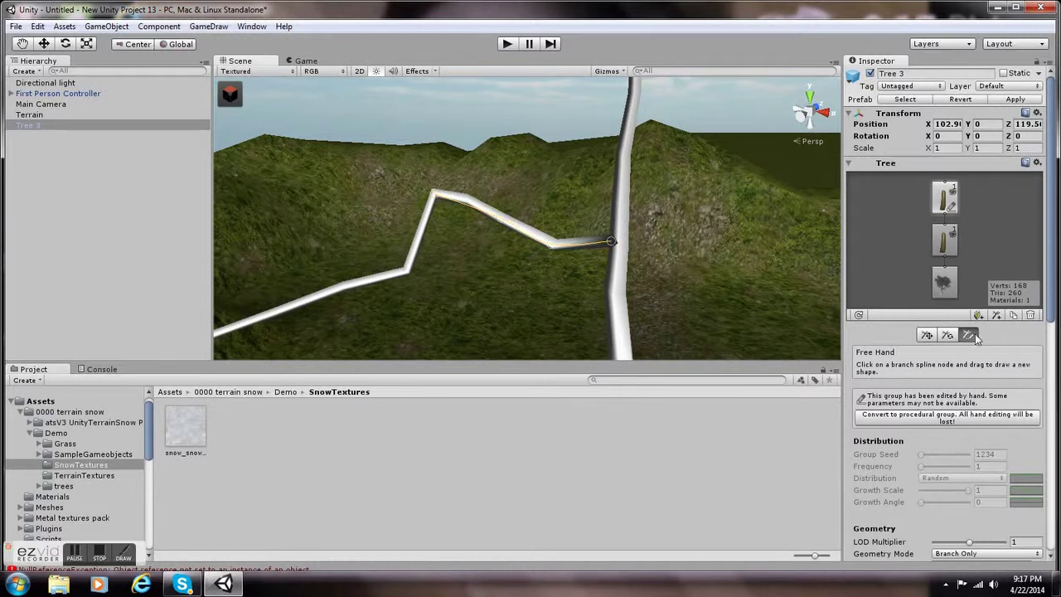
left_click(926, 334)
mouse_move(433, 194)
left_mouse_down()
mouse_move(443, 189)
mouse_move(442, 204)
left_mouse_up()
Move the shortened side branch higher up the trunk with Move Branch.
scroll(549, 262, "down", 8)
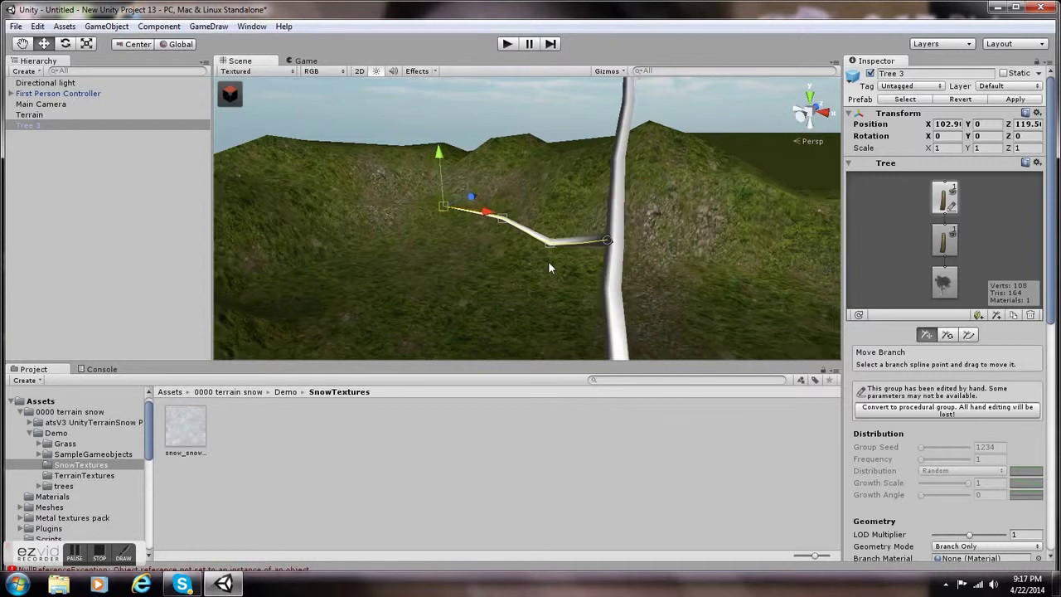
scroll(531, 274, "up", 3)
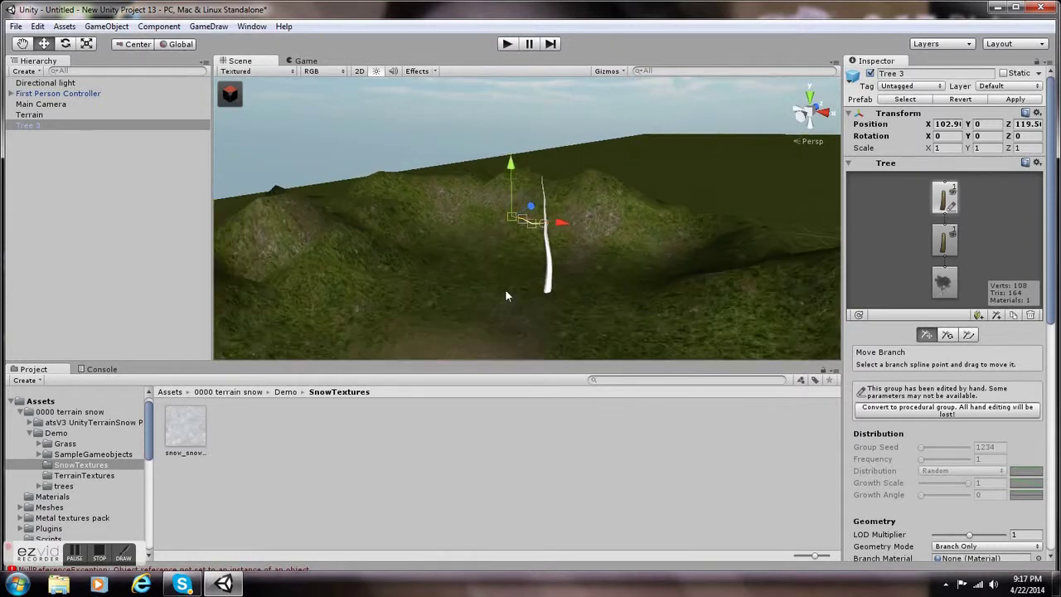
scroll(585, 228, "up", 3)
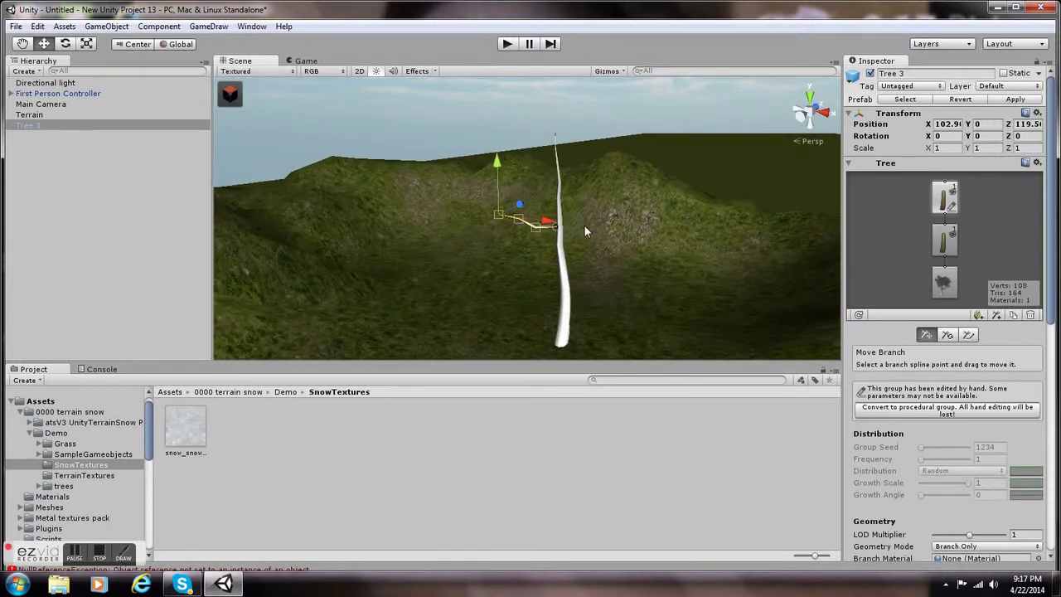
left_click_drag(560, 231, 557, 175)
scroll(765, 260, "down", 1)
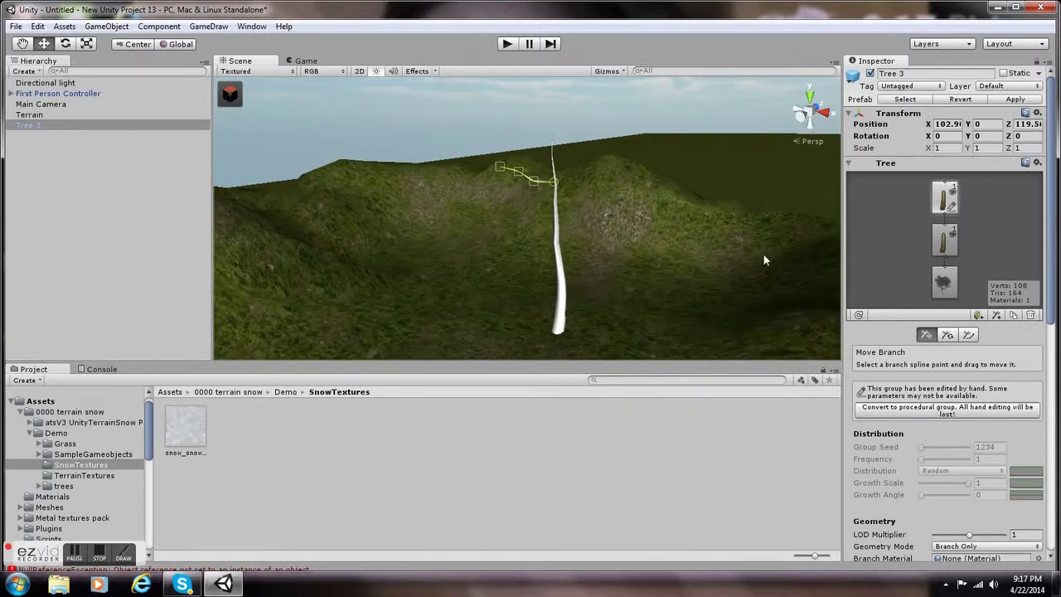
Add a second branch group to the trunk and shape its branch into an arch on the side opposite the first.
left_click(950, 244)
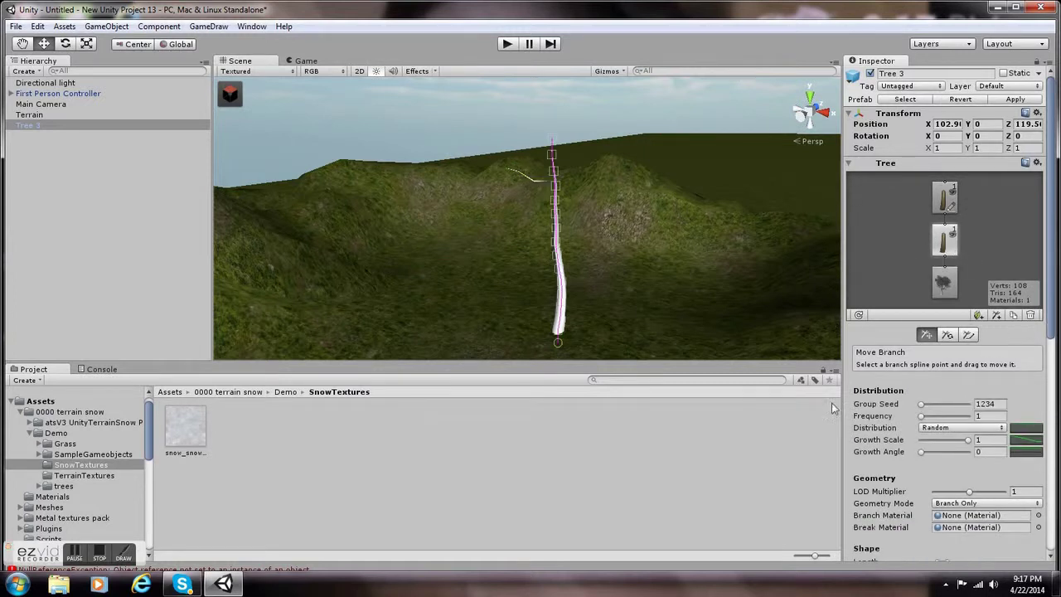
left_click(998, 316)
left_click_drag(570, 315, 604, 206)
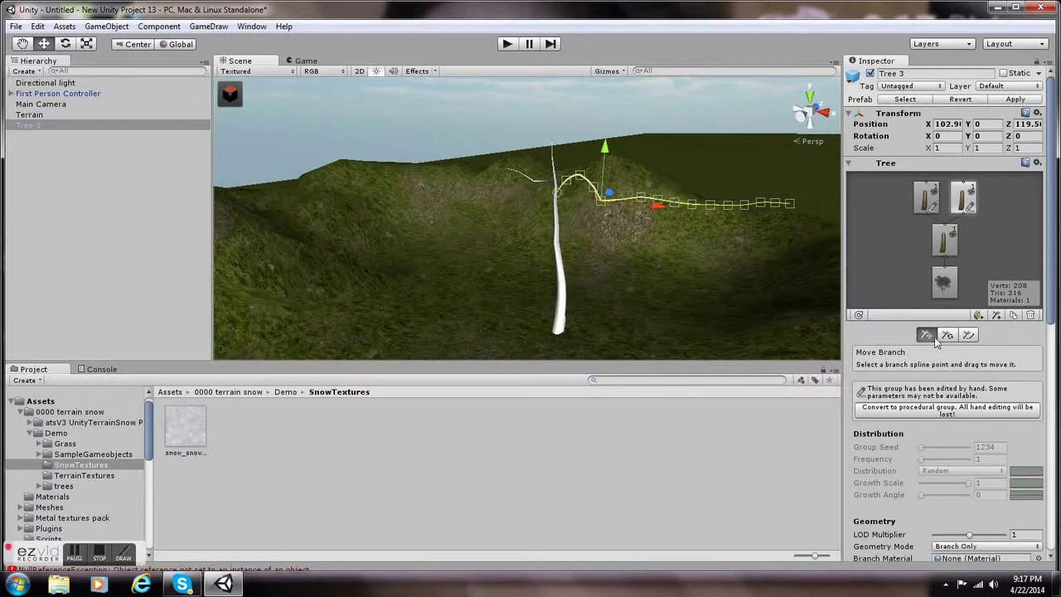
Shorten the second branch to its arched part and redraw its drooping tip with the Free Hand tool.
left_click(968, 334)
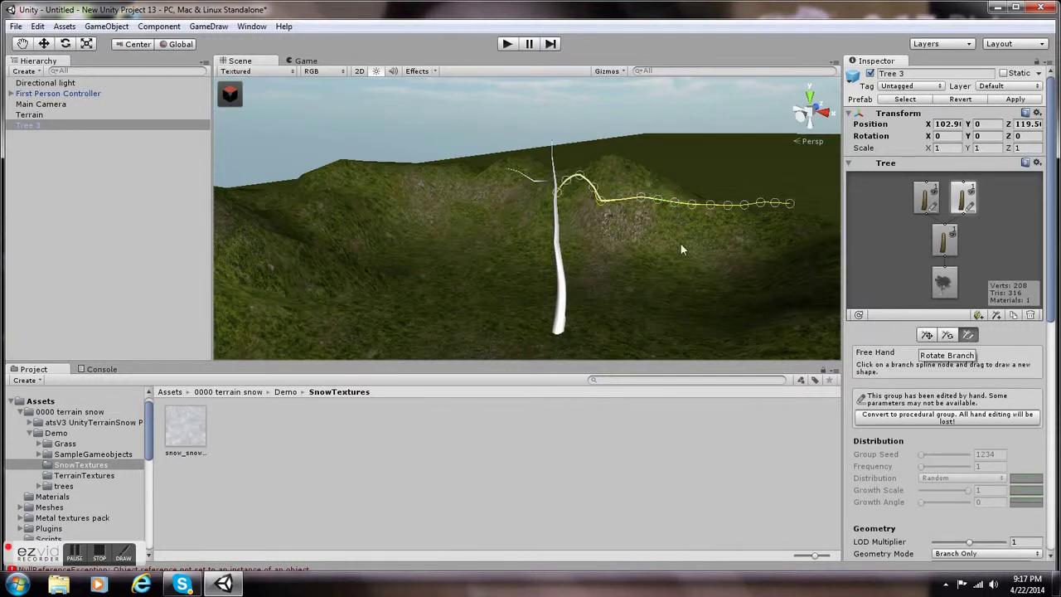
key("ctrl+z")
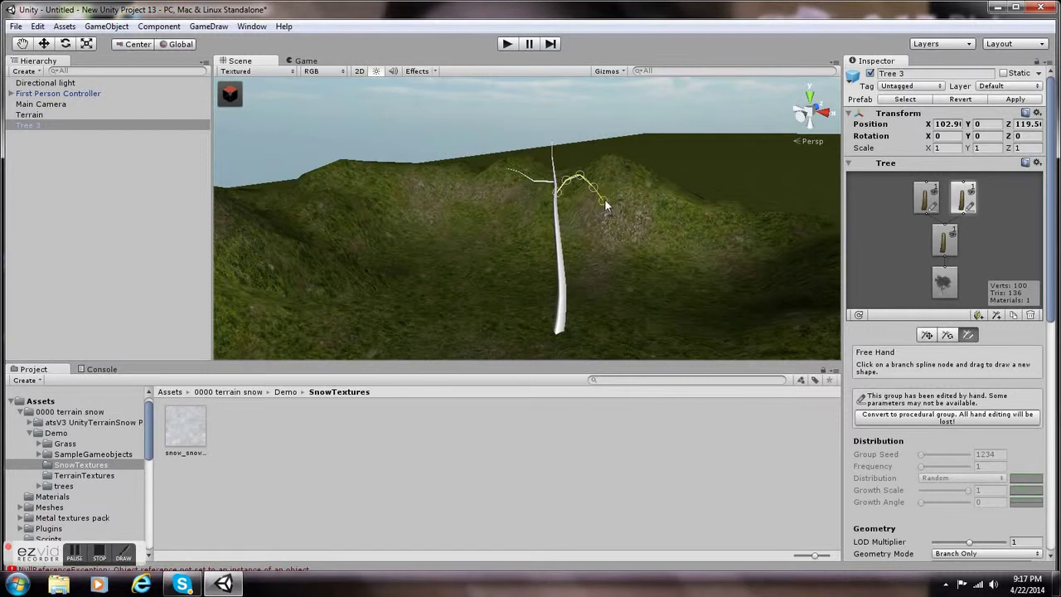
left_click_drag(608, 202, 618, 197)
scroll(525, 166, "up", 4)
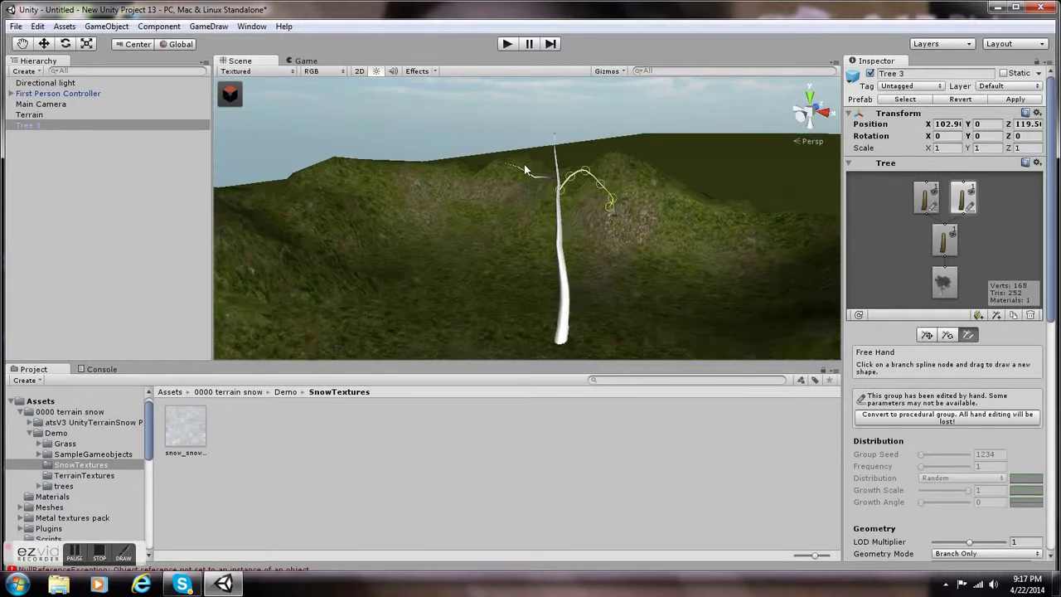
Redraw the outer part of the first side branch with the Free Hand tool.
left_click(535, 169)
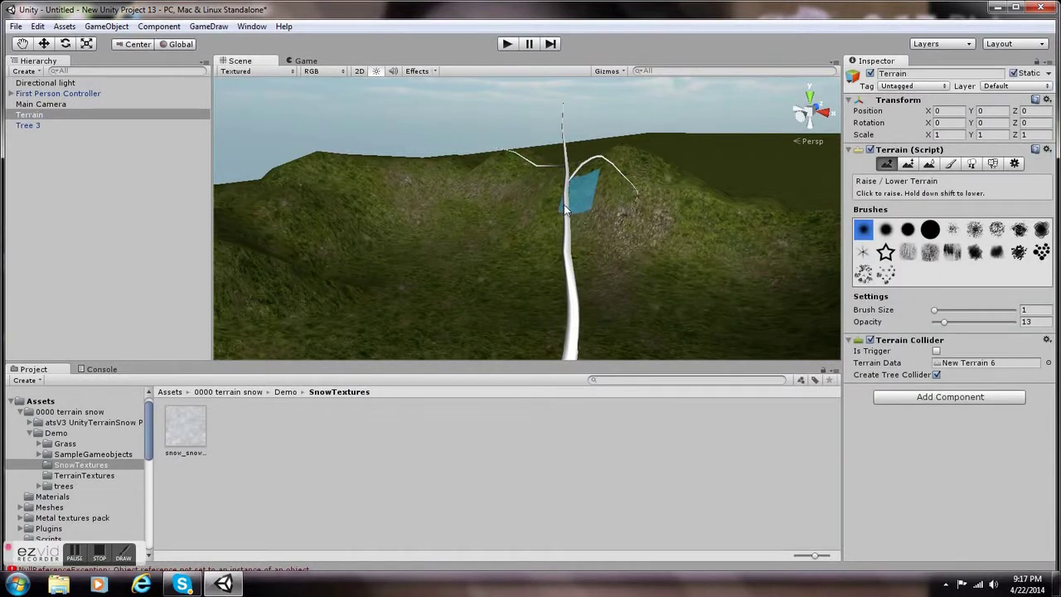
left_click(36, 125)
left_click(532, 163)
left_click(32, 127)
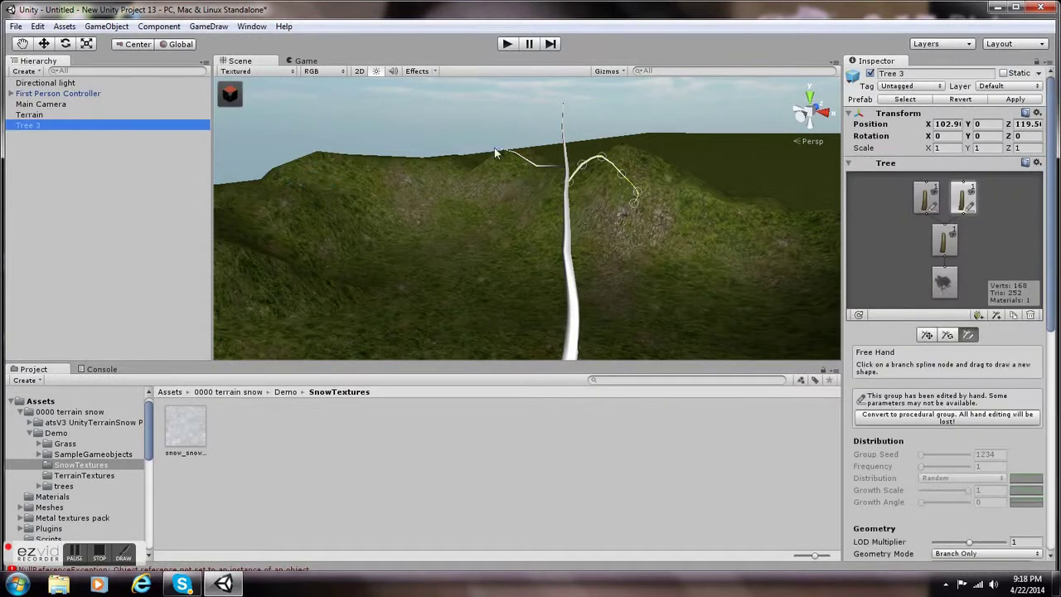
left_click(930, 203)
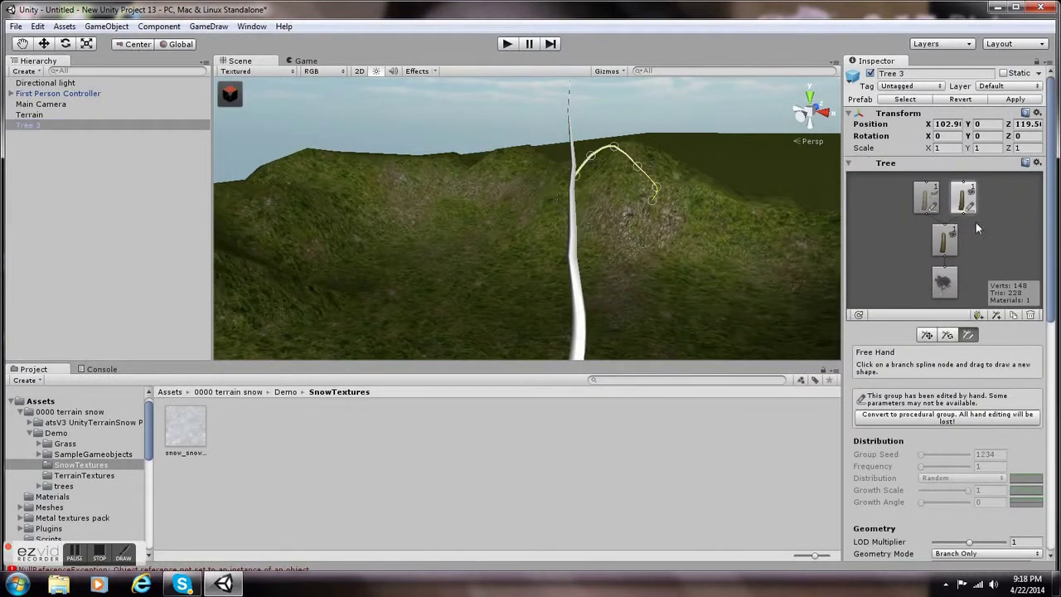
left_click(931, 203)
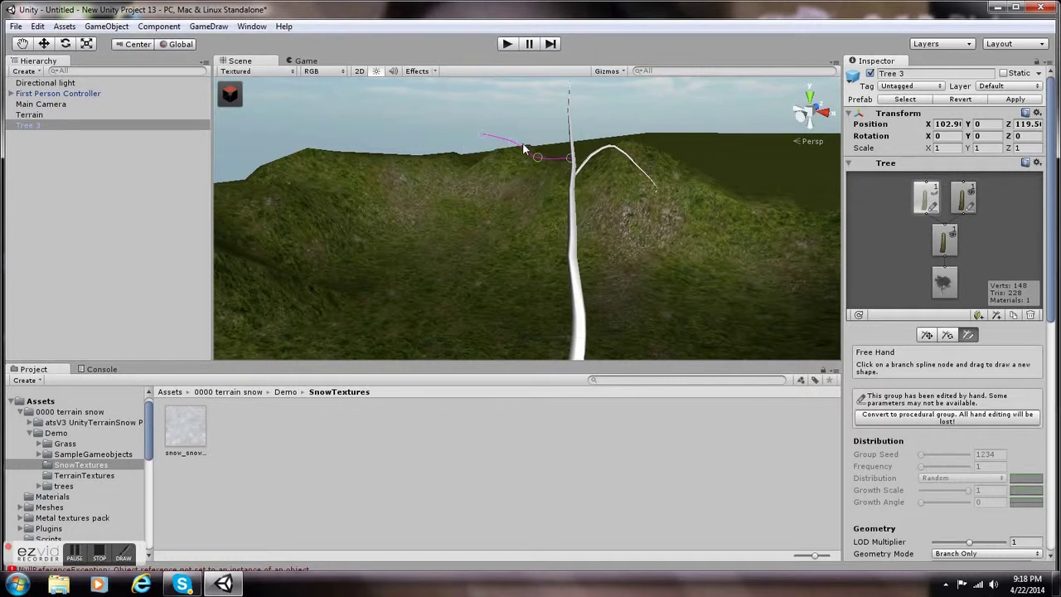
left_click_drag(534, 156, 512, 144)
Add a branch group to the first side branch and place its twig at the bend, hanging downward, with Move Branch.
left_click(927, 335)
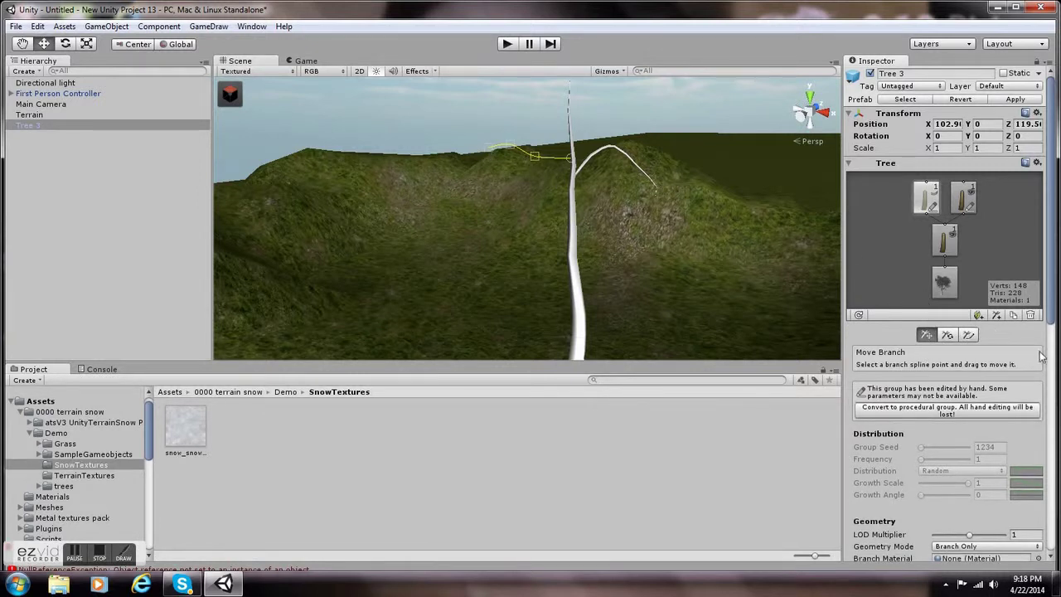
left_click(998, 316)
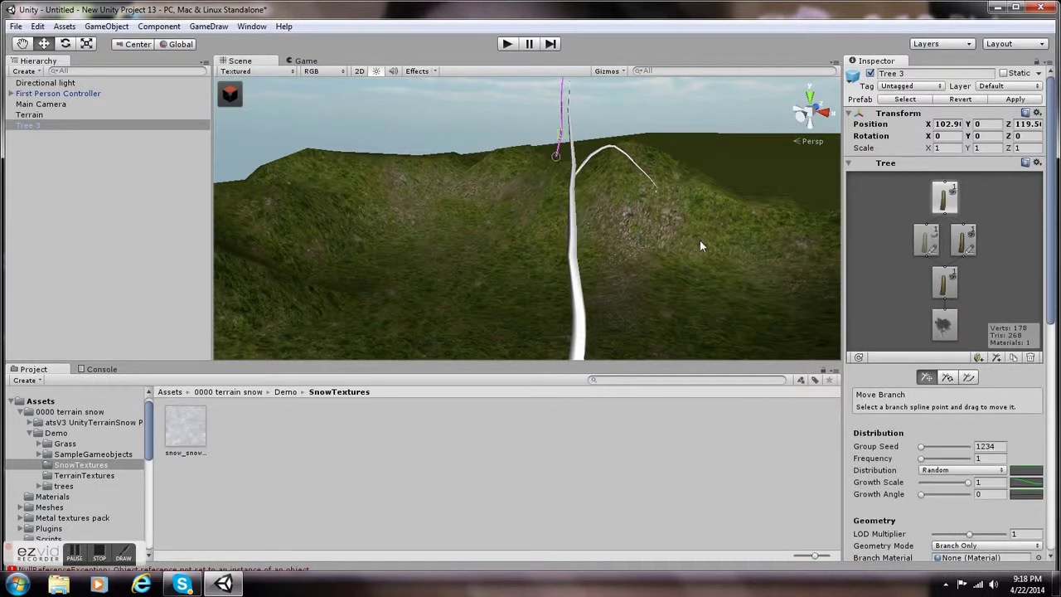
left_click_drag(555, 153, 540, 158)
left_click(509, 252)
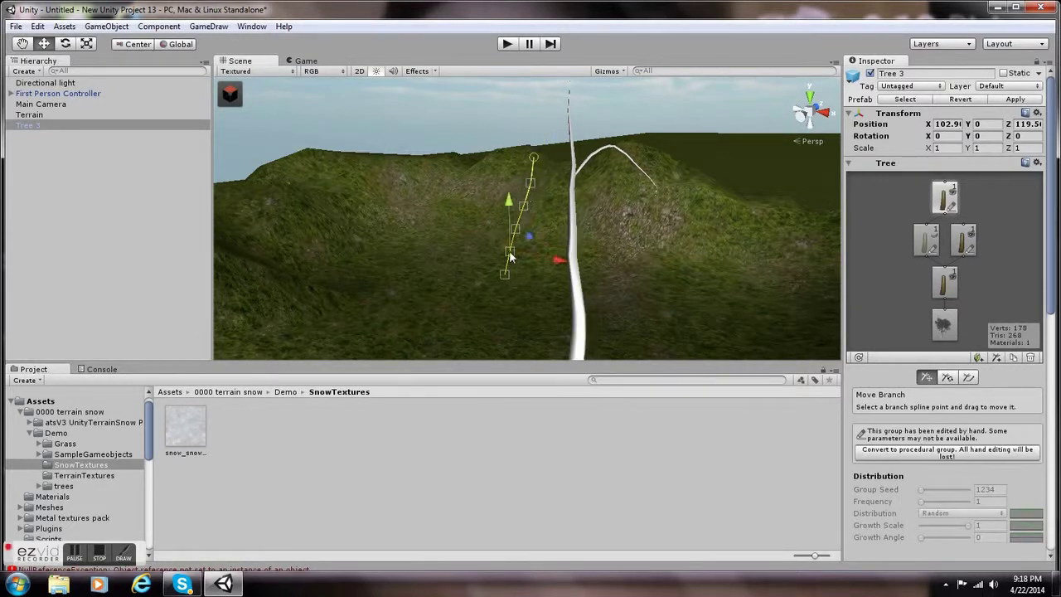
Turn the visibility of the hidden first side branch group back on.
left_click(920, 248)
scroll(516, 210, "down", 1)
scroll(516, 210, "up", 2)
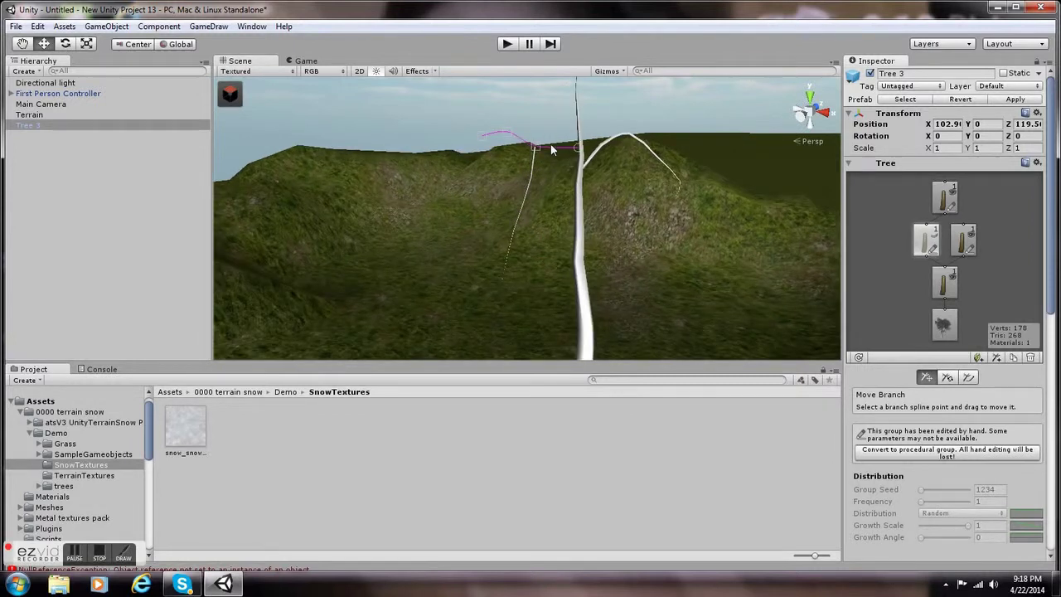
left_click(946, 199)
double_click(925, 239)
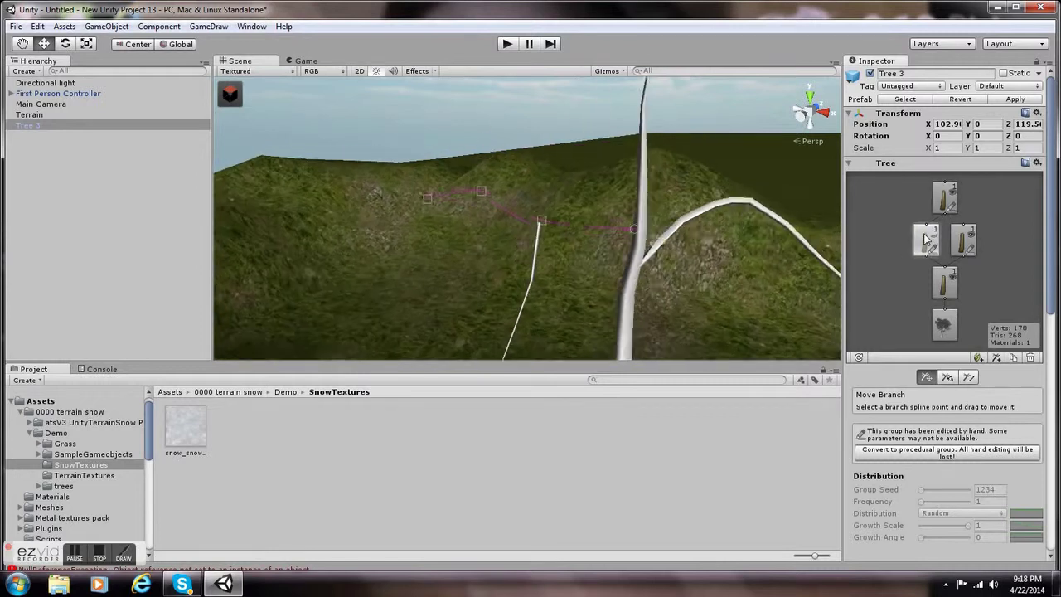
double_click(930, 250)
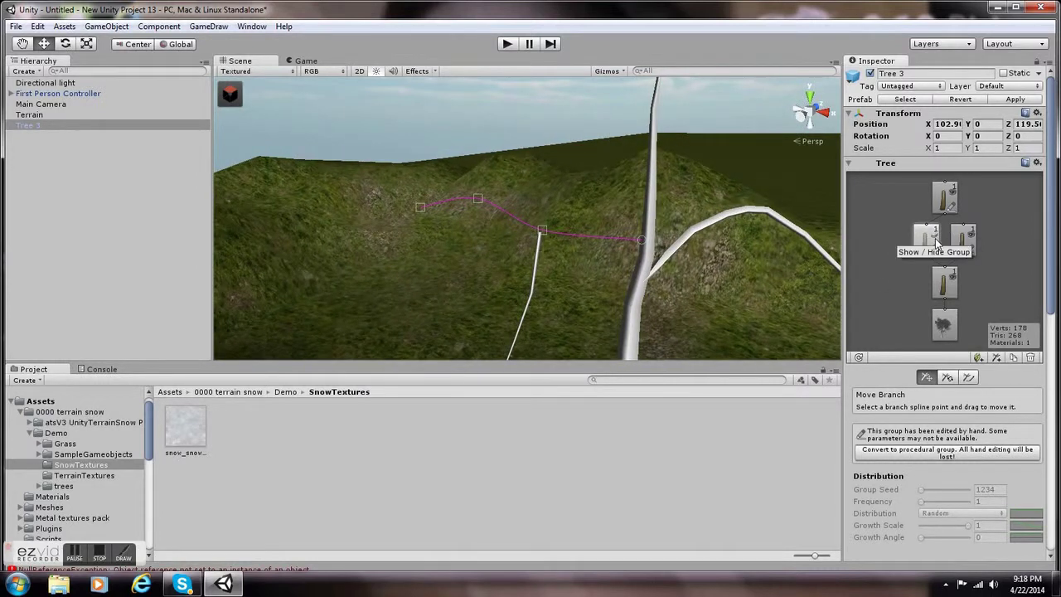
left_click(935, 238)
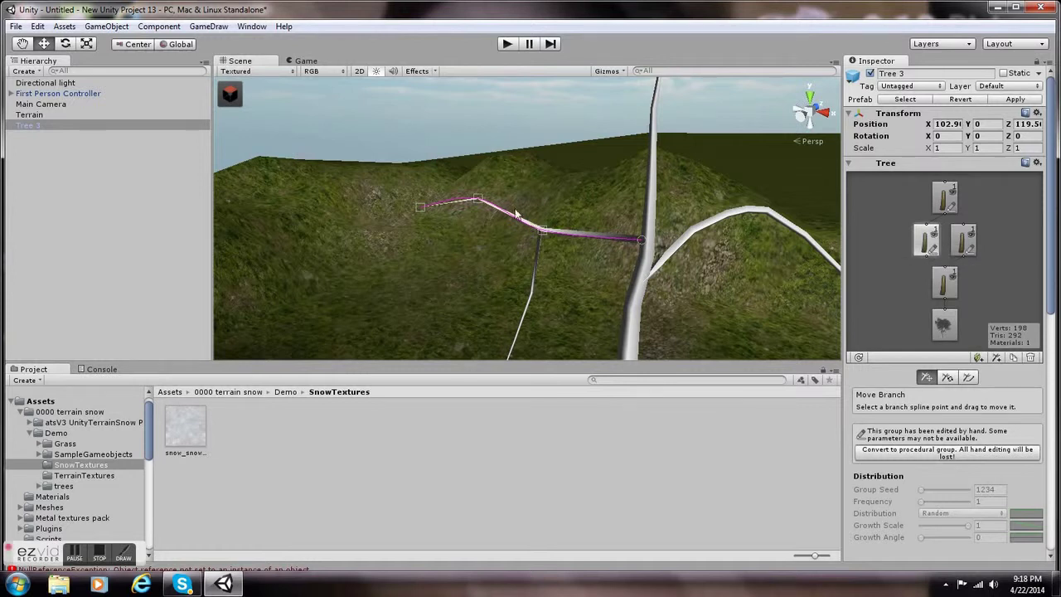
Bend the hanging twig outward beside the first side branch with Move Branch and cut it to a short hook with Free Hand.
scroll(521, 255, "down", 3)
scroll(522, 257, "down", 2)
left_click(530, 252)
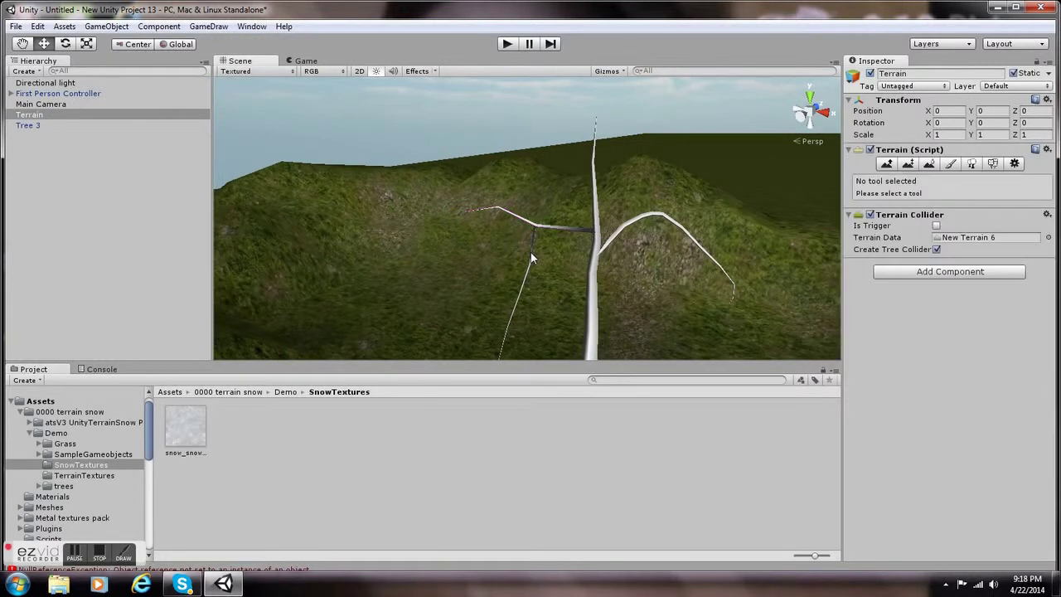
left_click(532, 253)
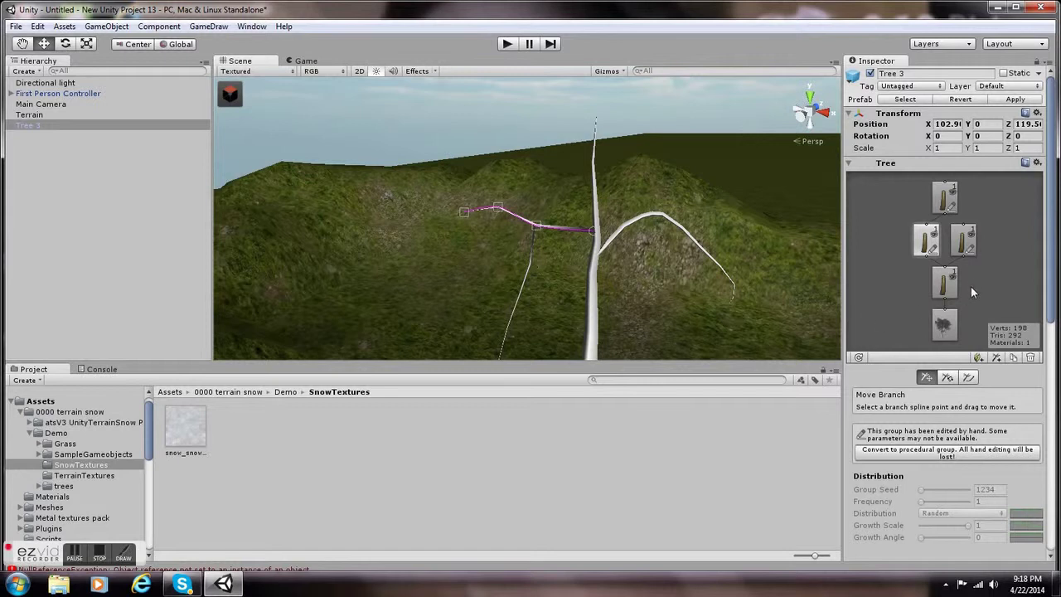
left_click(942, 202)
left_click_drag(524, 276, 523, 241)
left_click_drag(520, 297, 505, 232)
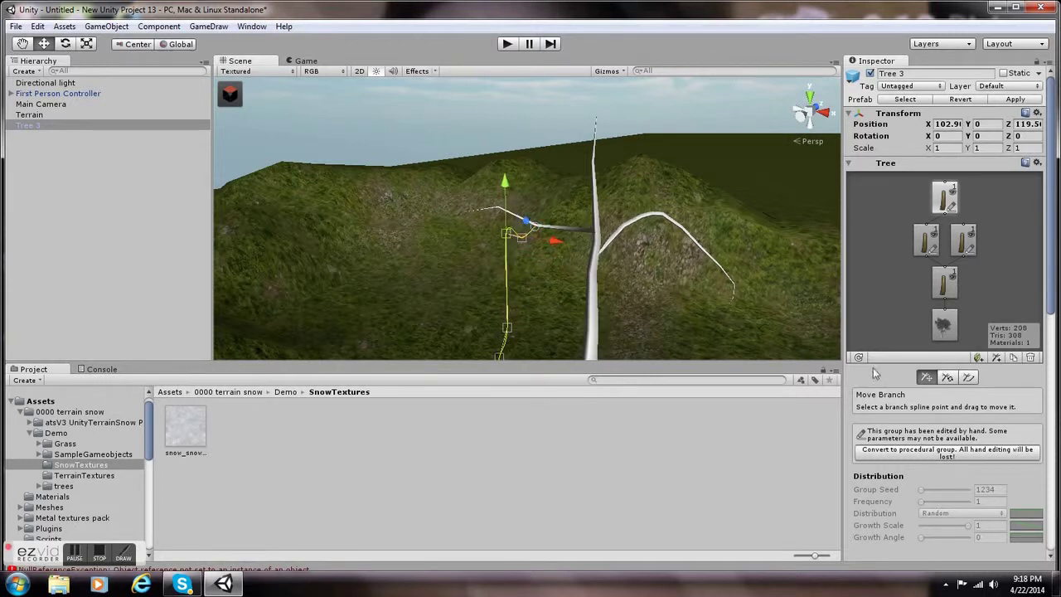
left_click(969, 378)
left_click(508, 234)
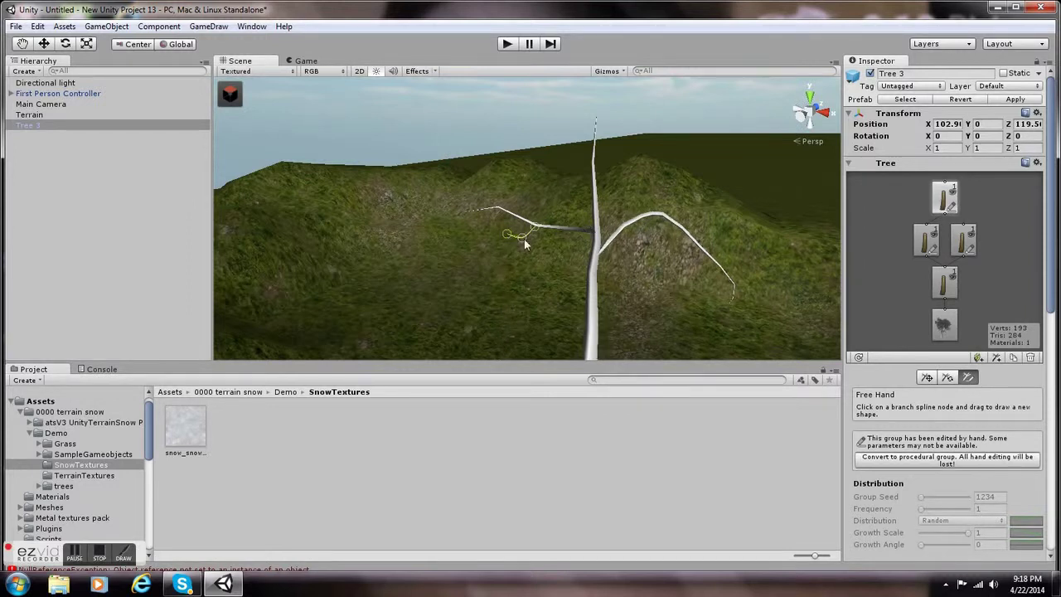
Add a leaf group to the first side branch.
left_click(719, 174)
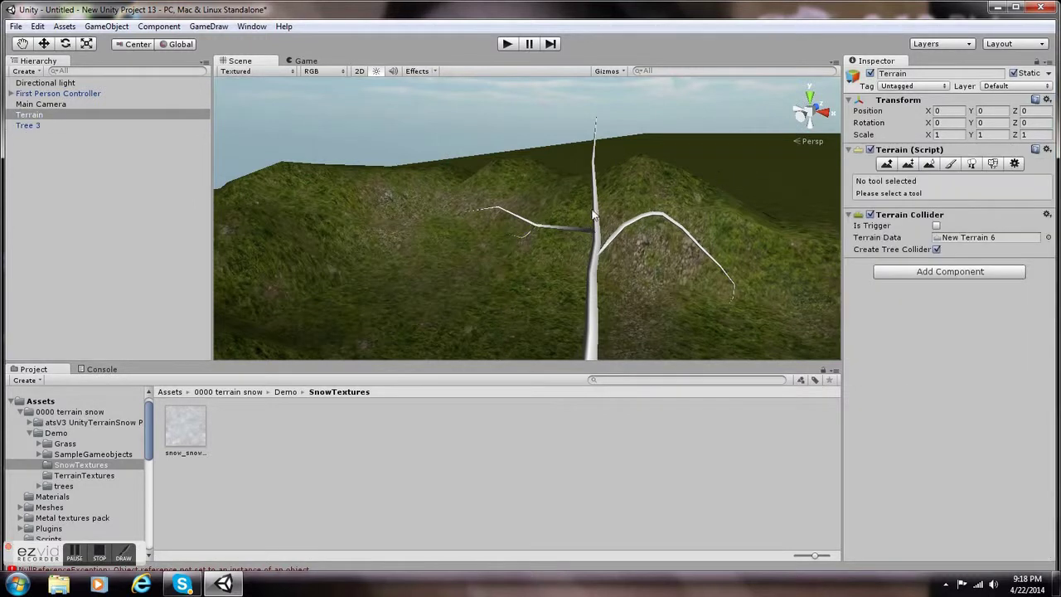
left_click(567, 227)
left_click(935, 236)
key("ctrl+z")
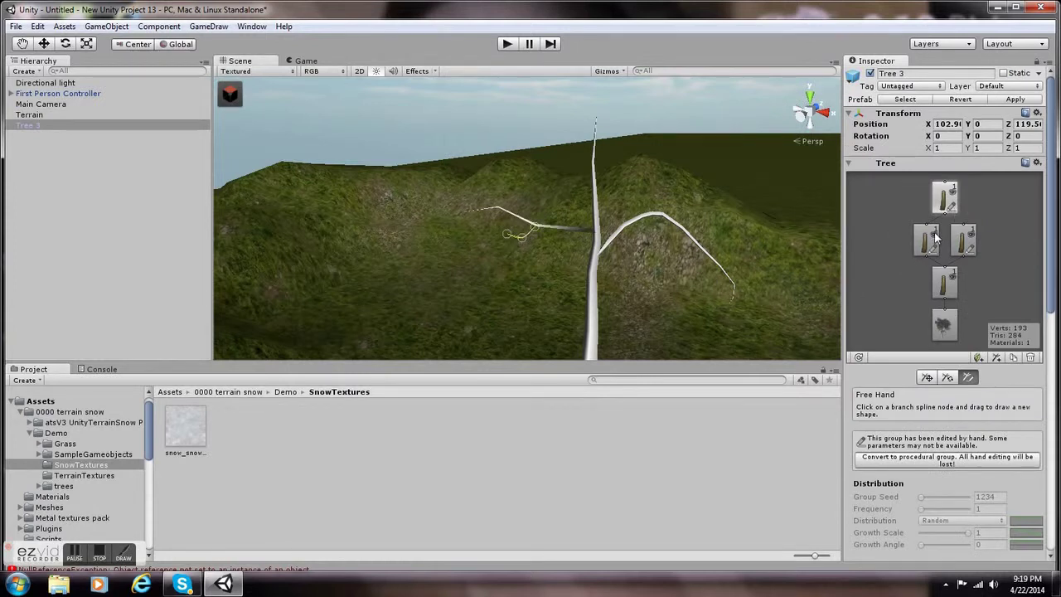
left_click(926, 241)
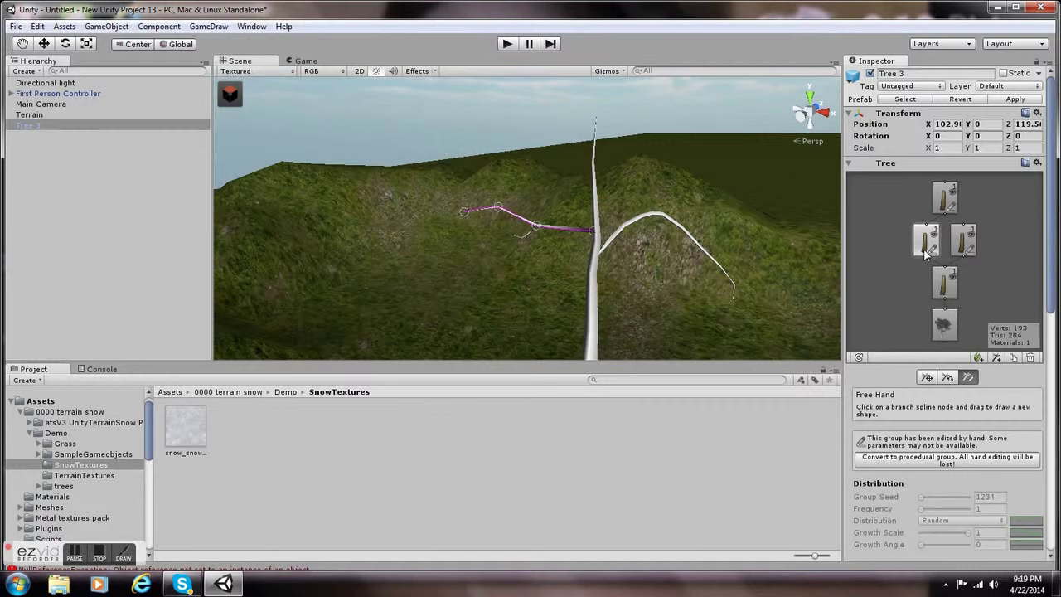
left_click(979, 357)
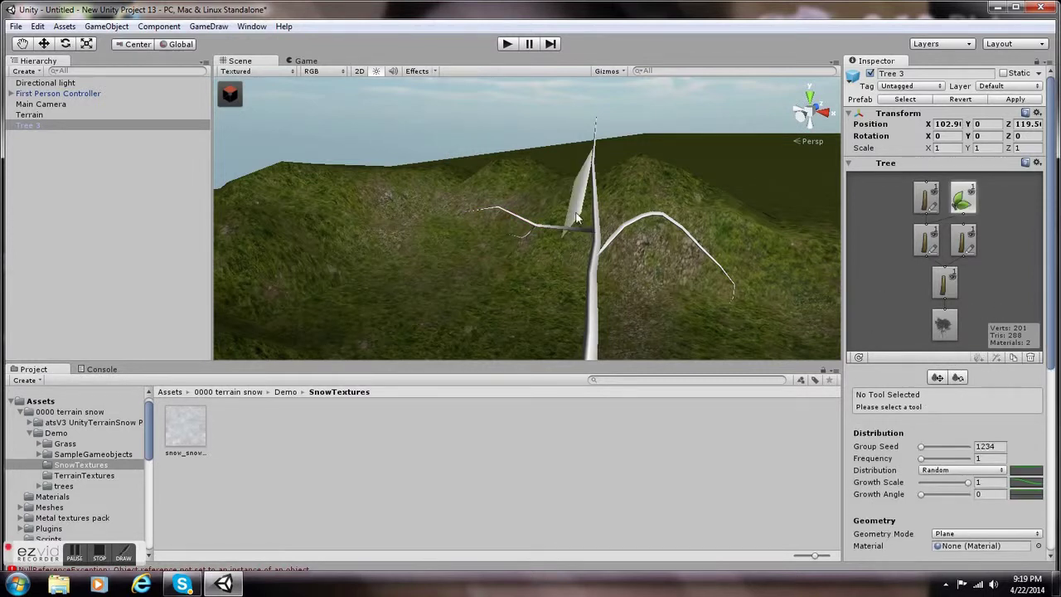
left_click(551, 210)
left_click(572, 220)
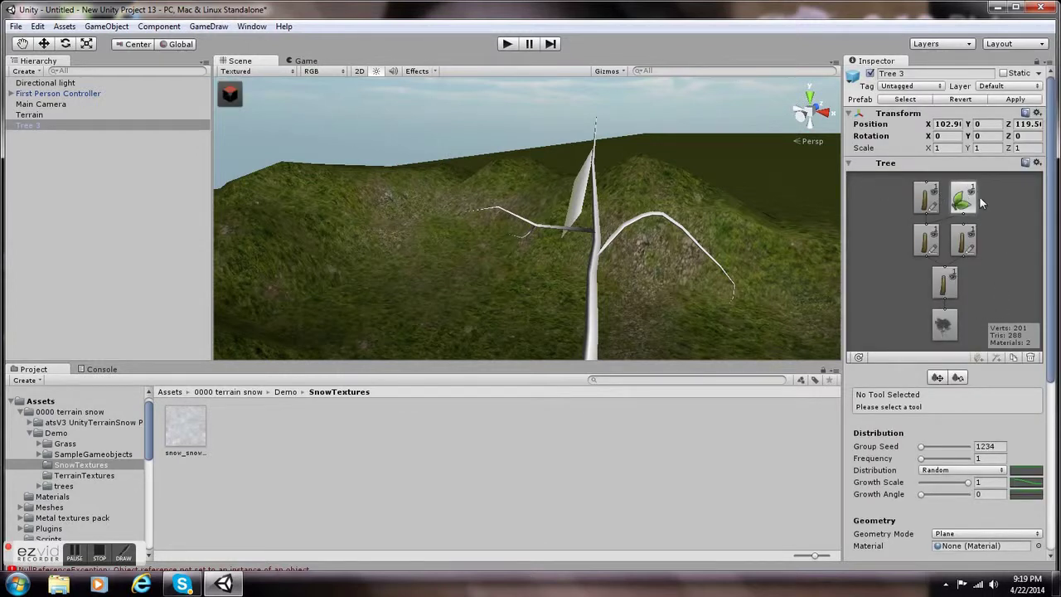
Try moving the leaf toward the side branch's tip with Move Leaf and convert the leaf group back to procedural.
scroll(588, 273, "up", 8)
scroll(562, 253, "down", 3)
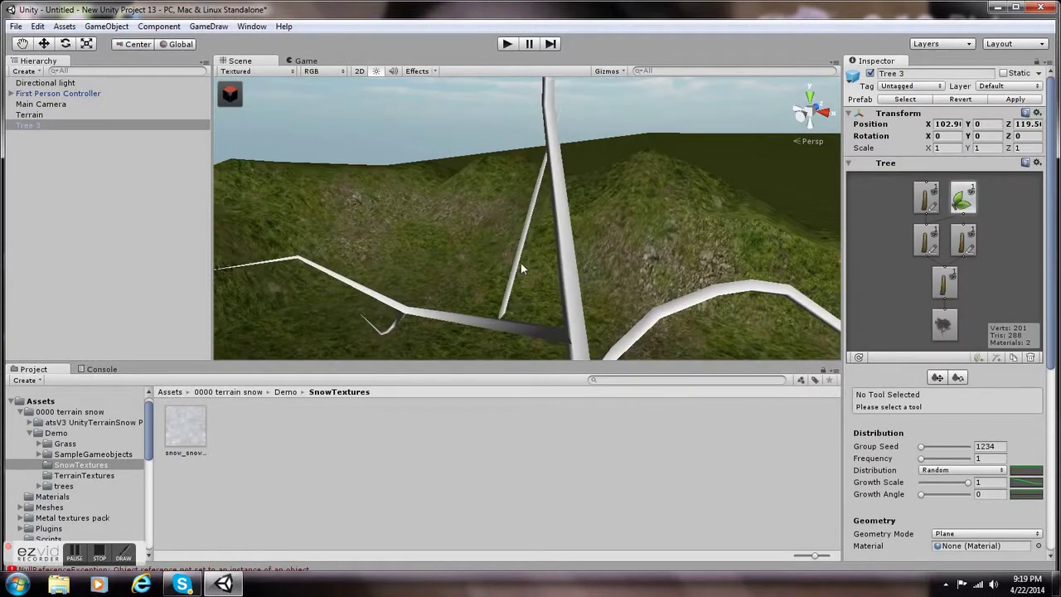
left_click(492, 262)
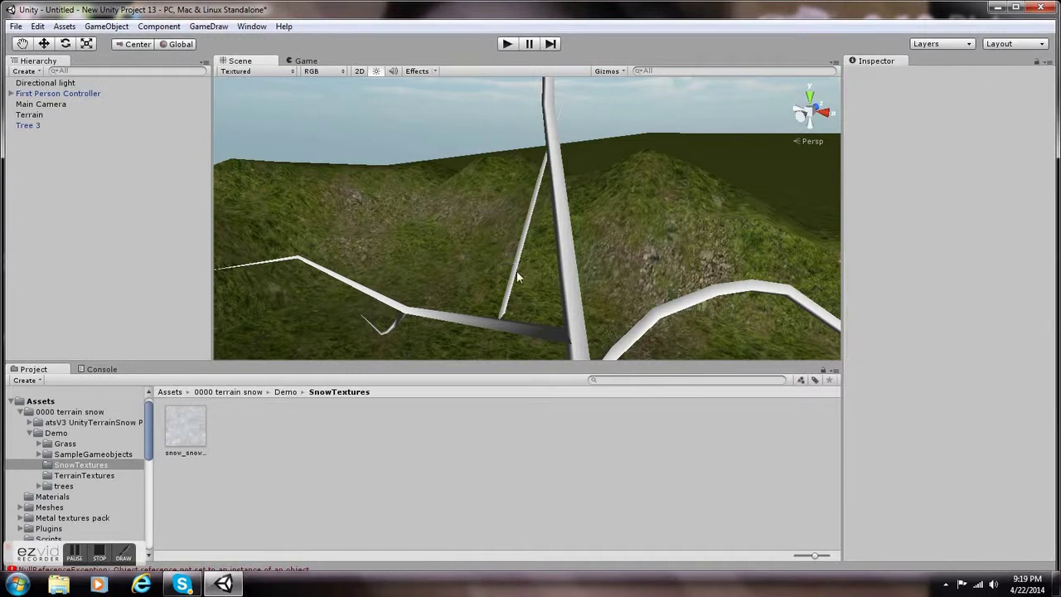
left_click(515, 276)
key("f")
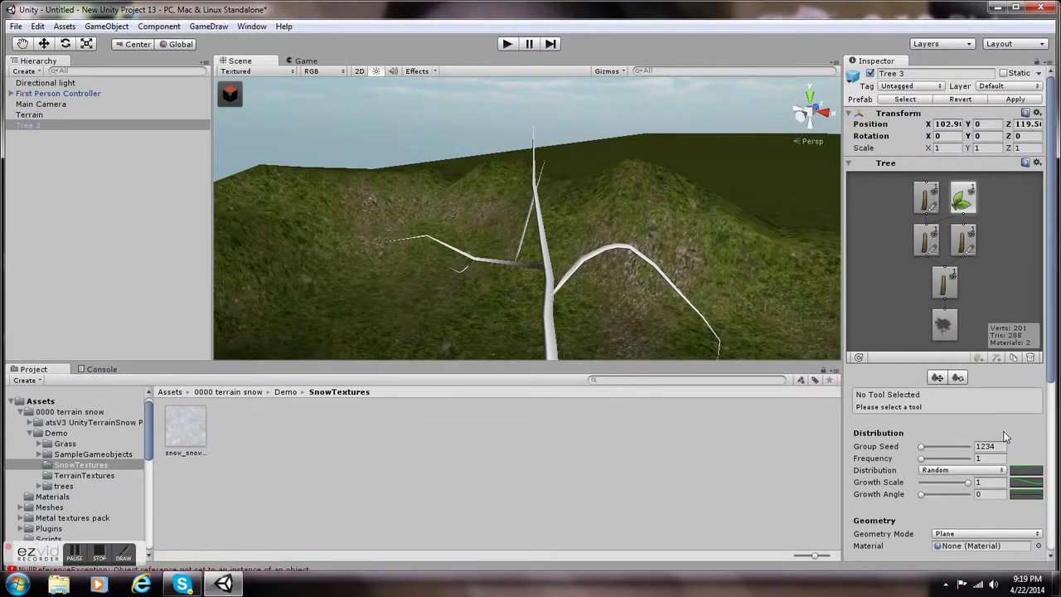
left_click(937, 377)
left_click_drag(529, 224, 417, 251)
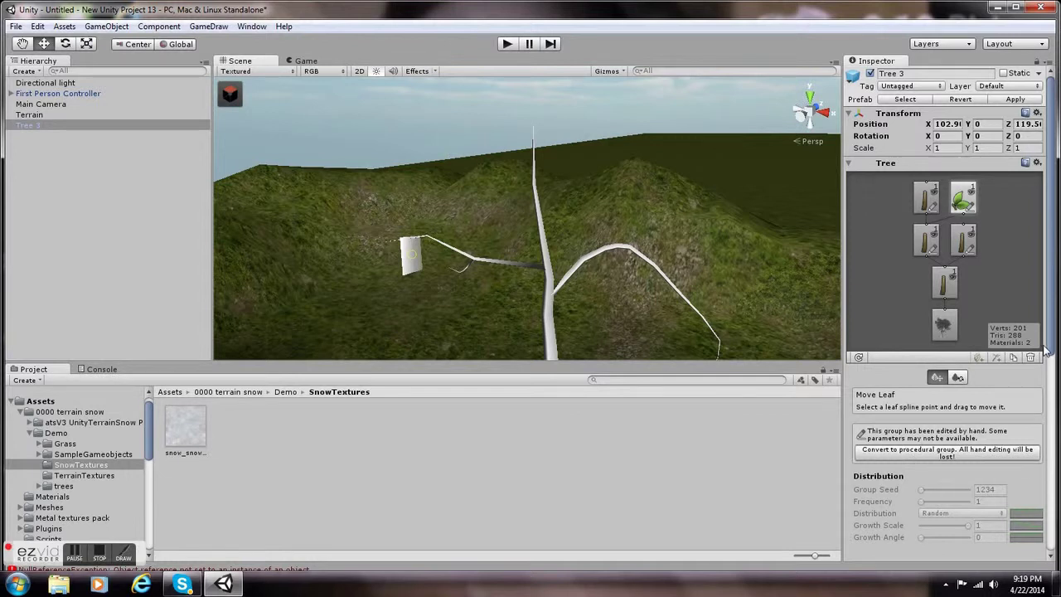
left_click(975, 452)
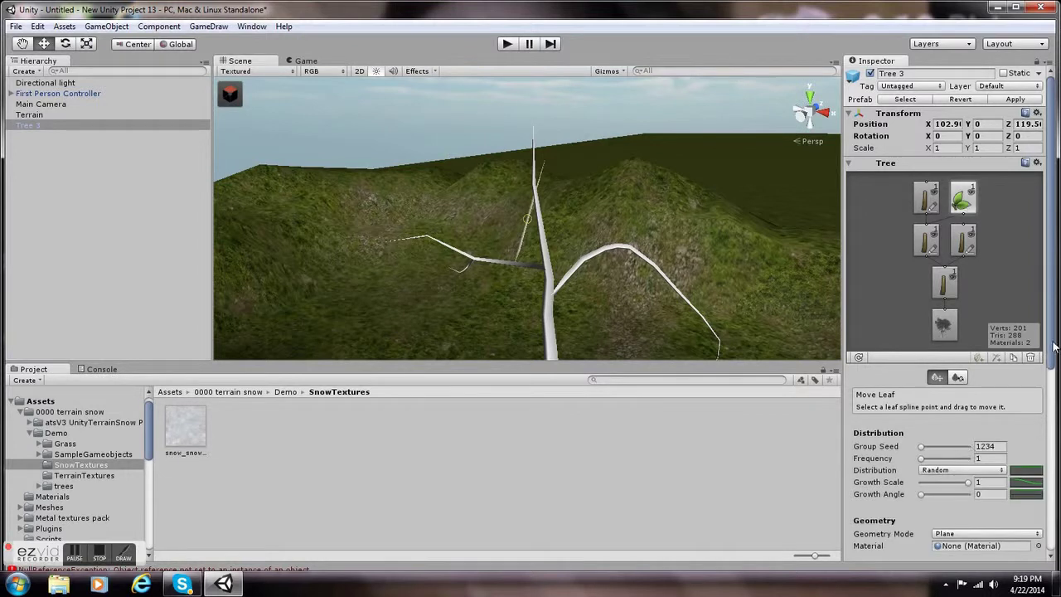
Set the leaf group's frequency to 47 and its group seed to 170248.
mouse_move(922, 447)
left_mouse_down()
mouse_move(952, 454)
mouse_move(930, 454)
left_mouse_up()
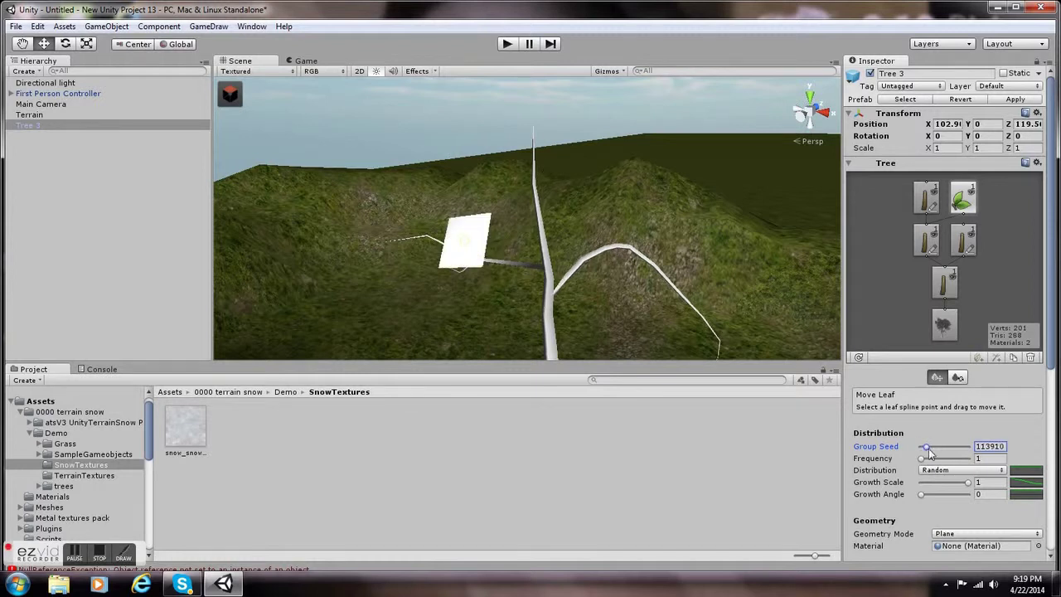
scroll(991, 507, "down", 3)
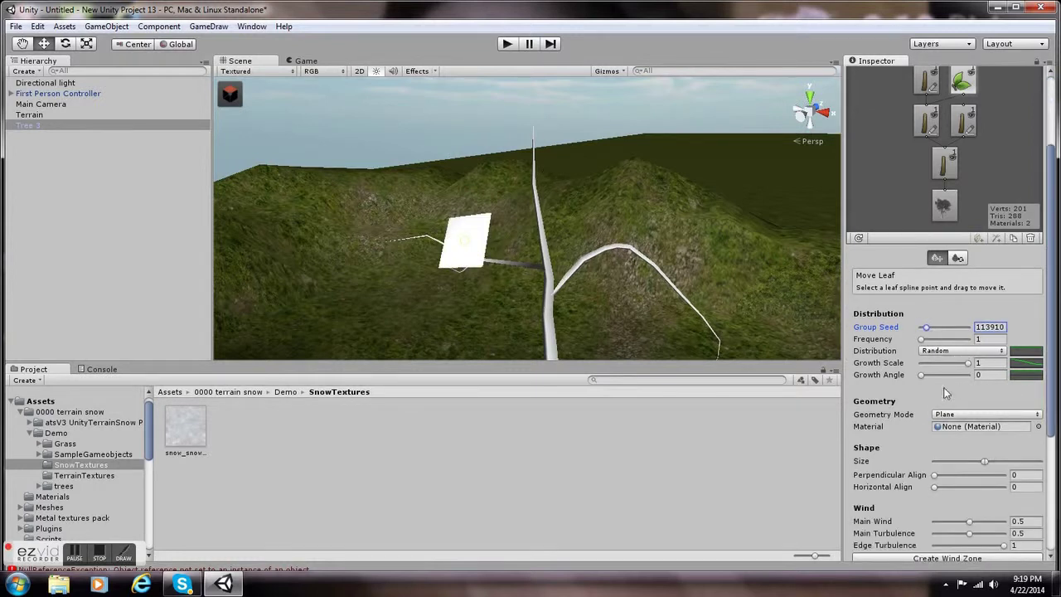
left_click_drag(926, 341, 973, 366)
left_click(968, 369)
mouse_move(927, 327)
left_mouse_down()
mouse_move(958, 330)
mouse_move(931, 336)
left_mouse_up()
Widen the leaf size range so it runs from the minimum to about the middle of the scale.
scroll(912, 396, "down", 2)
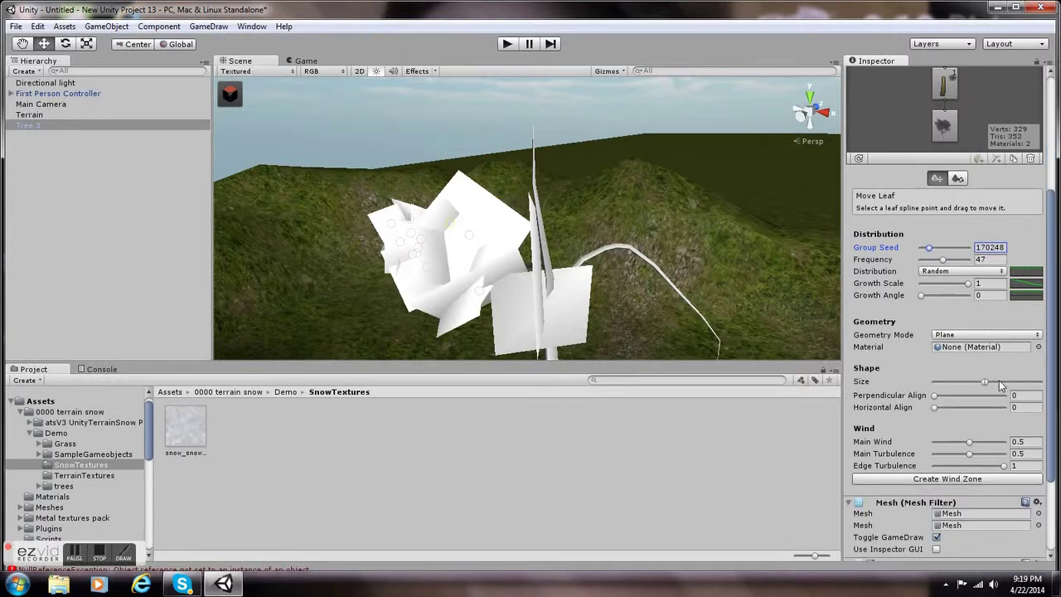
left_click_drag(985, 384, 943, 385)
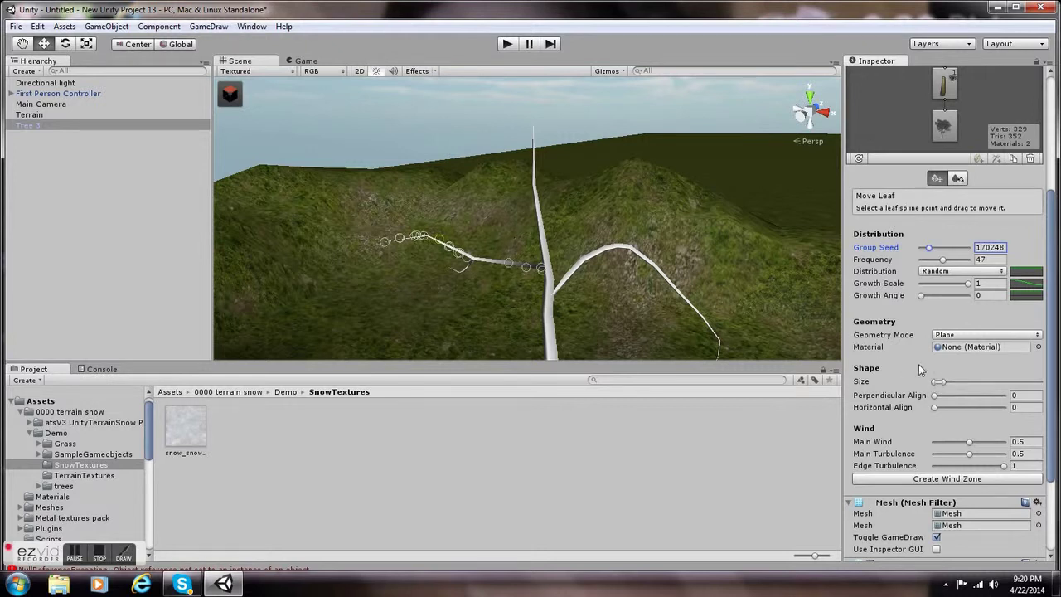
left_click_drag(943, 383, 987, 384)
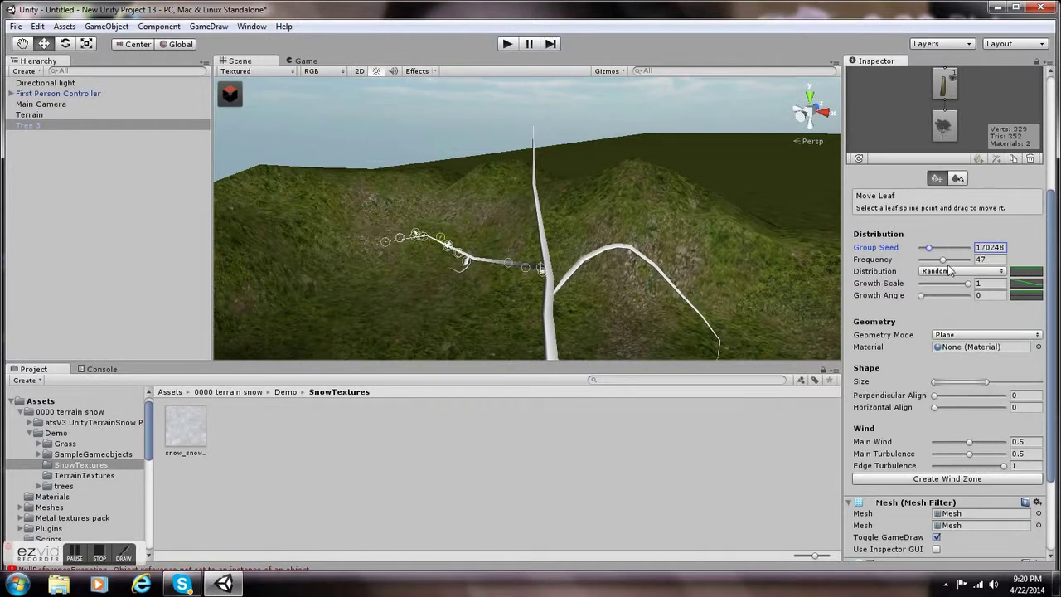
Set the leaf group's frequency to 100 and its group seed to 282924.
left_click_drag(945, 263, 1016, 270)
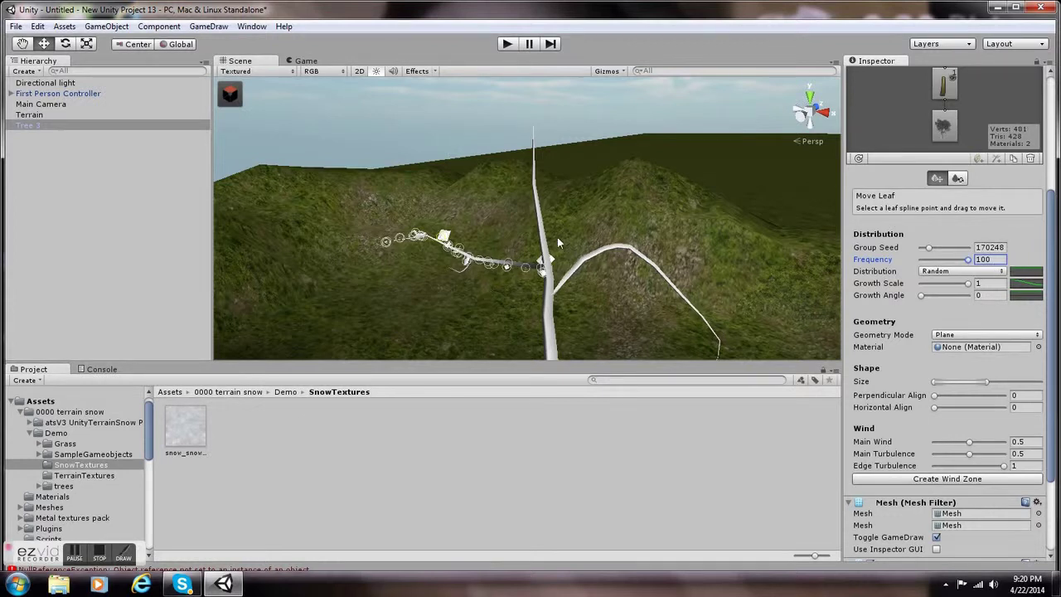
left_click_drag(926, 245, 935, 248)
scroll(644, 305, "up", 4)
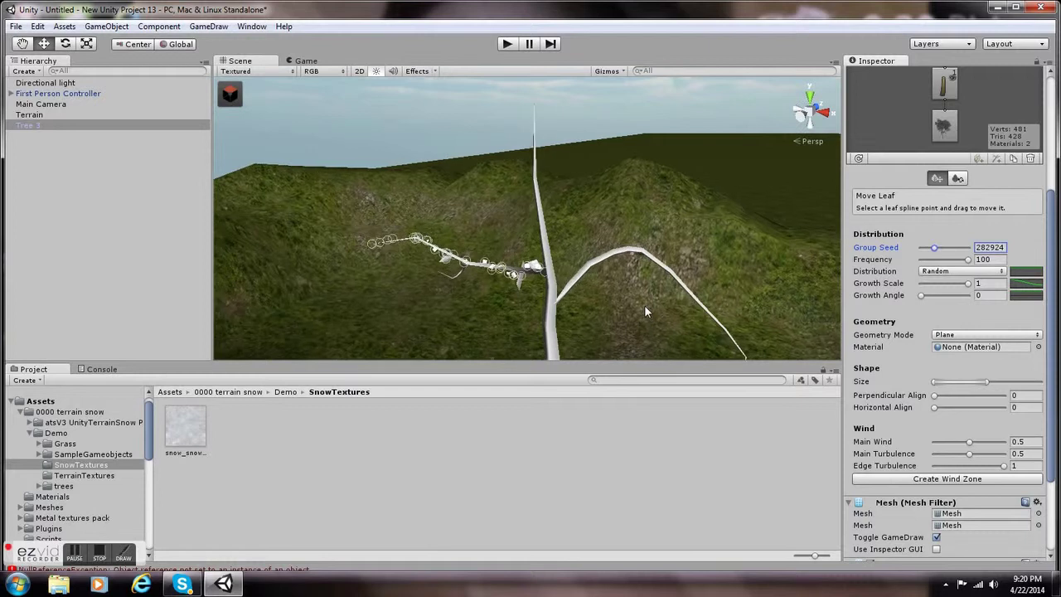
scroll(779, 304, "down", 2)
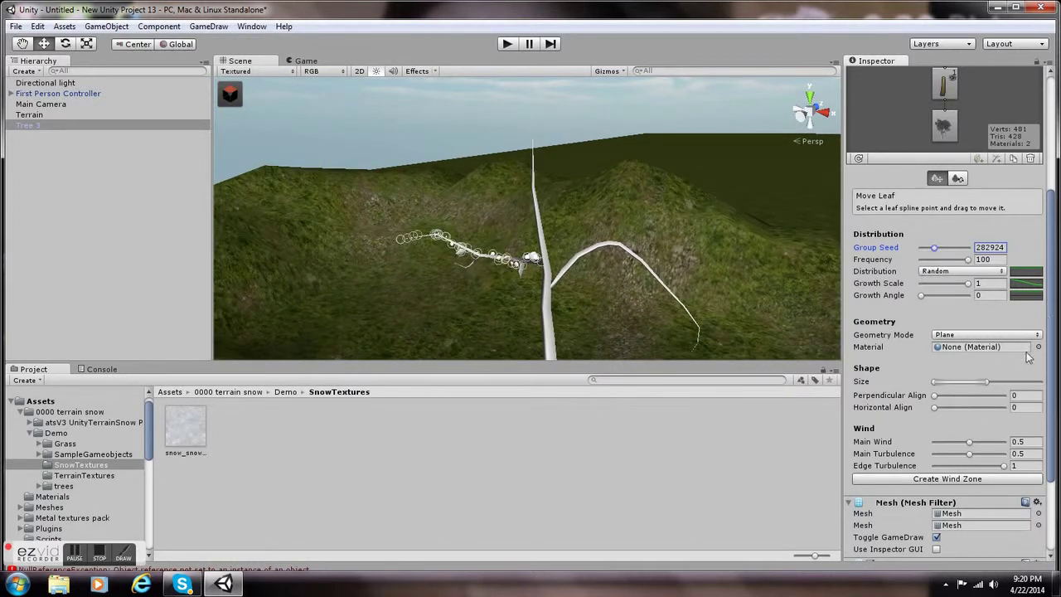
scroll(640, 284, "down", 5)
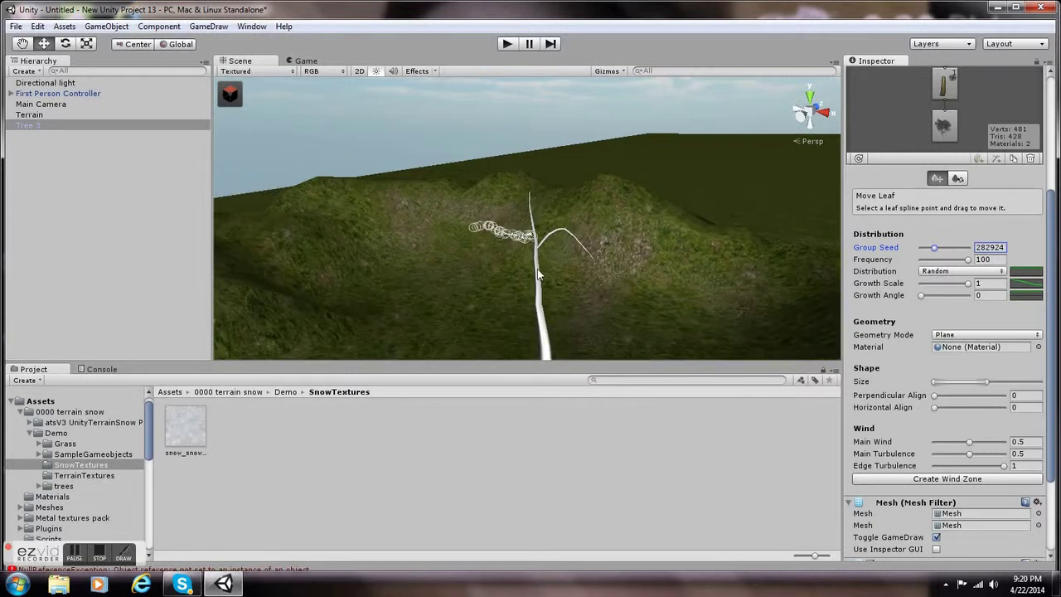
scroll(520, 260, "up", 6)
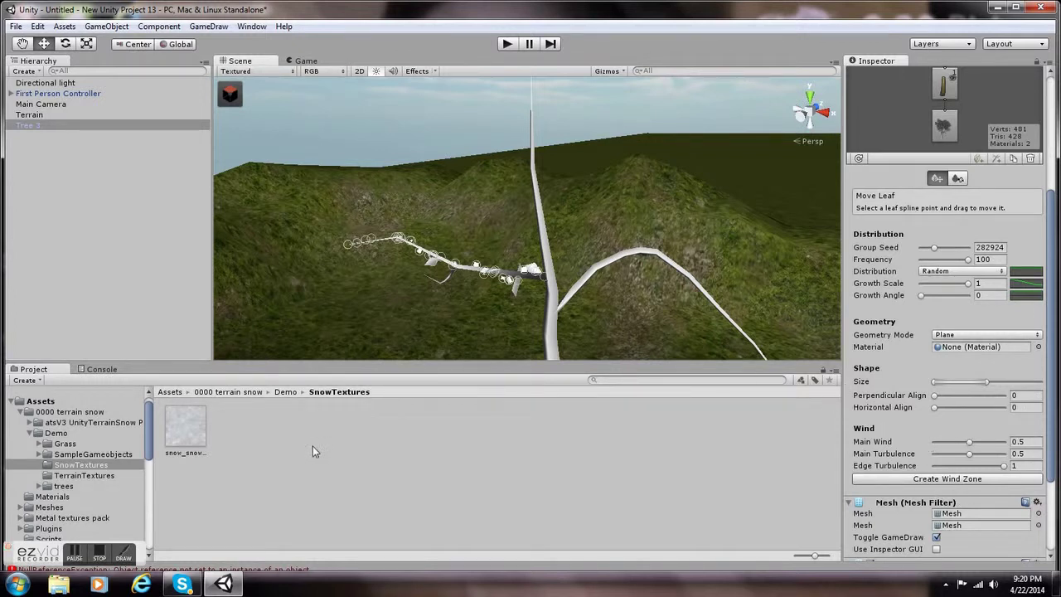
Add a GUITexture component to the tree object.
scroll(989, 340, "up", 5)
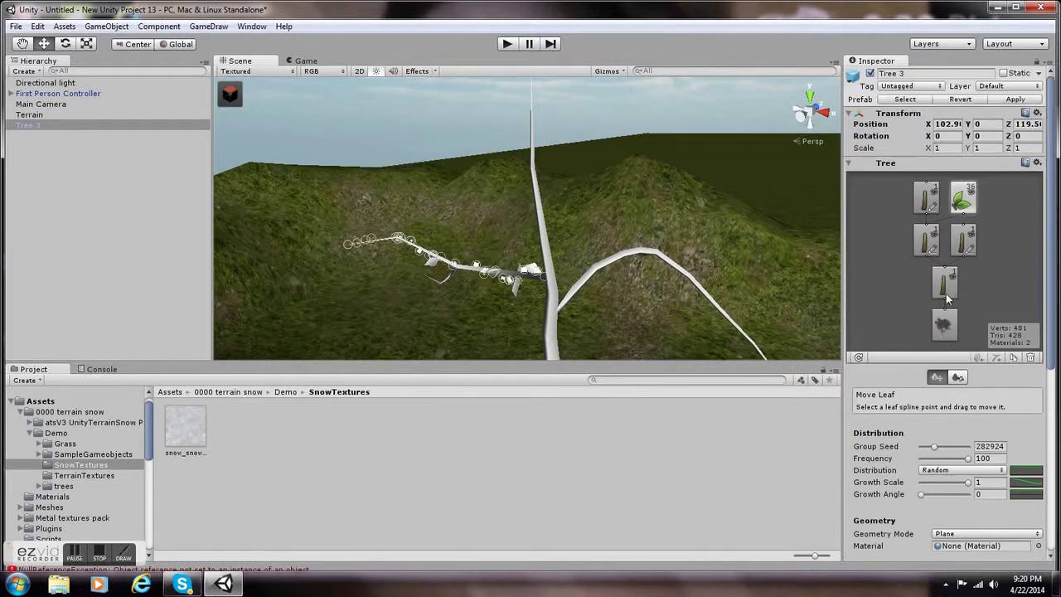
scroll(951, 298, "down", 2)
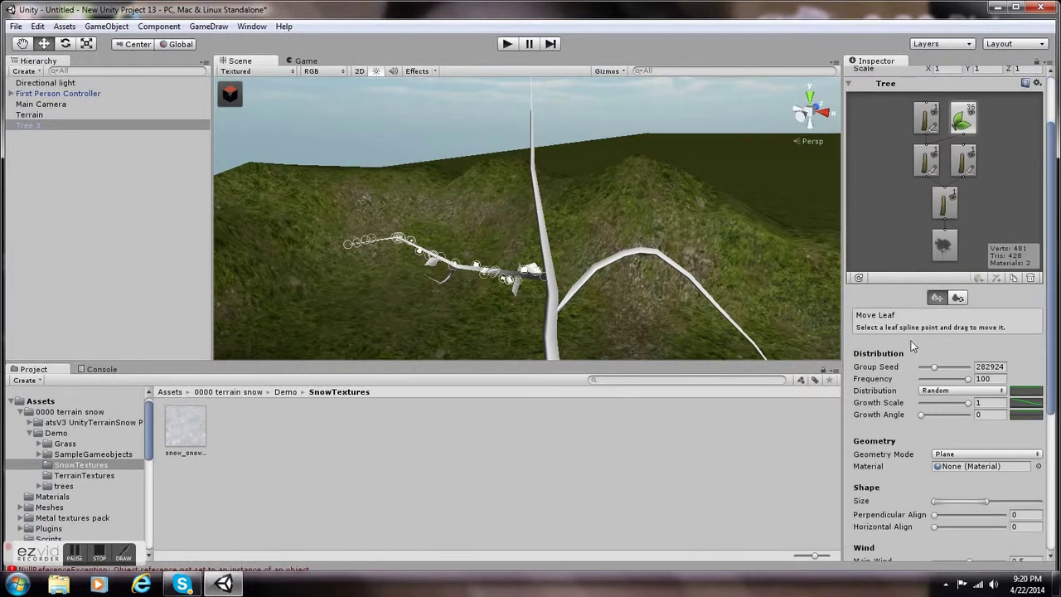
scroll(984, 359, "down", 6)
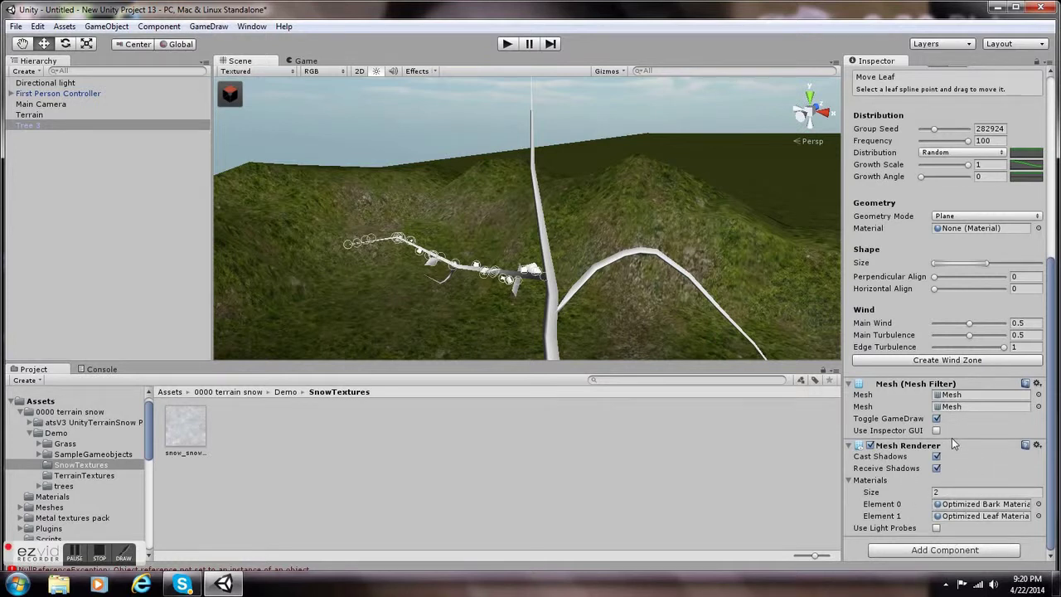
left_click(918, 554)
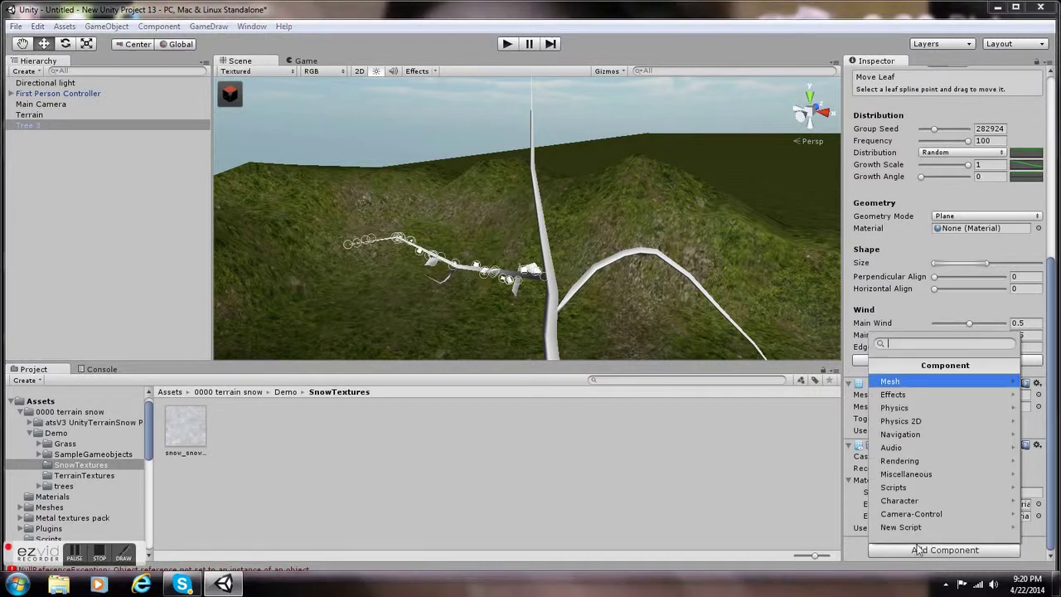
left_click(935, 396)
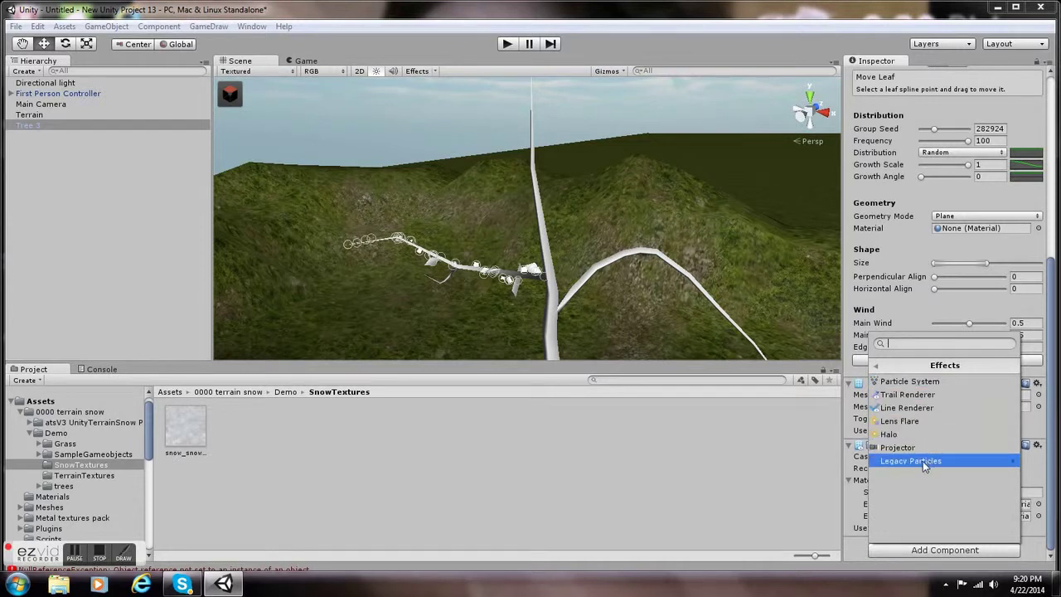
left_click(893, 367)
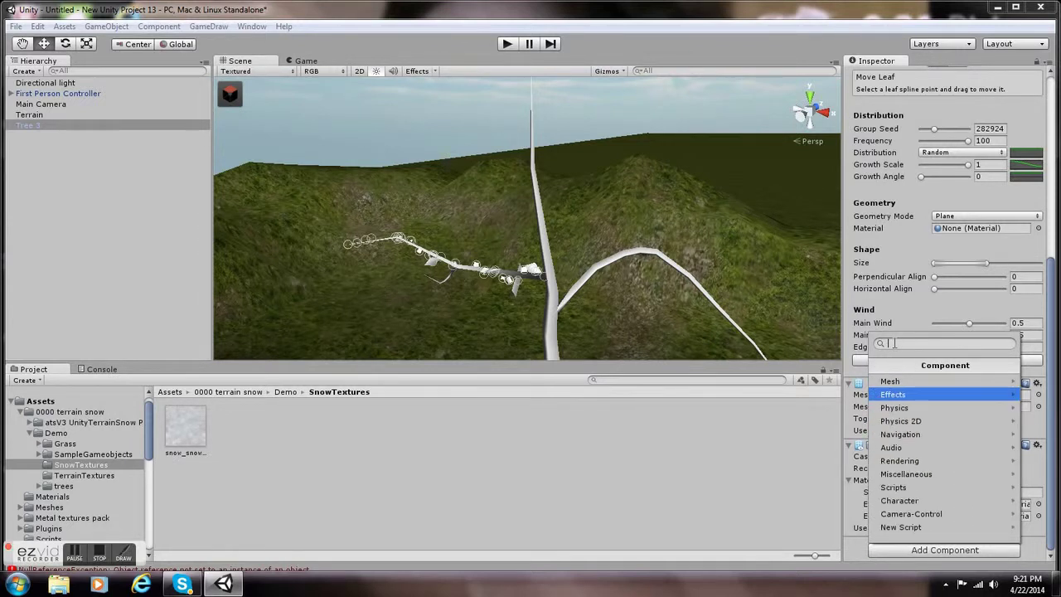
type("text")
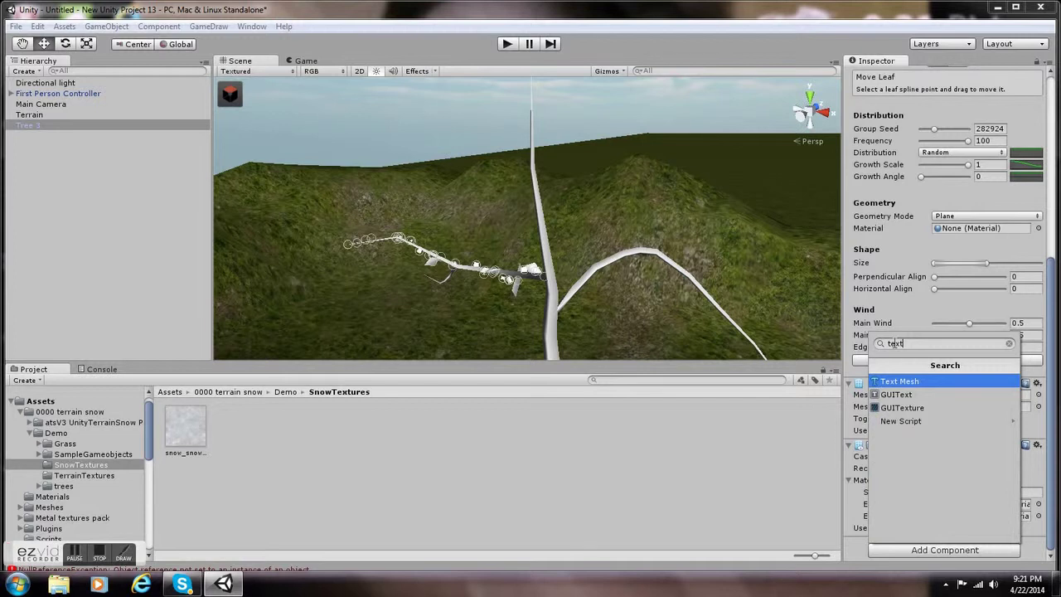
left_click(933, 406)
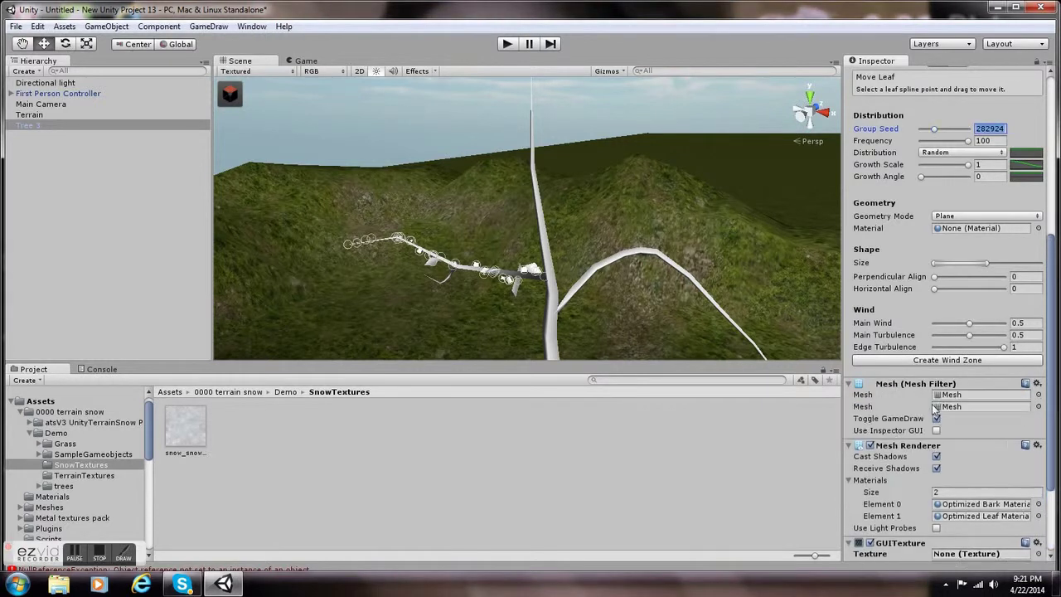
Assign the snow texture from the SnowTextures folder to the tree's GUITexture component and inspect the tree.
left_click_drag(1055, 429, 1060, 516)
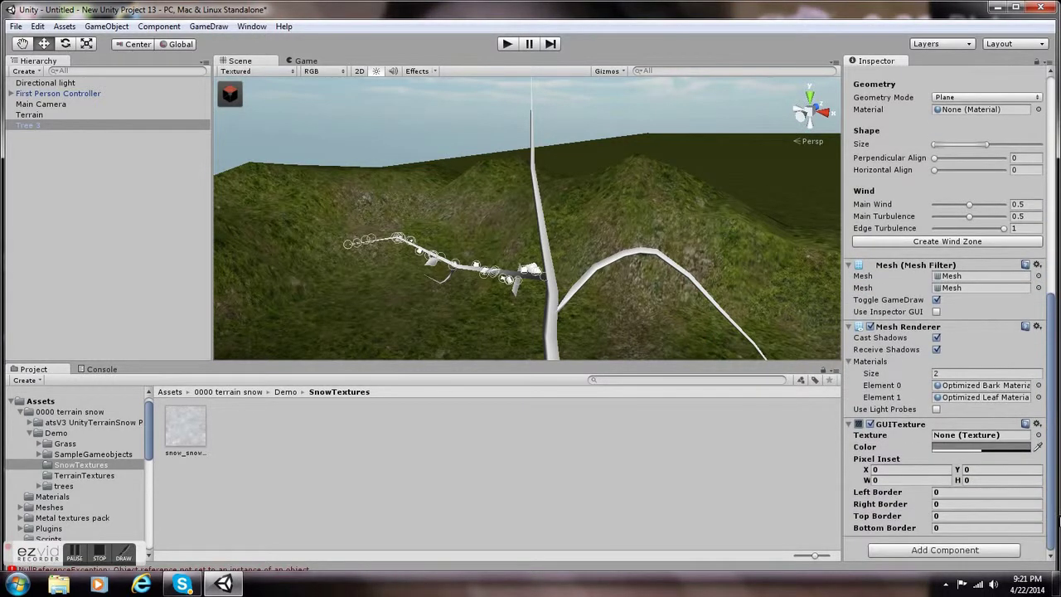
left_click(993, 436)
left_click_drag(169, 450, 982, 436)
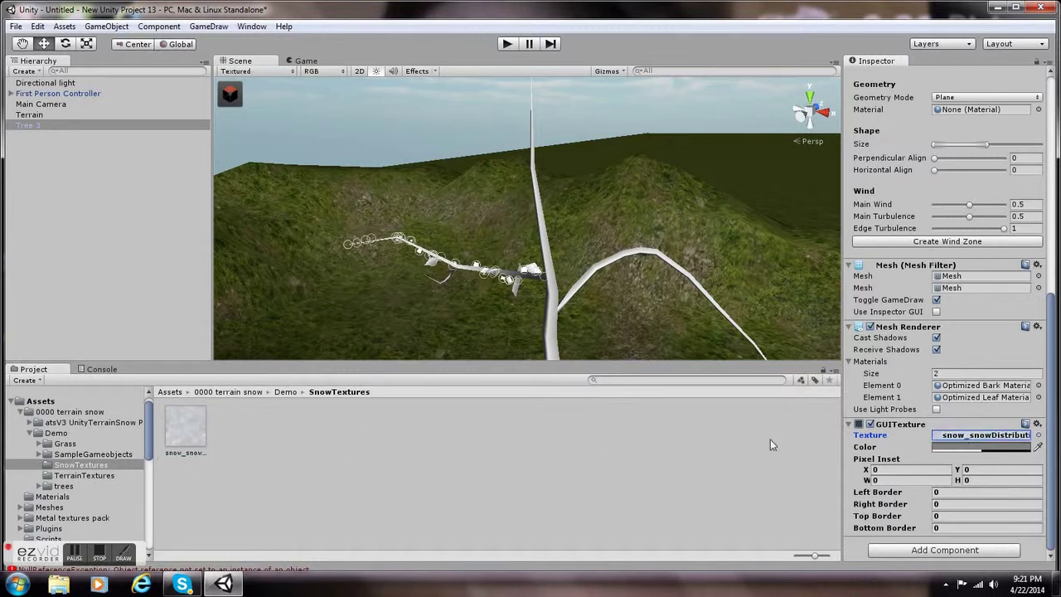
scroll(431, 267, "up", 6)
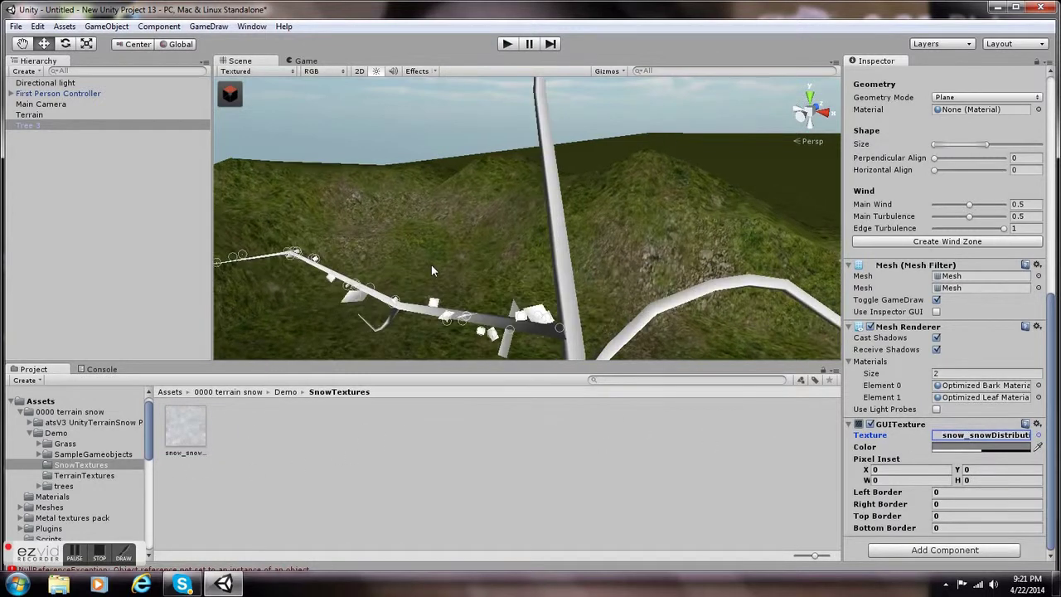
scroll(432, 269, "down", 5)
Assign the grass 1024 texture from the TerrainTextures folder to the tree's GUITexture component.
left_click(123, 457)
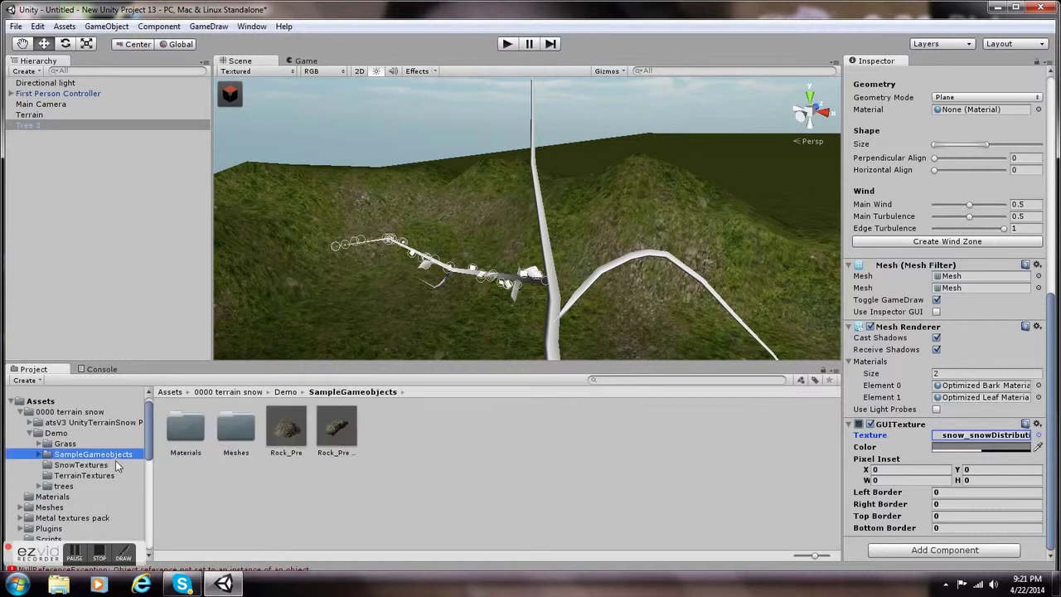
left_click(80, 465)
left_click(83, 476)
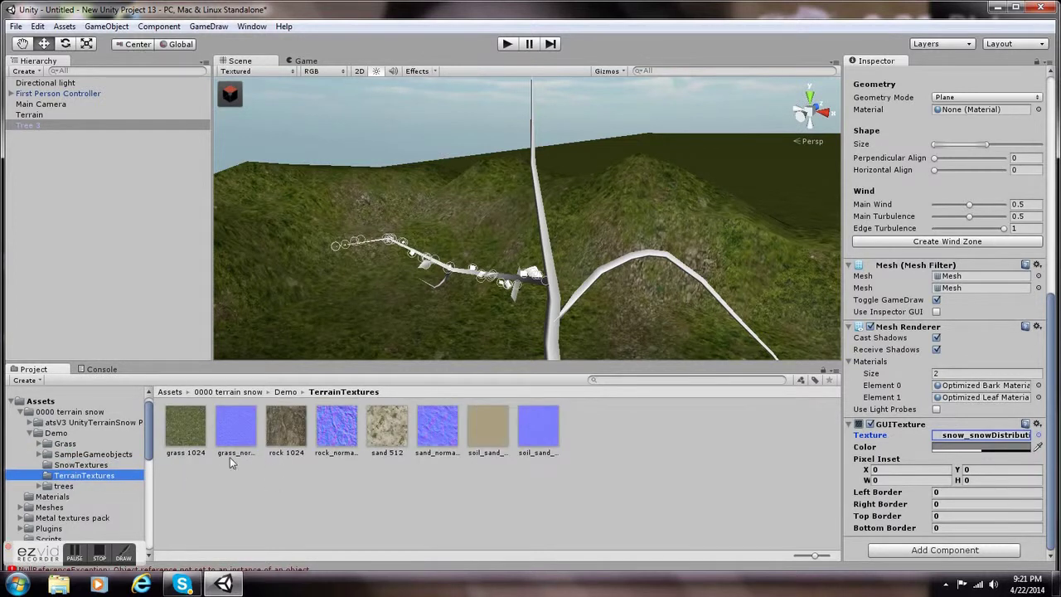
left_click(193, 432)
left_click_drag(193, 432, 965, 439)
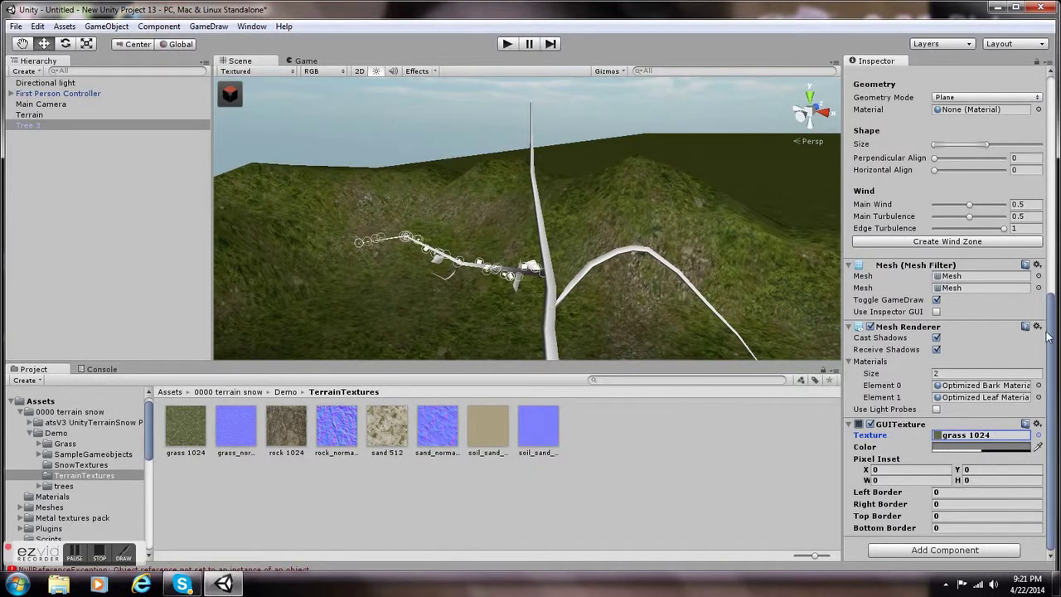
Try to use the grass 1024 texture as the leaf group's geometry material.
left_click_drag(1049, 335, 1054, 274)
left_click(956, 222)
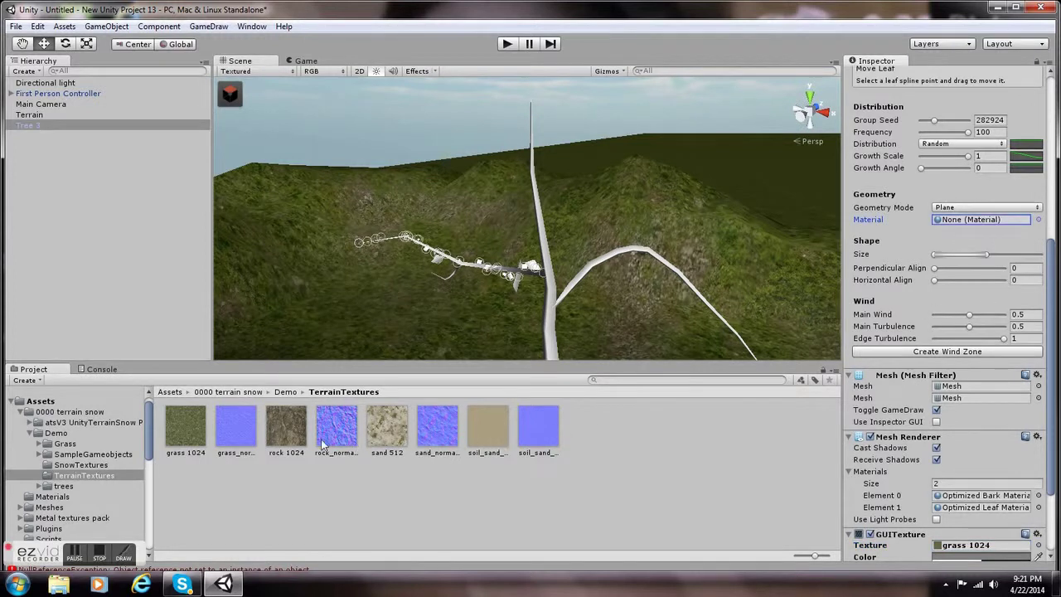
left_click_drag(185, 424, 974, 220)
Apply the grass 1024 texture to the tree's trunk and branches in the scene and try it on the leaves.
left_click_drag(1051, 294, 1052, 158)
left_click_drag(186, 424, 444, 266)
scroll(469, 313, "up", 2)
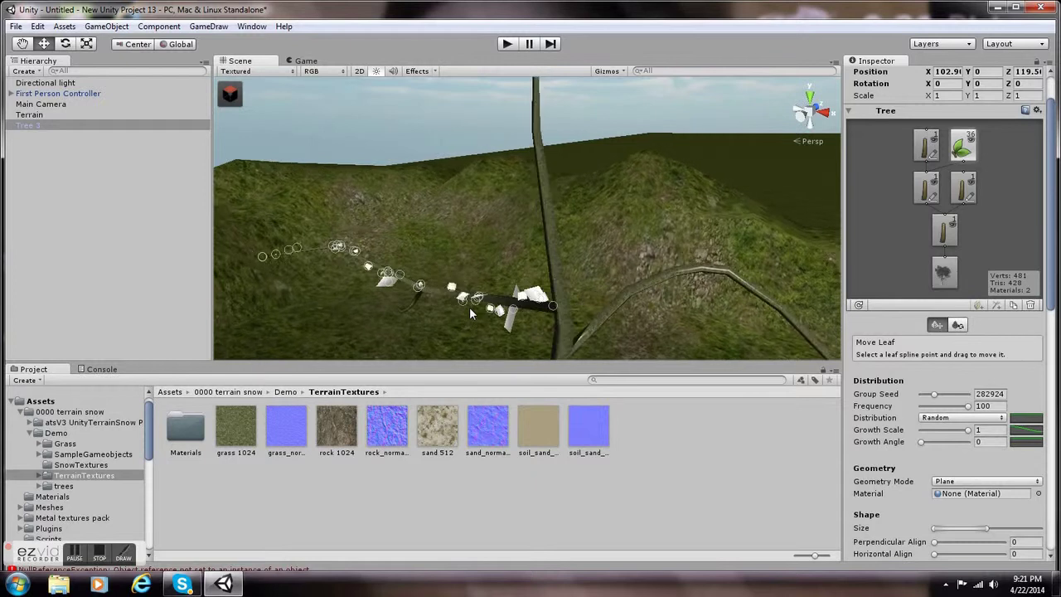
left_click_drag(239, 433, 578, 326)
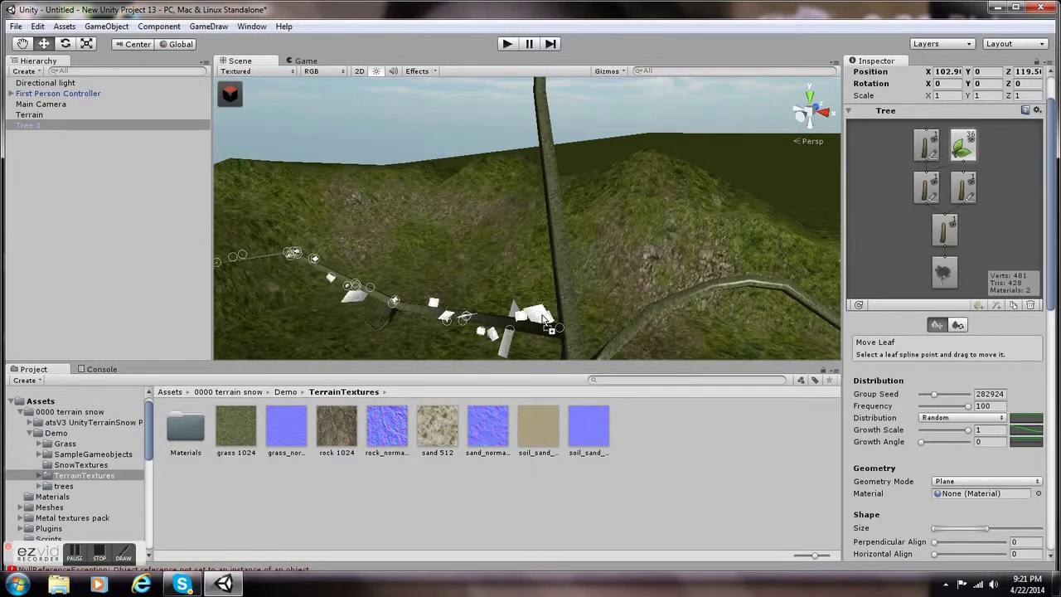
scroll(581, 320, "down", 5)
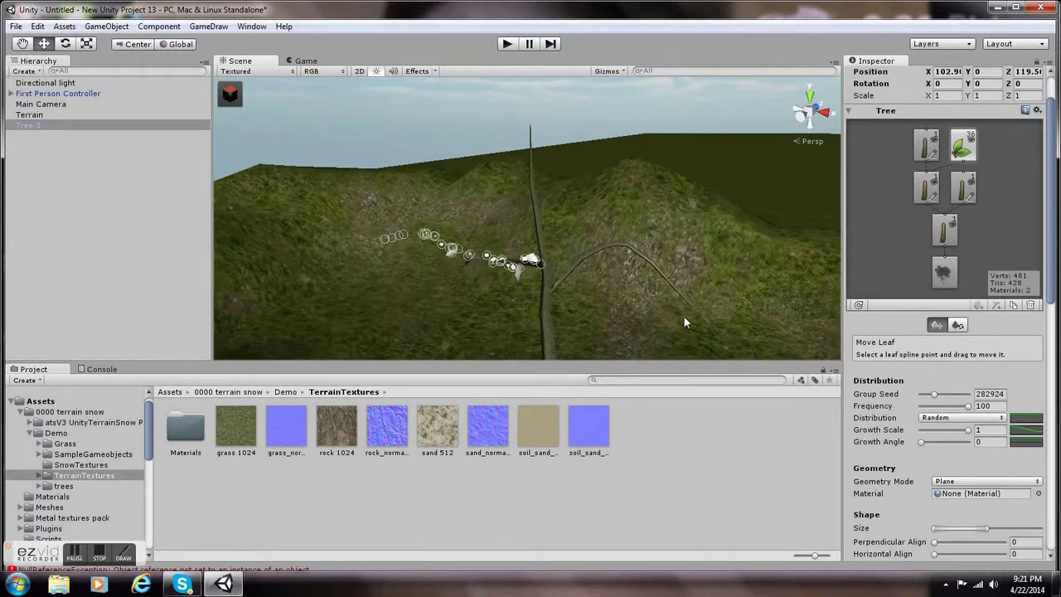
scroll(685, 322, "down", 2)
Assign the grass 1024 texture to the Normalmap and Trans/Gloss slots of the tree's grass 1024 material.
left_click(982, 494)
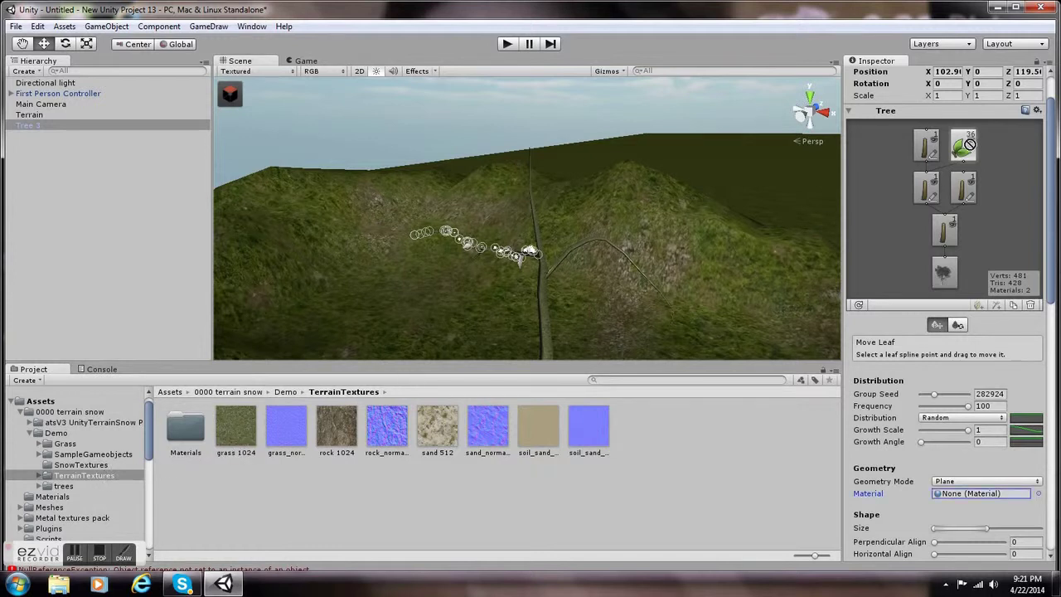
left_click_drag(1056, 198, 1059, 406)
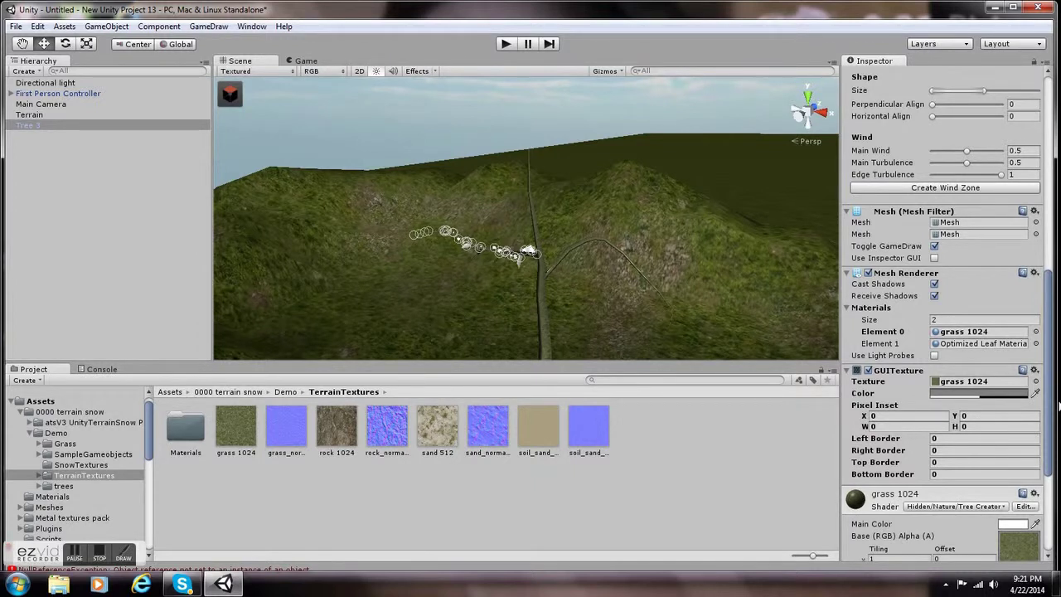
left_click_drag(1059, 406, 1047, 478)
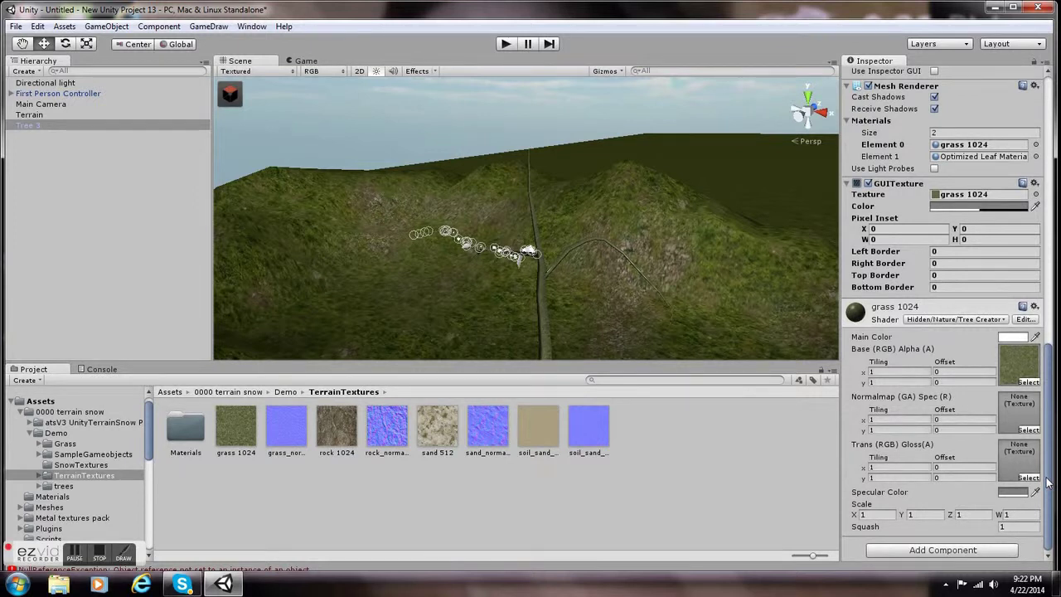
left_click_drag(236, 427, 999, 417)
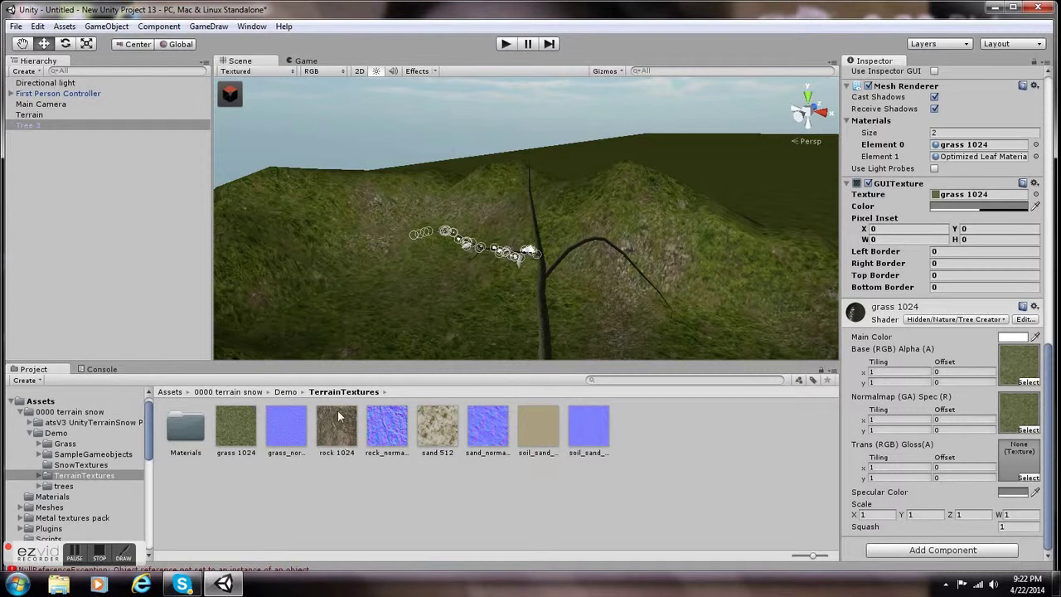
left_click_drag(253, 426, 1024, 452)
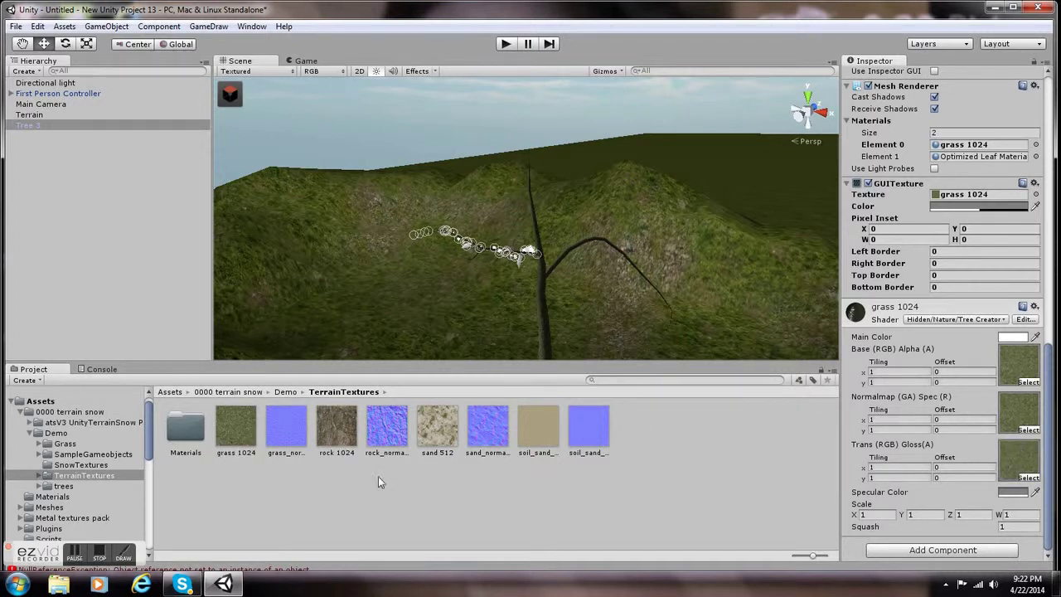
Create a wind zone from the leaf group's wind settings and reselect the leaf group in the tree hierarchy.
left_click_drag(1053, 424, 1053, 236)
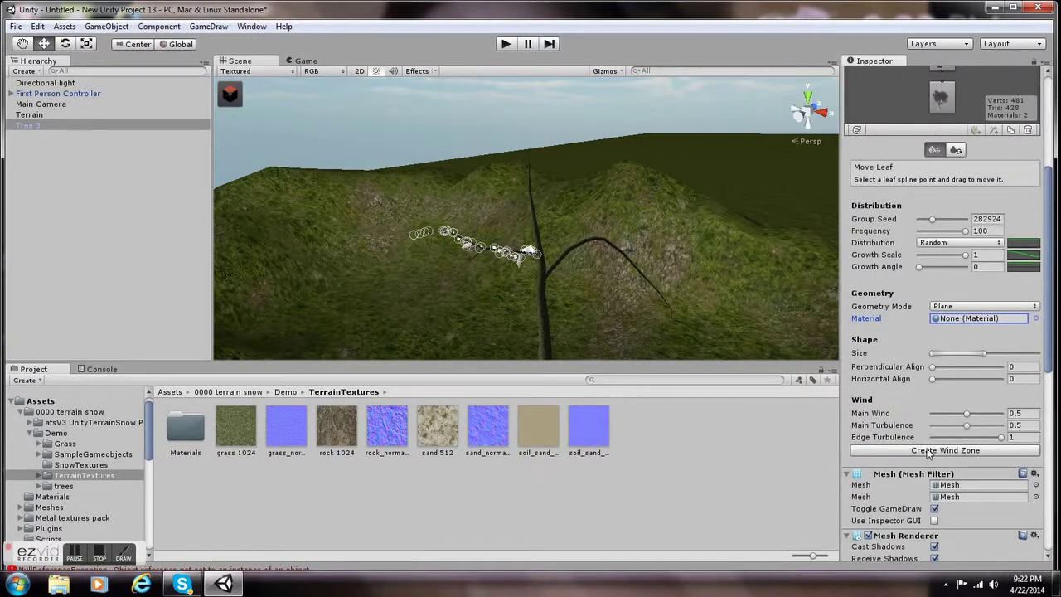
left_click(930, 451)
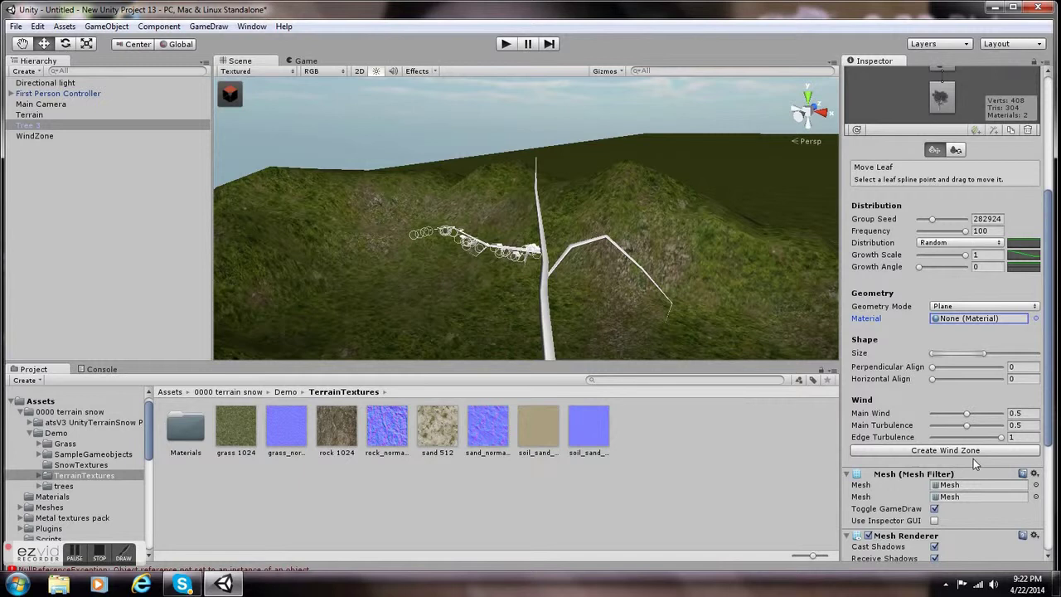
left_click_drag(1049, 338, 1031, 150)
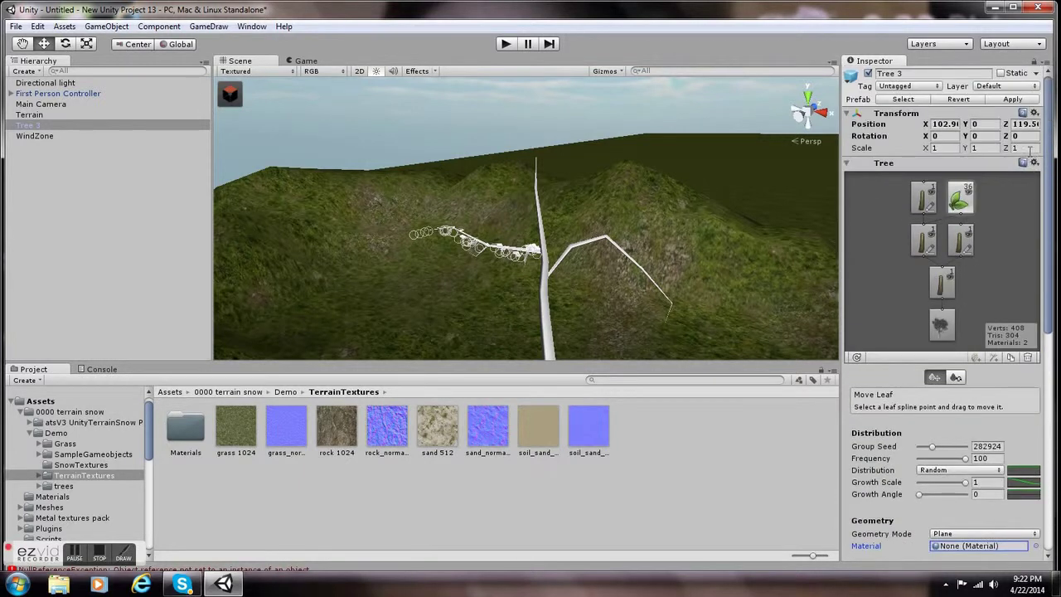
double_click(962, 195)
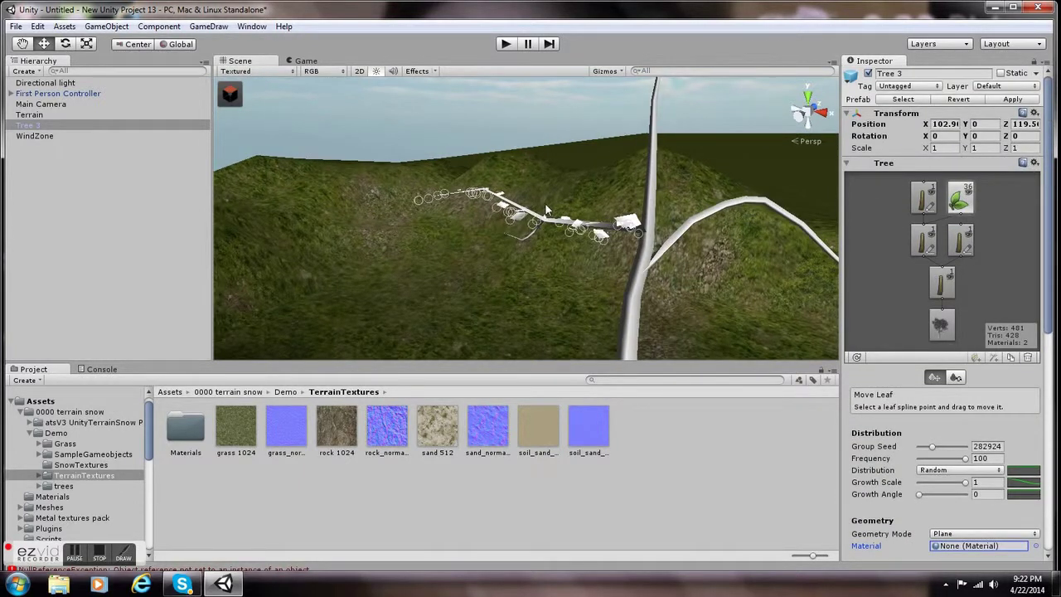
Preview the scene through the game camera and play-test it, walking around the tree to examine its trunk, branches and leaves.
left_click(305, 62)
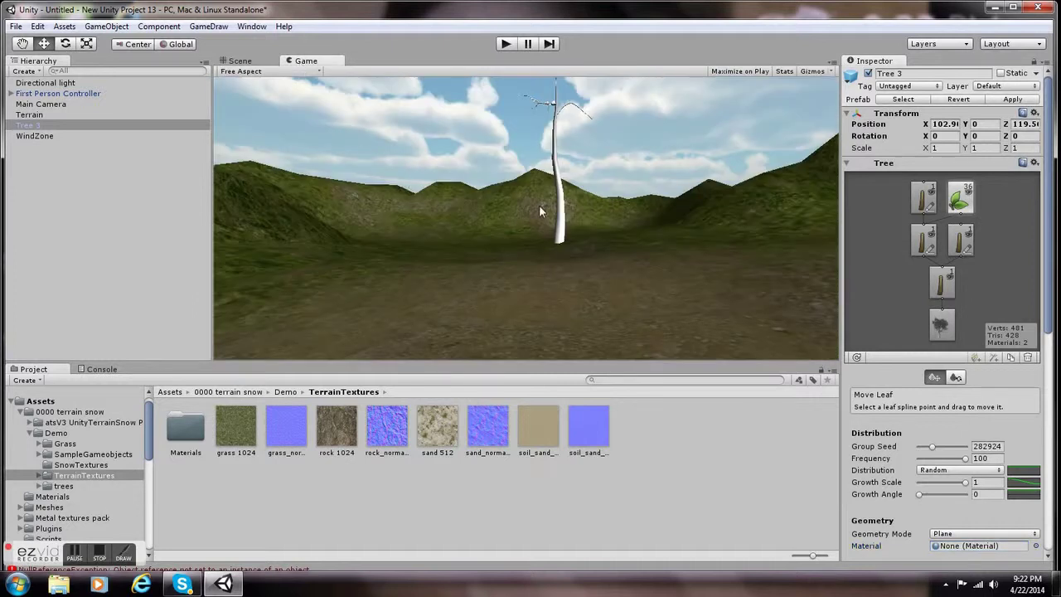
left_click(235, 62)
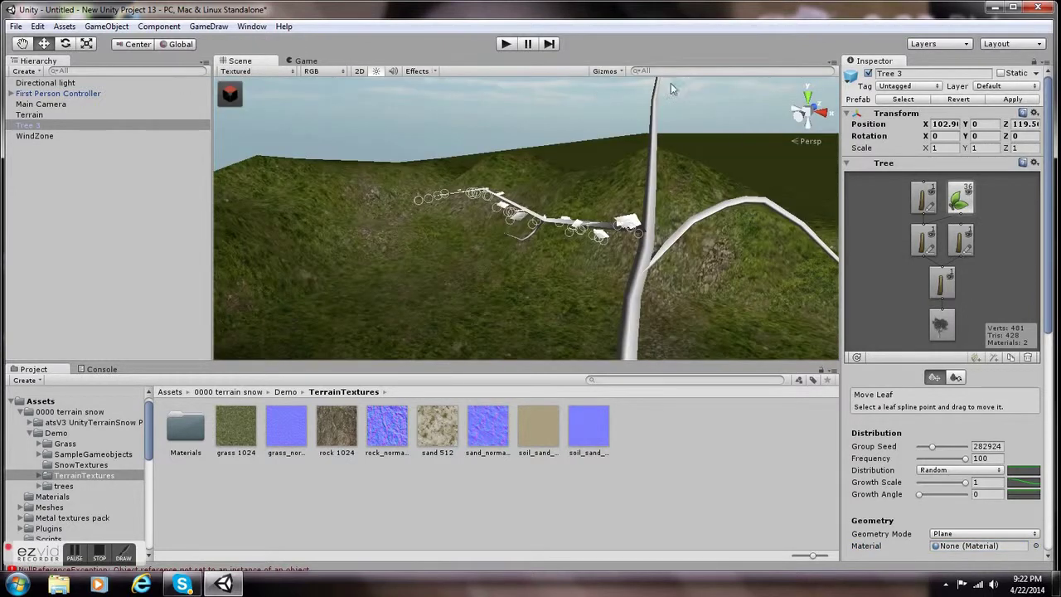
left_click(507, 43)
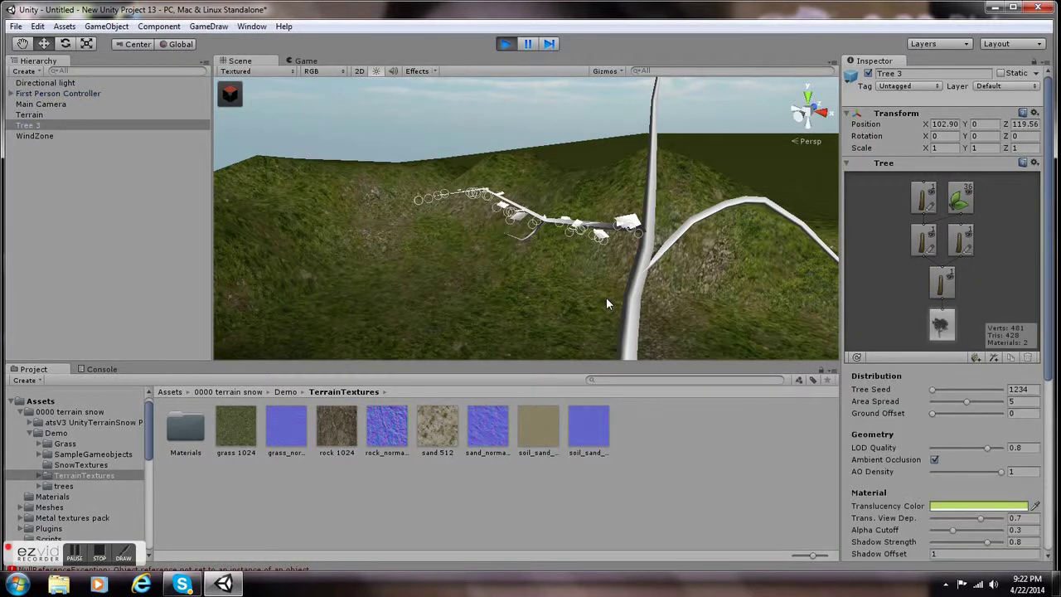
key("w")
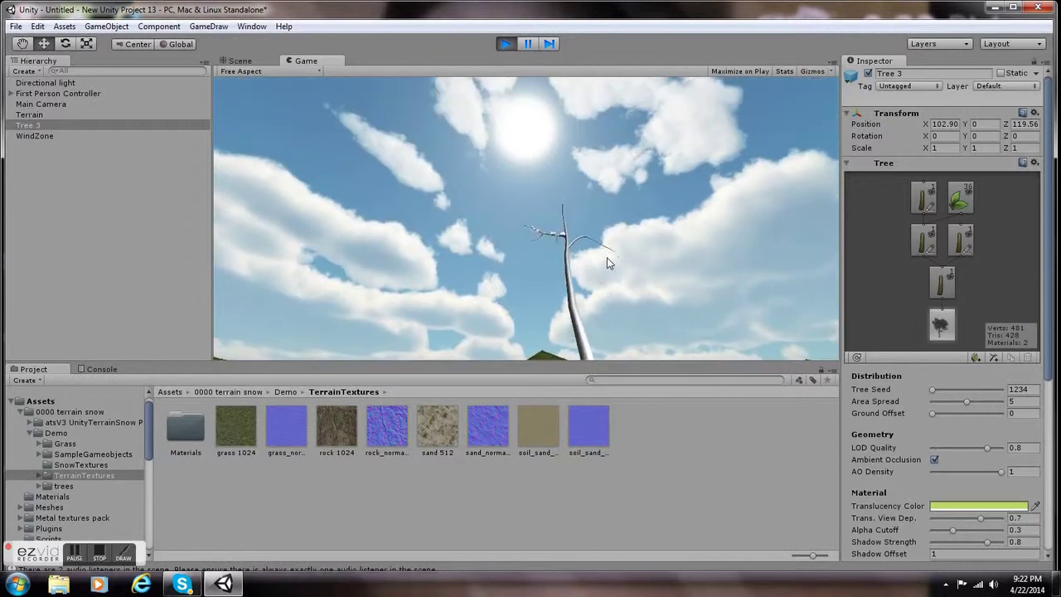
key("w")
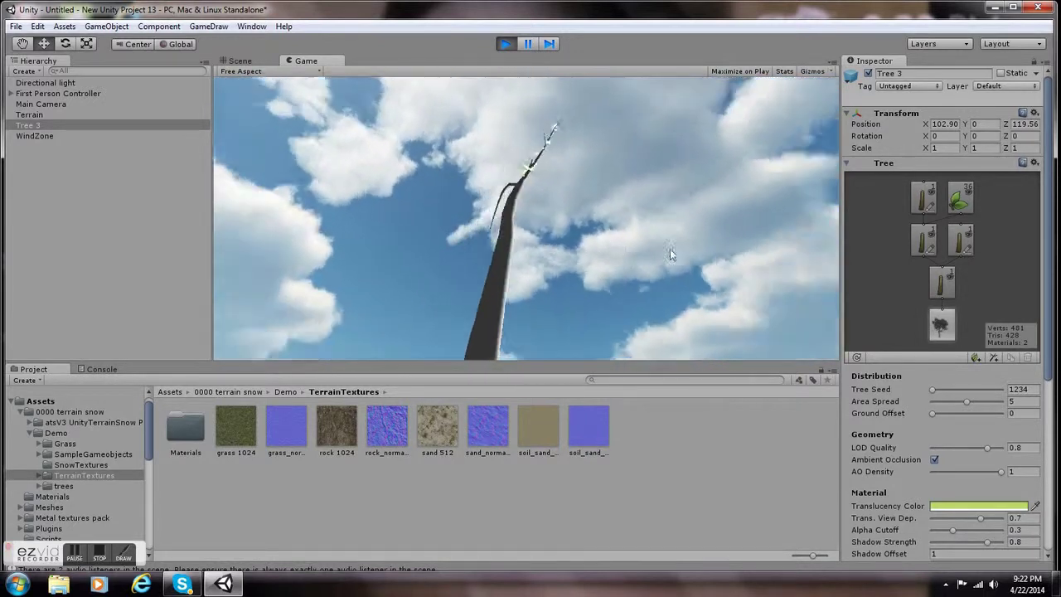
key("a")
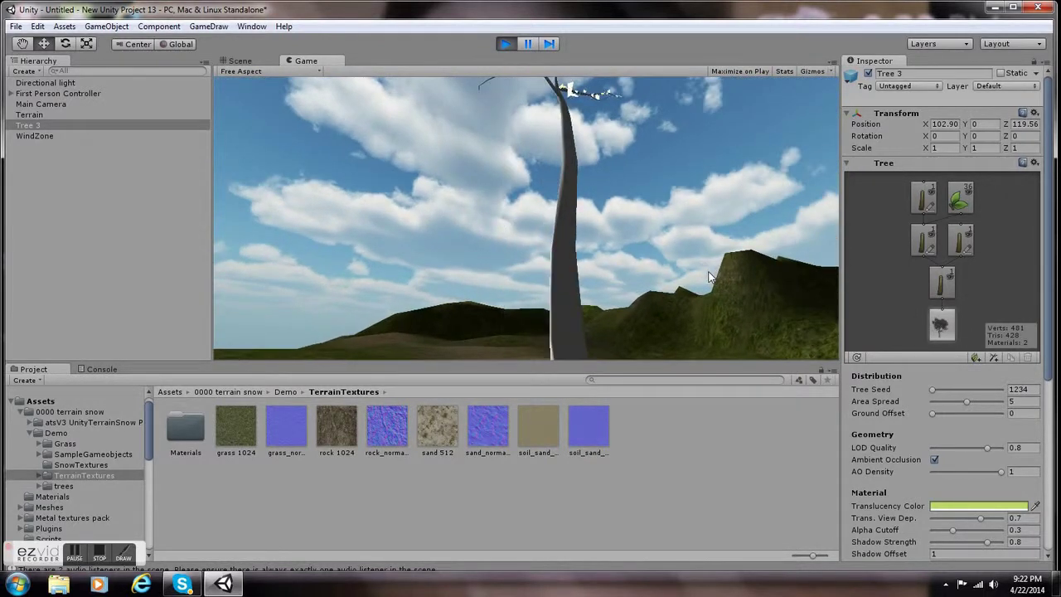
key("a")
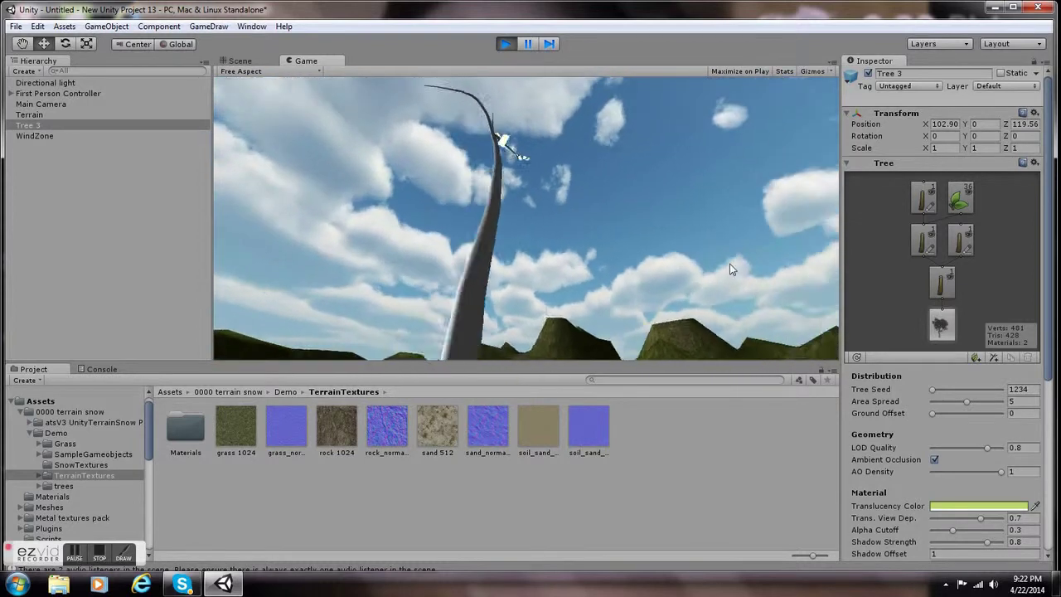
key("a")
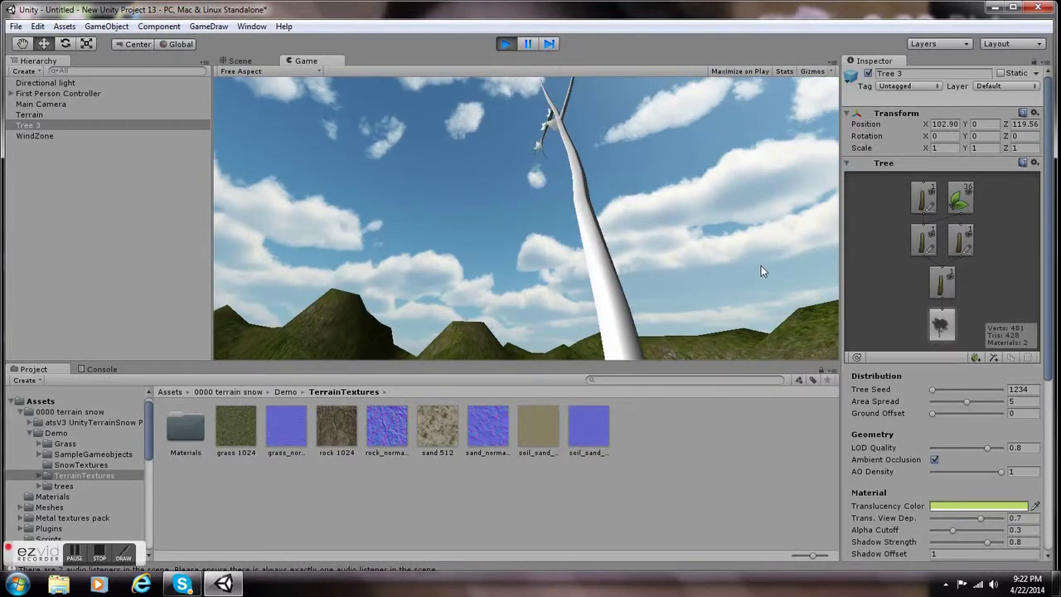
End the play-test and set the tree's GUITexture color to dark green, RGB 1, 118, 19.
key("w")
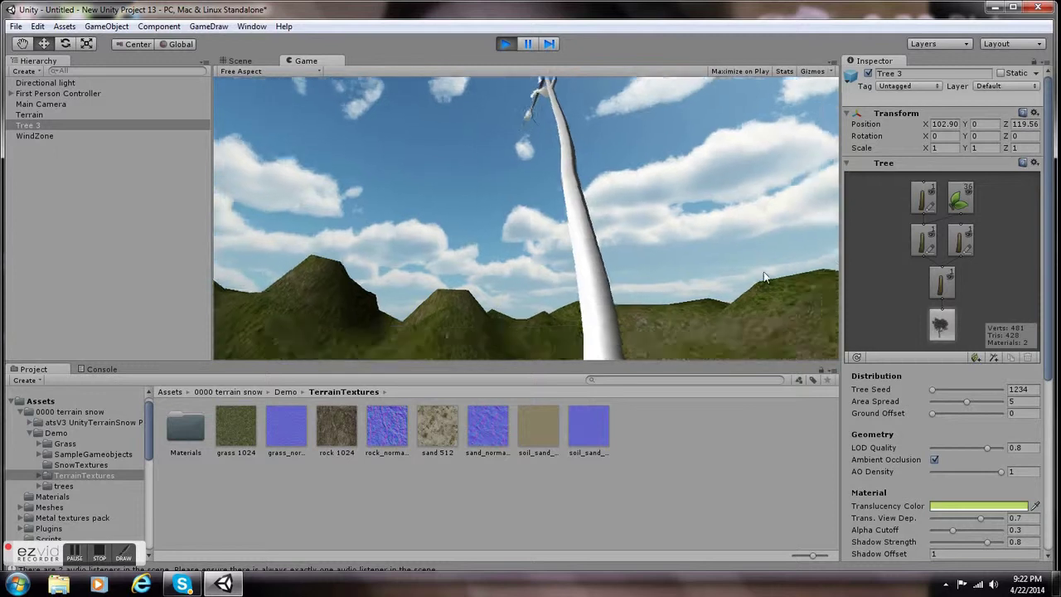
key("ctrl+p")
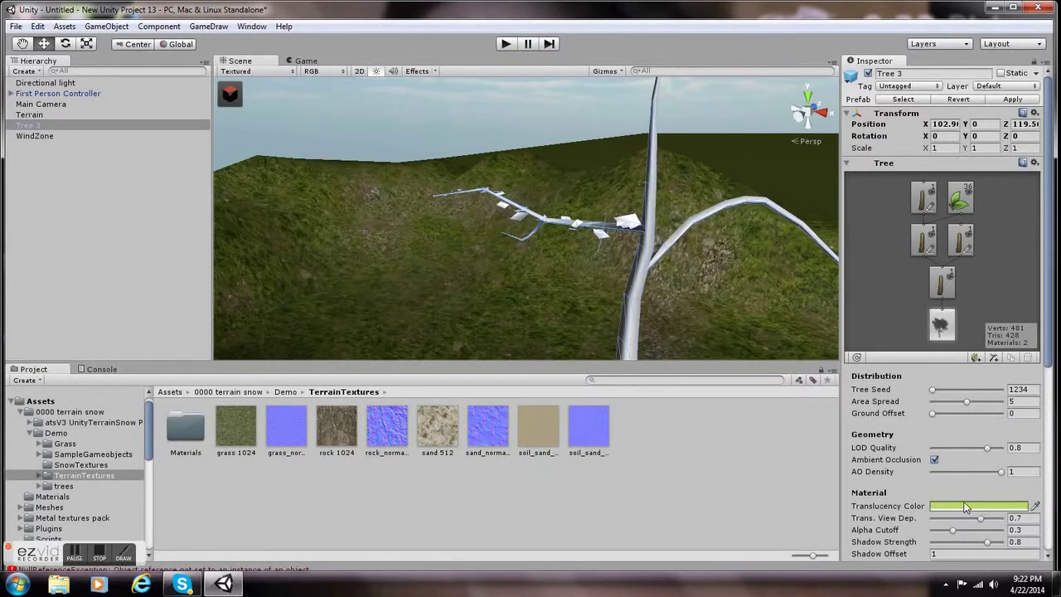
left_click(962, 197)
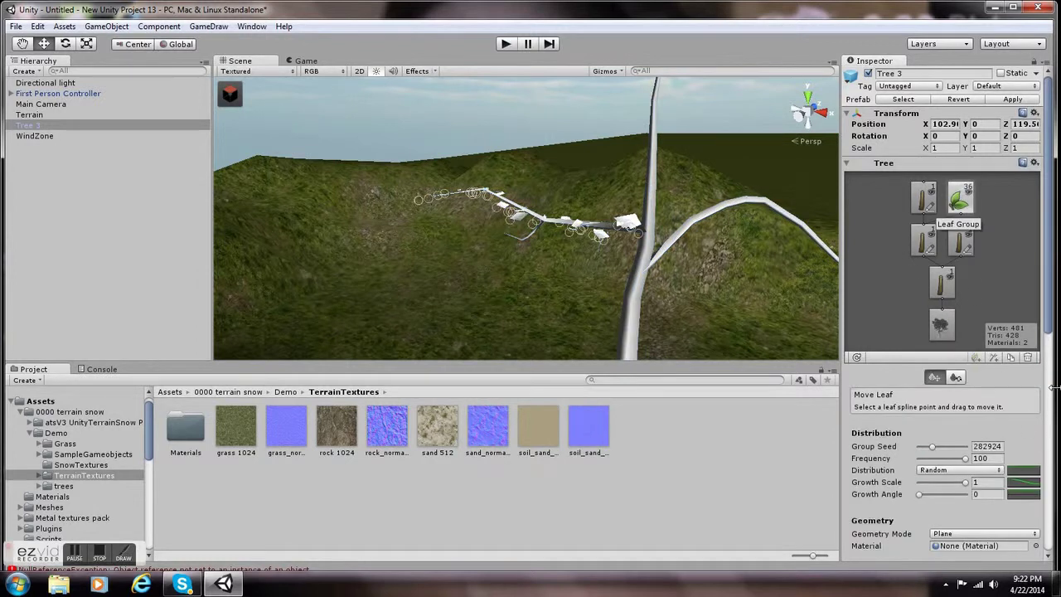
left_click_drag(1051, 332, 1058, 541)
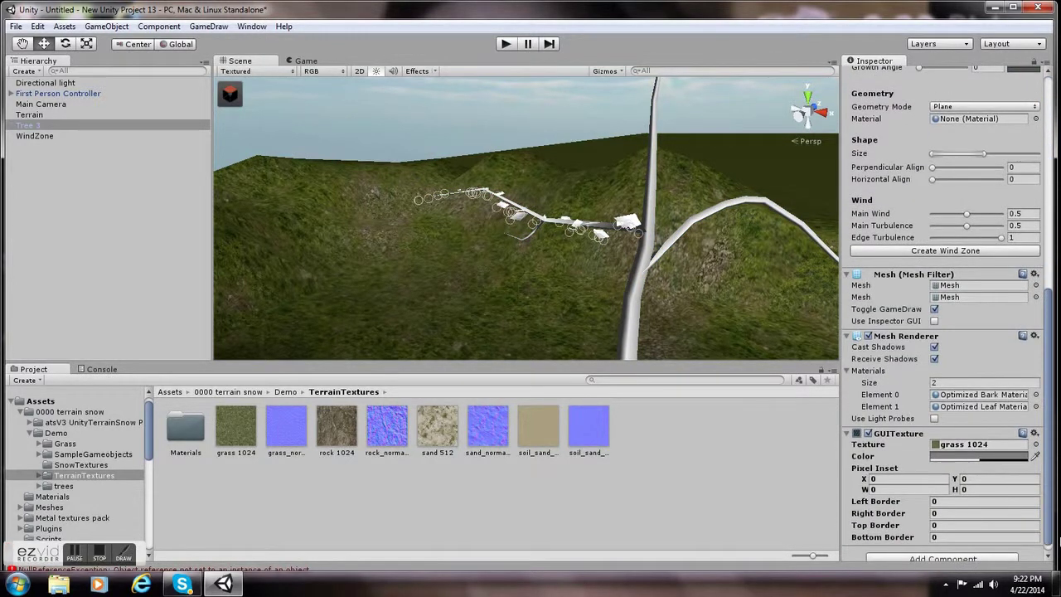
left_click(952, 458)
mouse_move(121, 158)
left_mouse_down()
mouse_move(126, 118)
mouse_move(15, 97)
mouse_move(78, 85)
mouse_move(107, 109)
left_mouse_up()
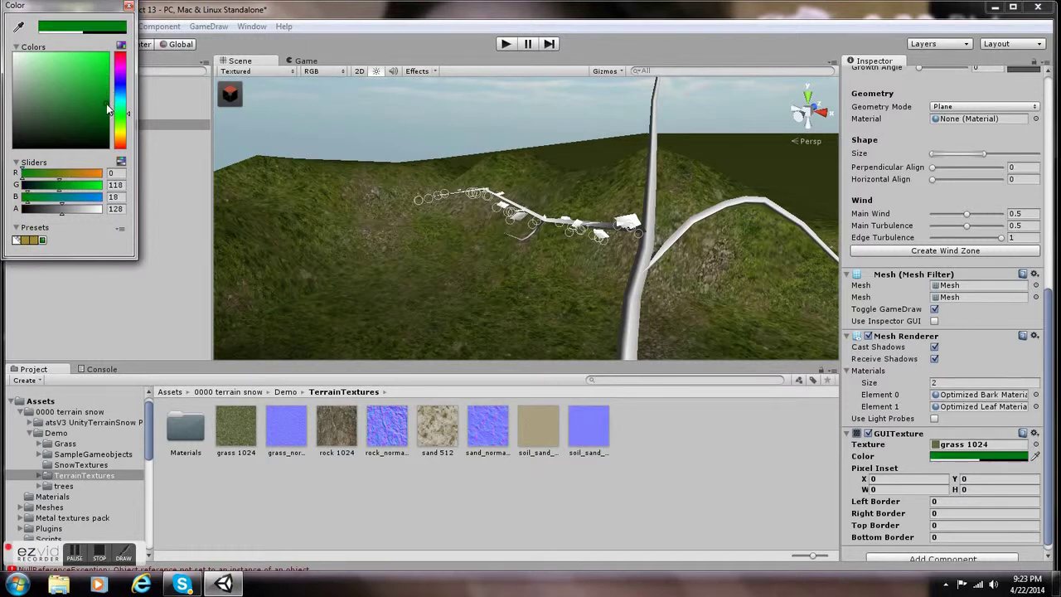
left_click(129, 7)
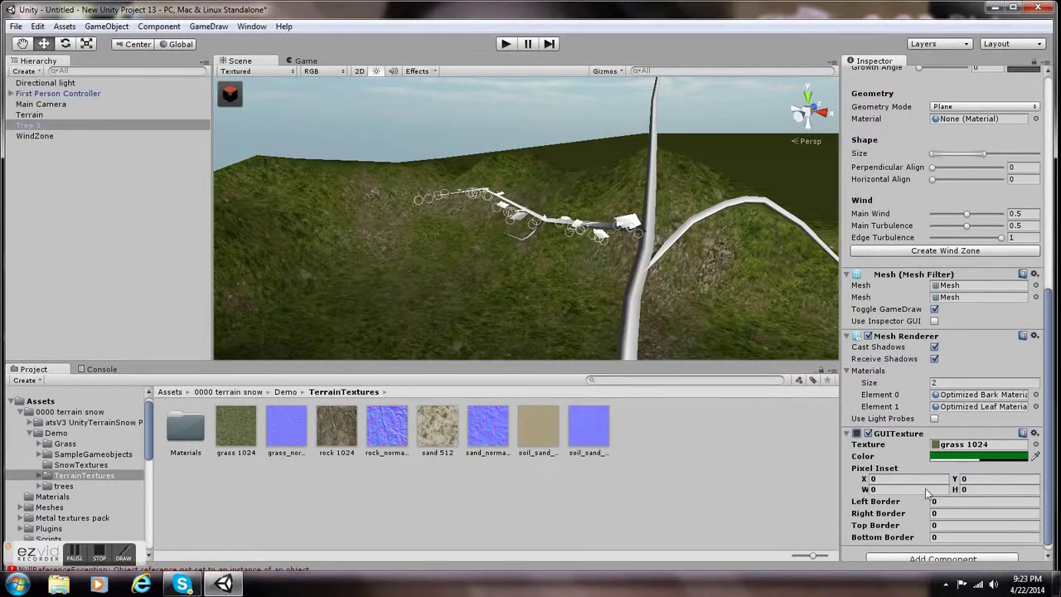
left_click(967, 459)
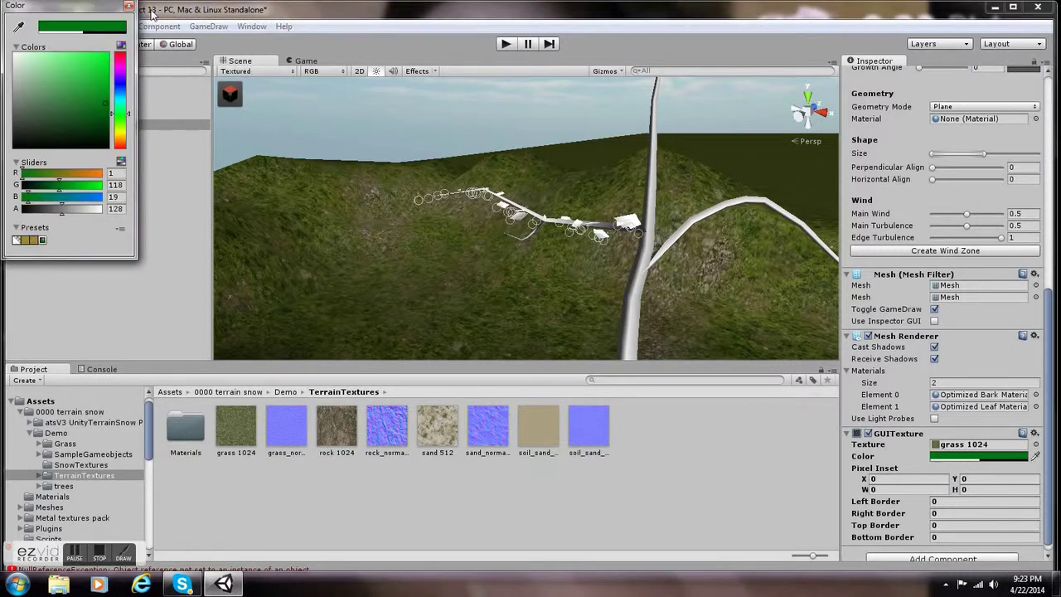
left_click(129, 6)
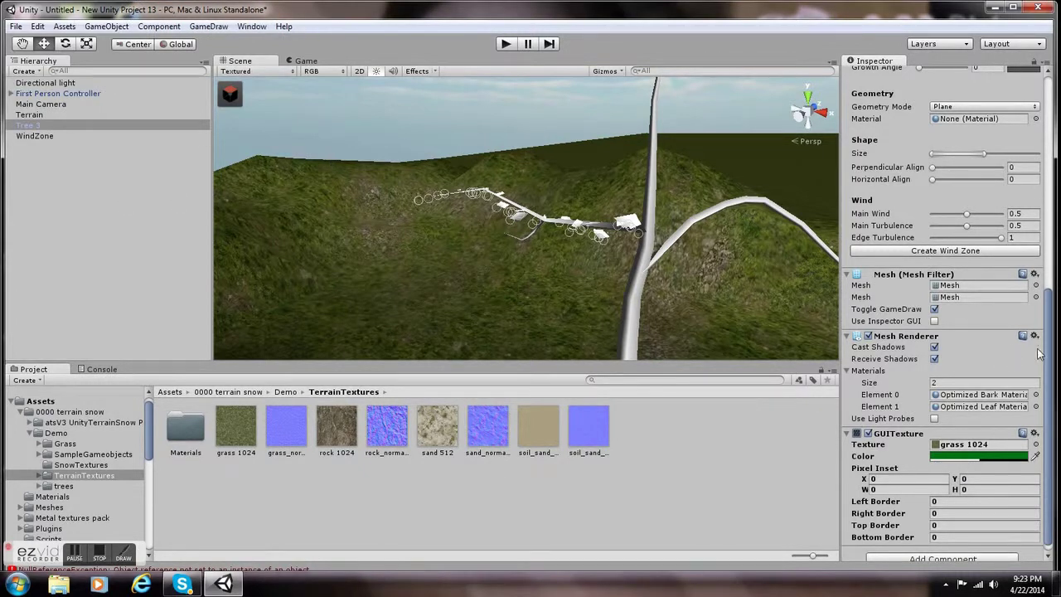
Set the translucency color in the tree root's material settings to dark brown, RGB 73, 57, 1.
left_click_drag(1053, 386, 1019, 116)
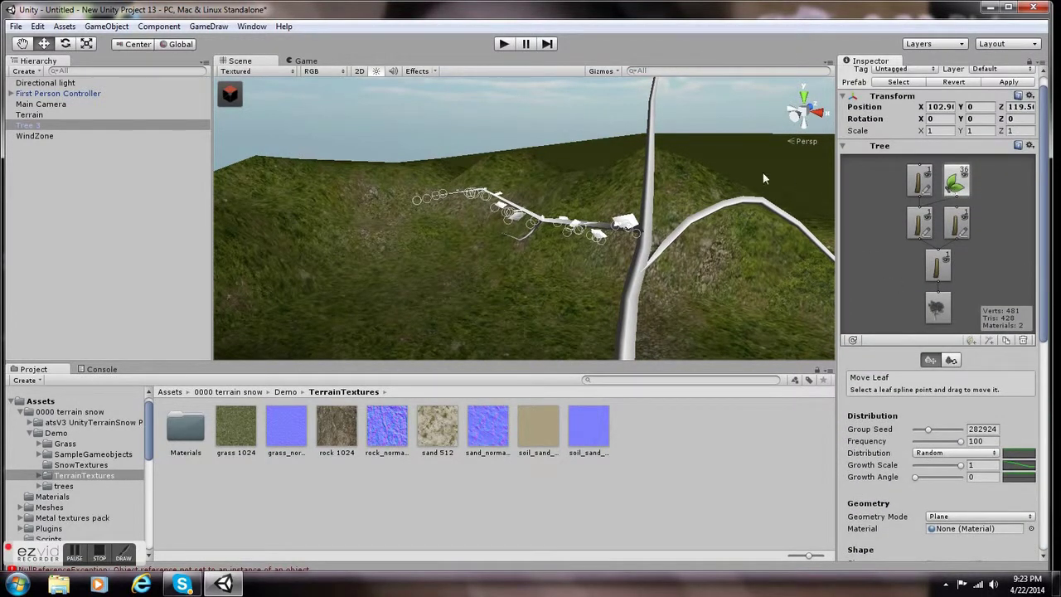
left_click(938, 313)
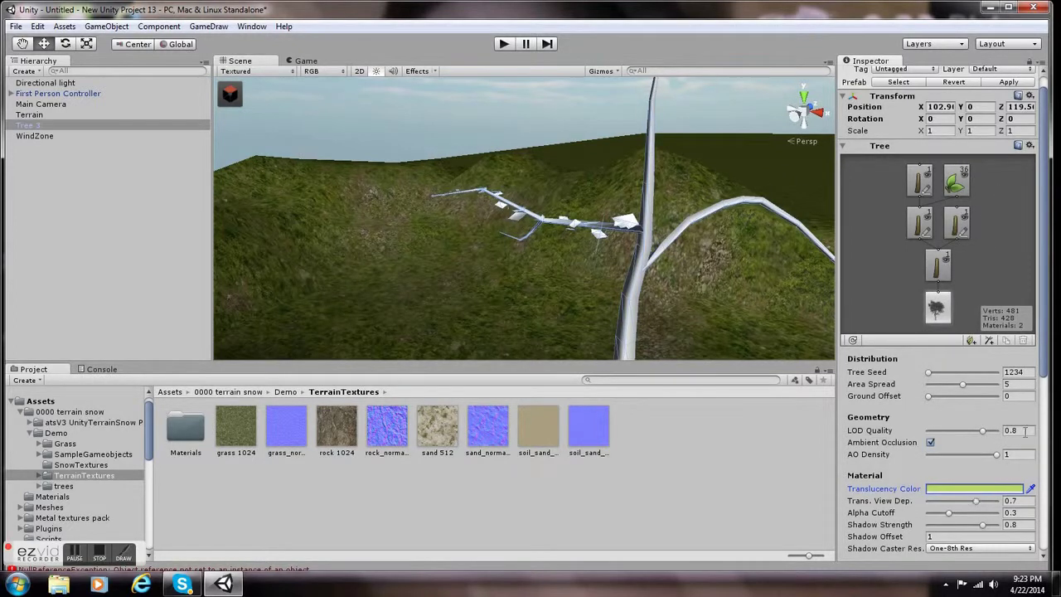
left_click_drag(1043, 312, 1052, 505)
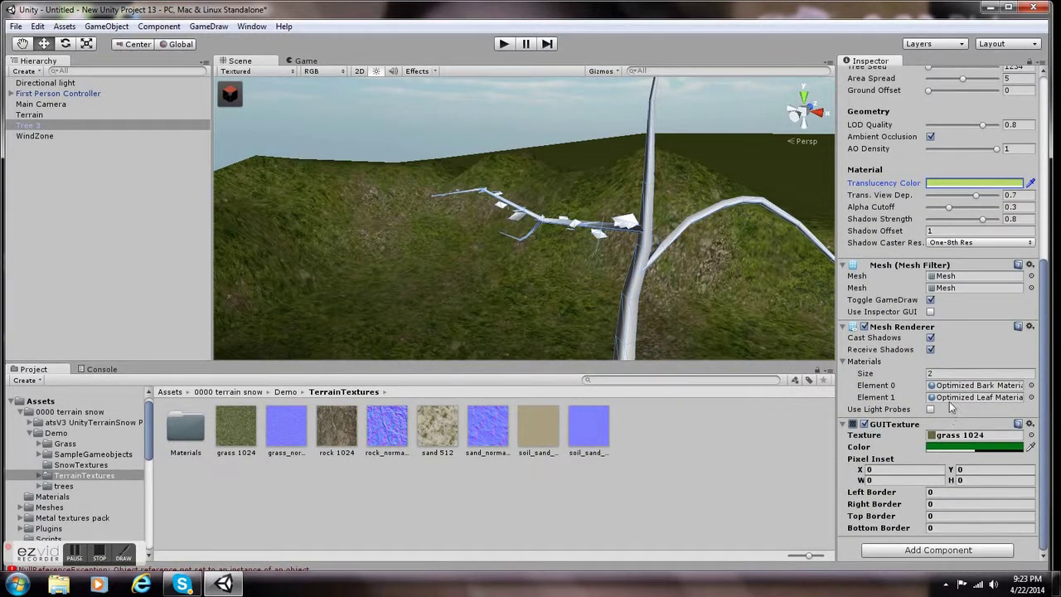
left_click(958, 183)
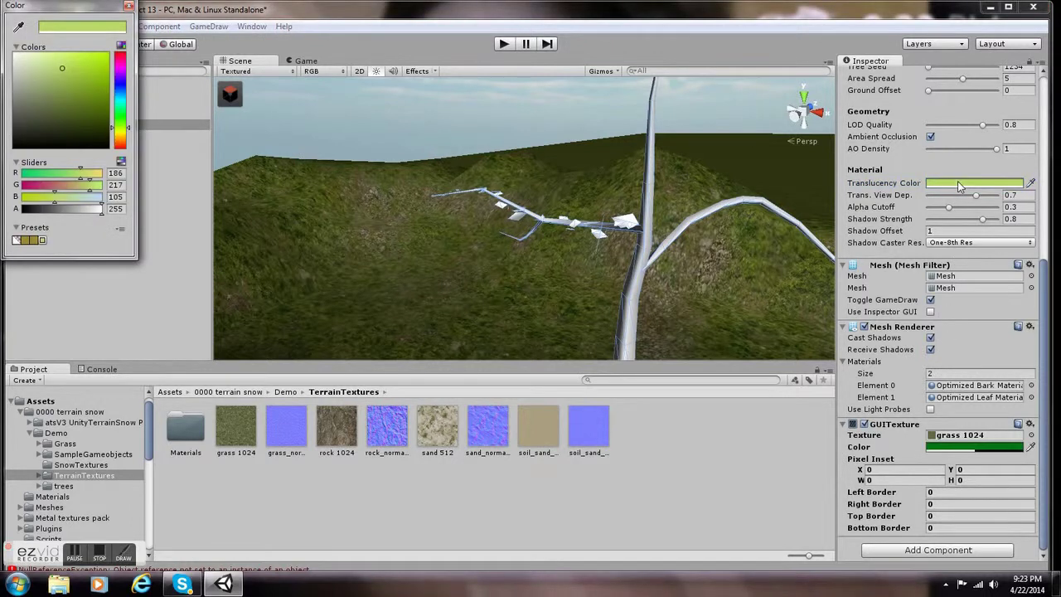
mouse_move(123, 128)
left_mouse_down()
mouse_move(124, 109)
mouse_move(122, 149)
mouse_move(123, 66)
mouse_move(122, 146)
mouse_move(121, 135)
left_mouse_up()
left_click_drag(70, 78, 106, 125)
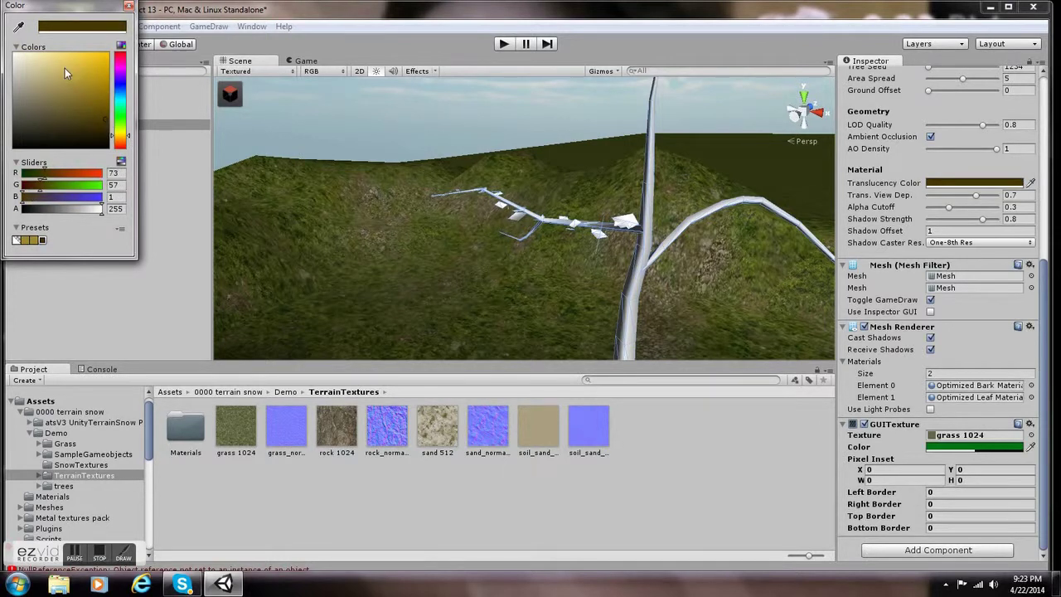
left_click(129, 7)
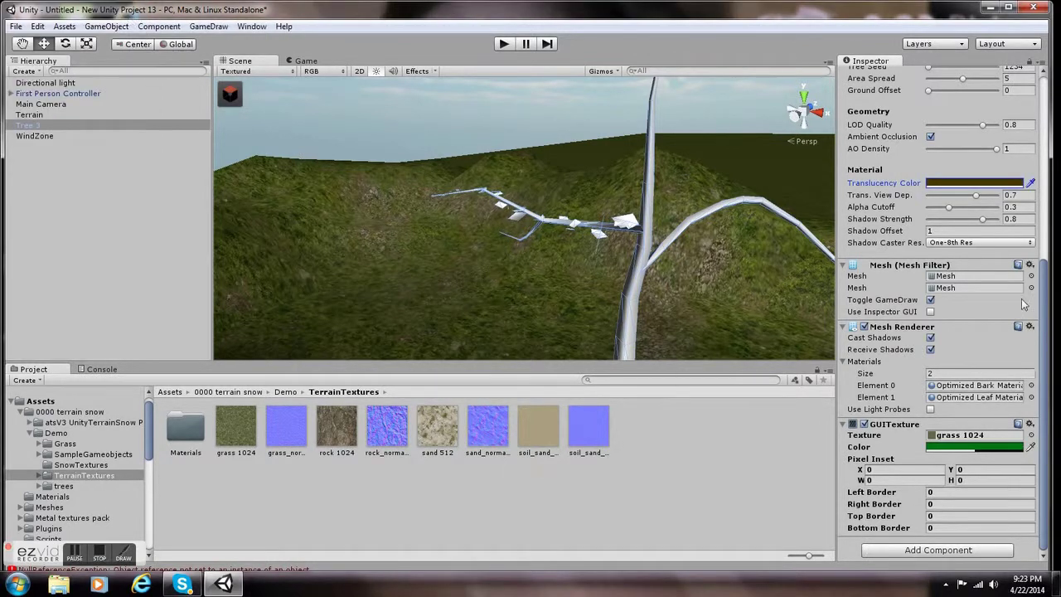
left_click(962, 183)
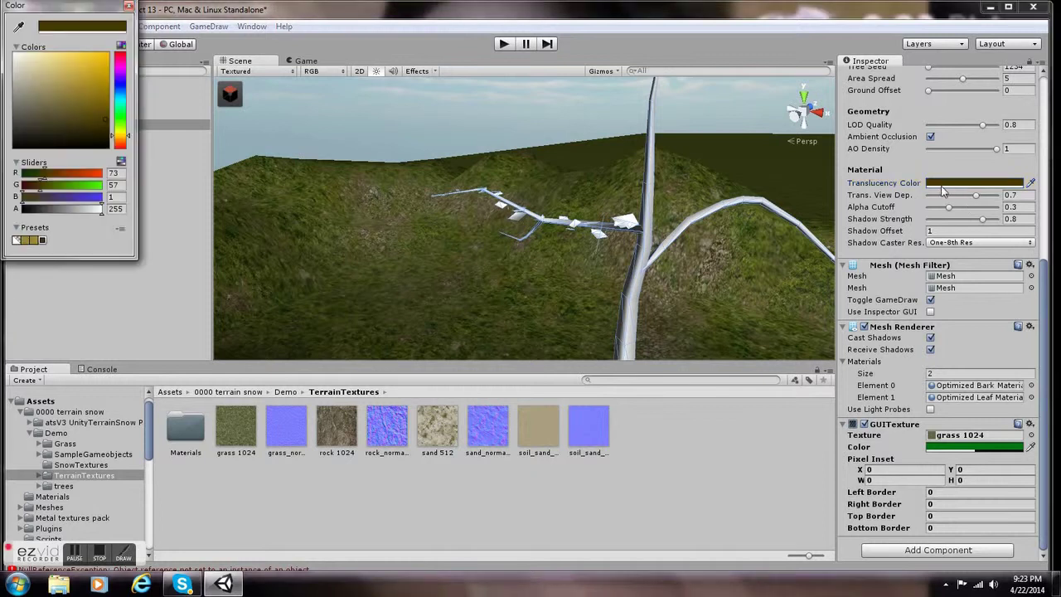
left_click(130, 7)
Play-test the scene, walking up to and around the tree to examine its trunk, branches and leaves, and stop.
left_click(503, 44)
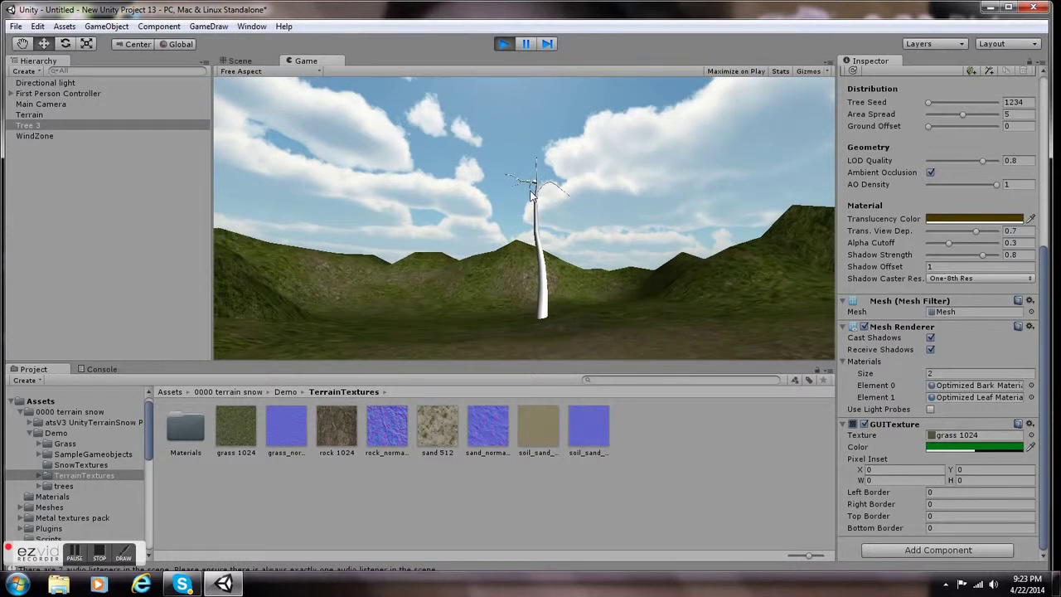
key("w")
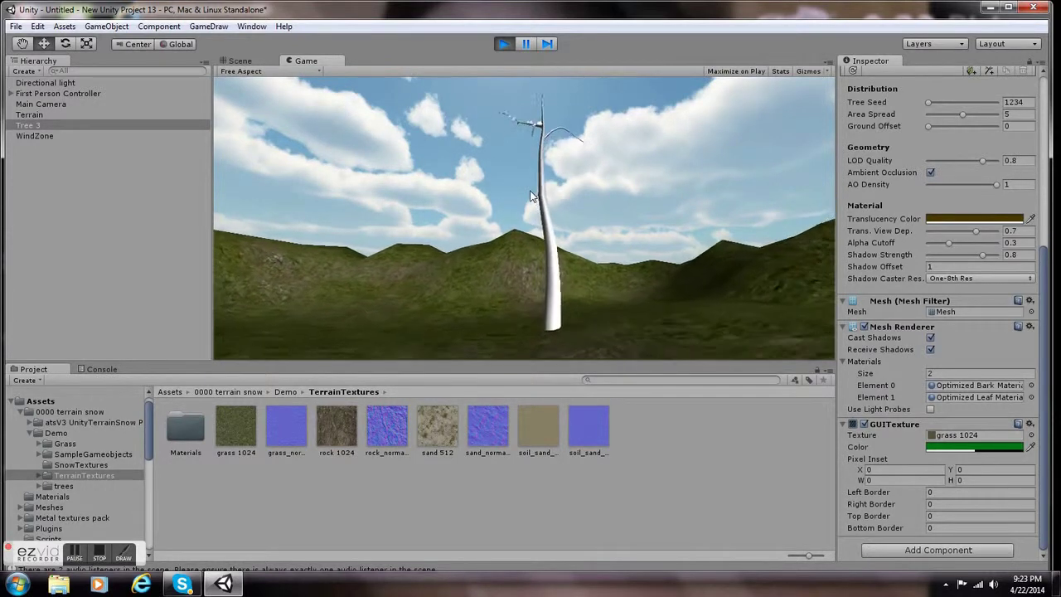
key("w")
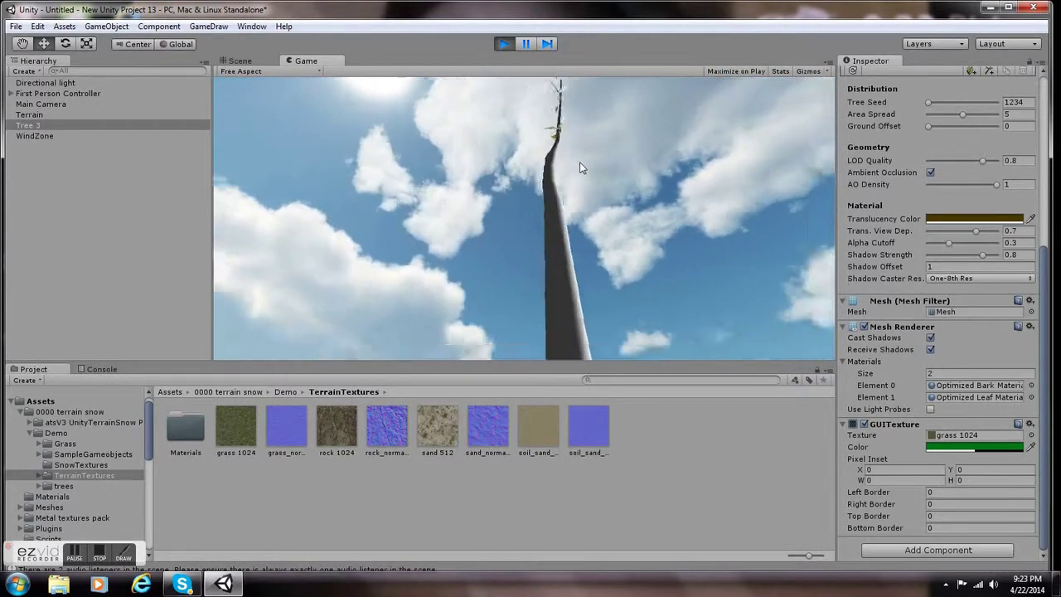
key("a")
key("a")
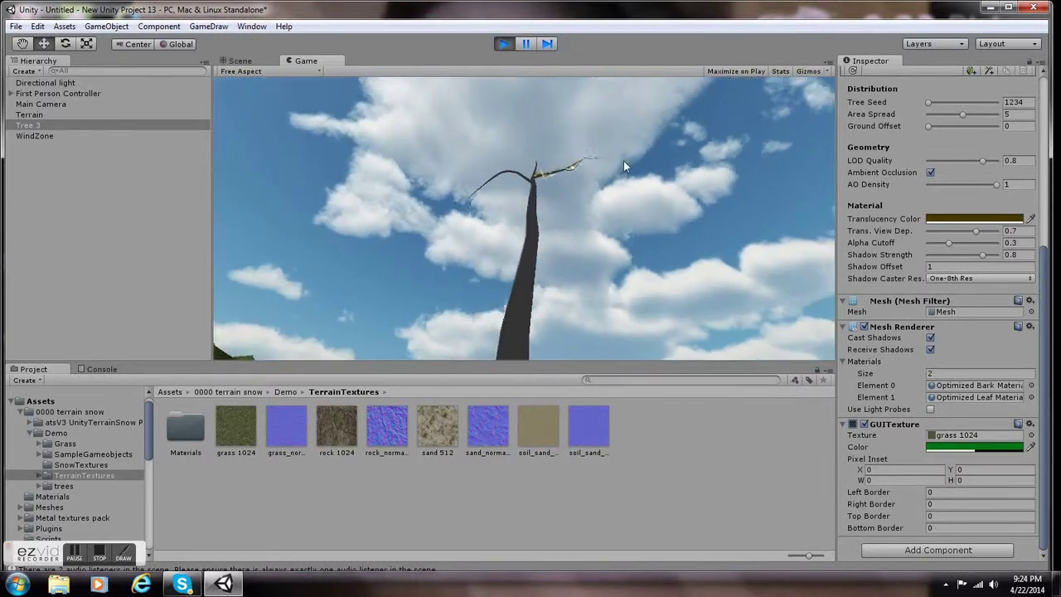
left_click(504, 44)
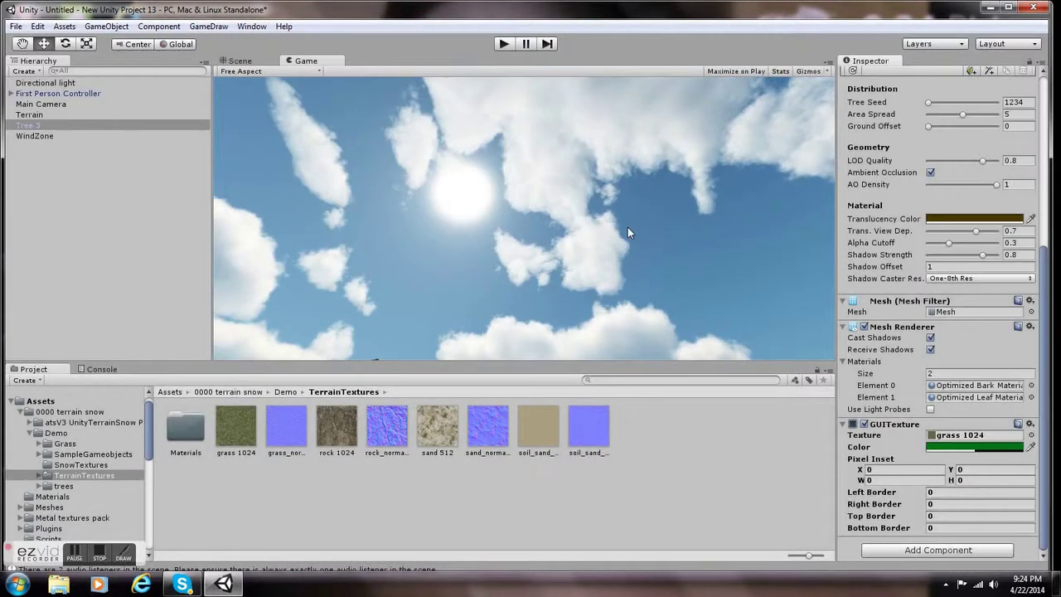
Try the grass 1024 texture on the tree's trunk, apply rock 1024 to it instead, and reselect Tree 3.
scroll(663, 287, "down", 10)
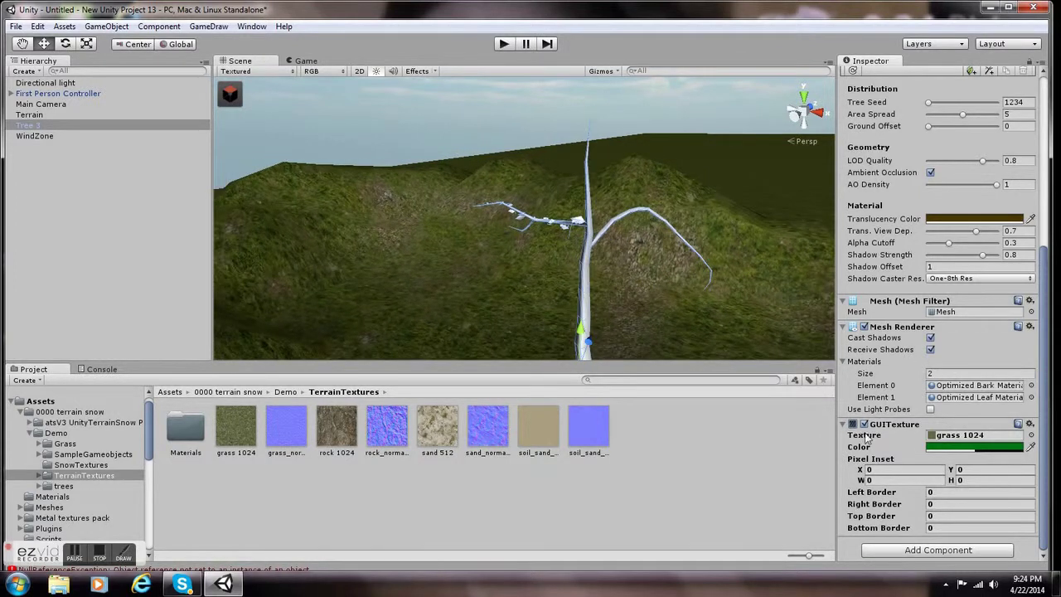
left_click_drag(236, 427, 603, 282)
scroll(603, 282, "up", 4)
left_click_drag(338, 437, 608, 332)
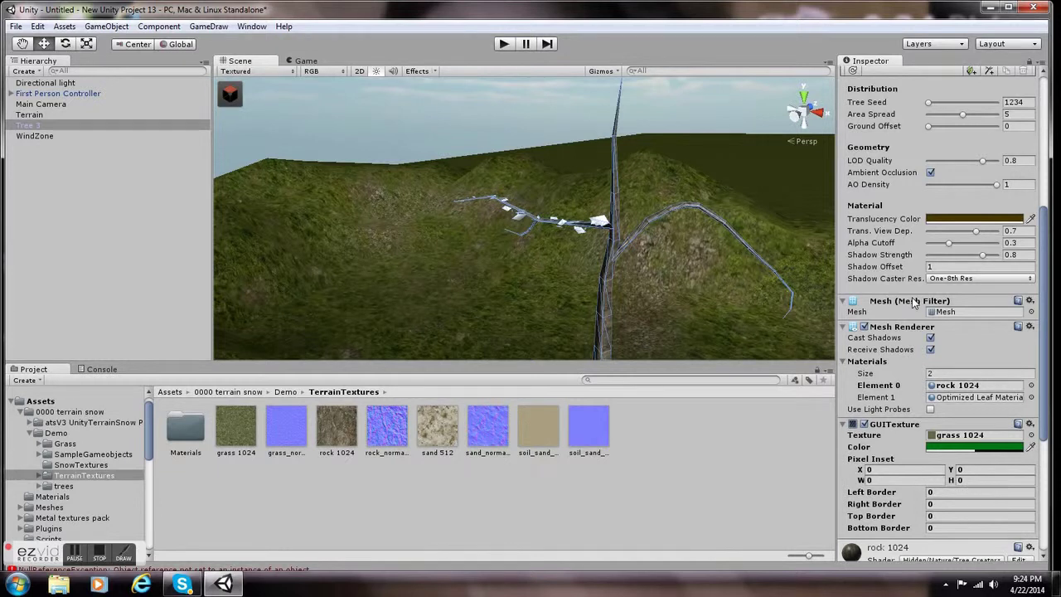
left_click_drag(791, 285, 558, 258, "alt")
left_click(509, 176)
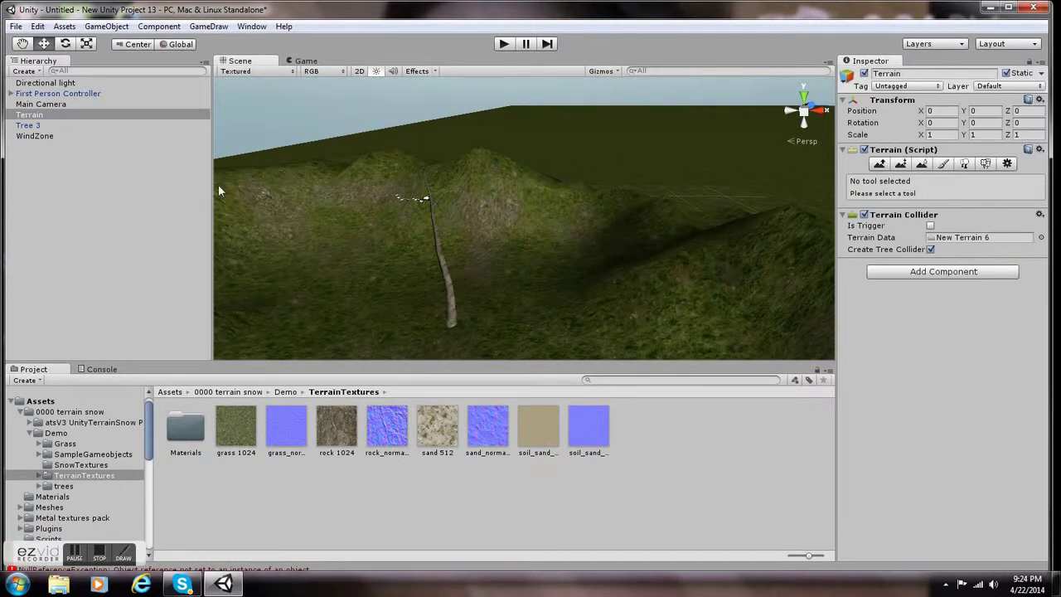
left_click(62, 125)
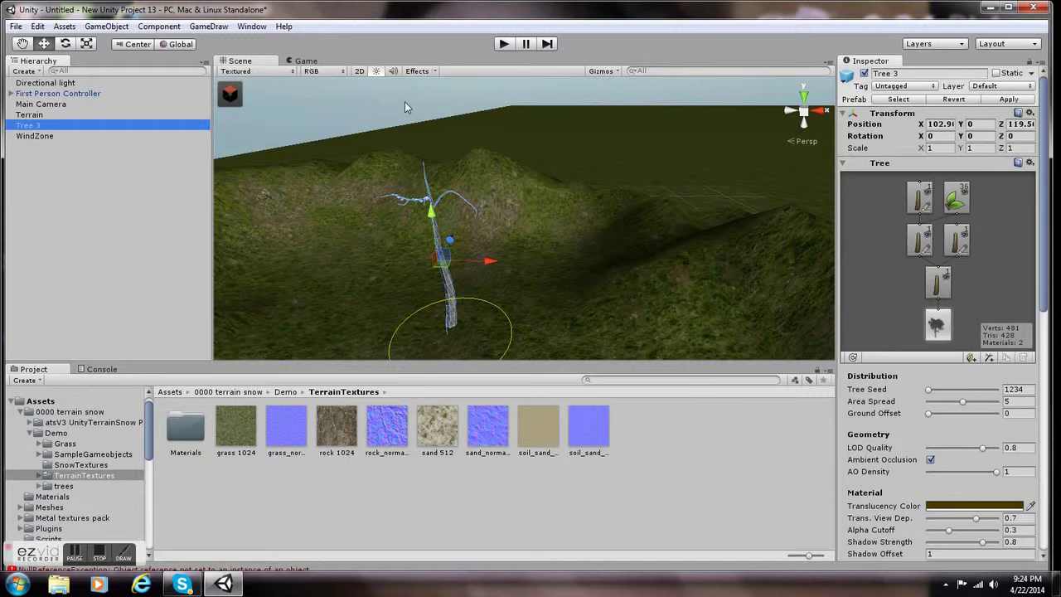
Add Tree 3 to the terrain's placeable trees with a bend factor of 0.
scroll(384, 143, "down", 15)
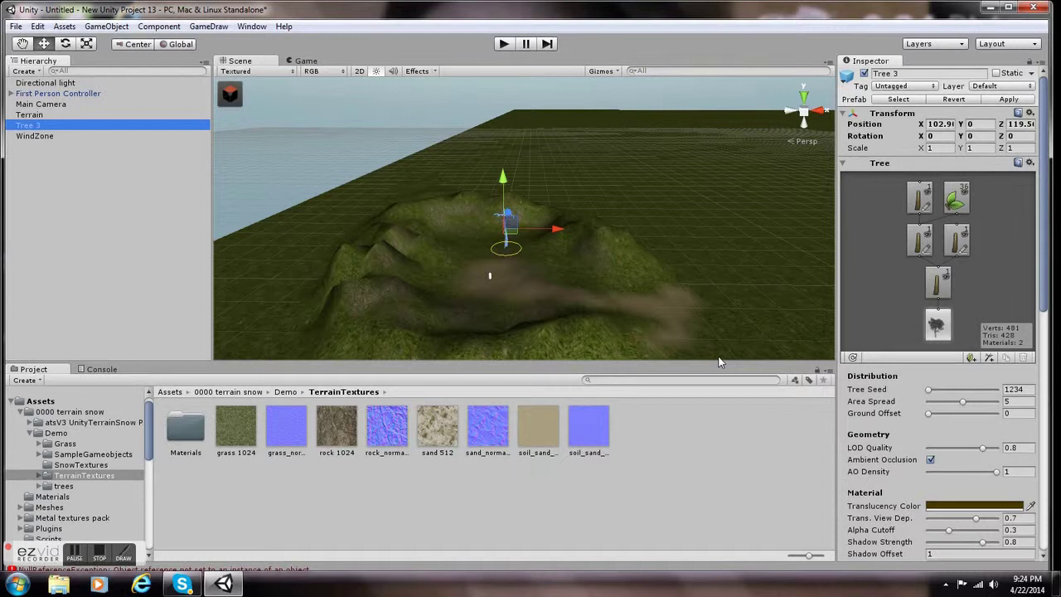
left_click(489, 301)
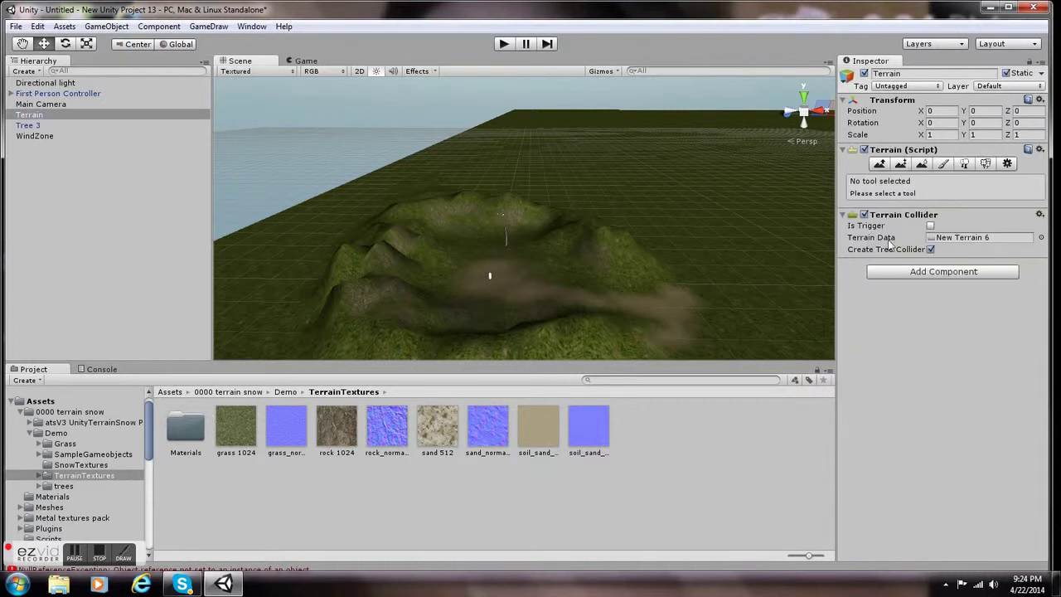
left_click(966, 164)
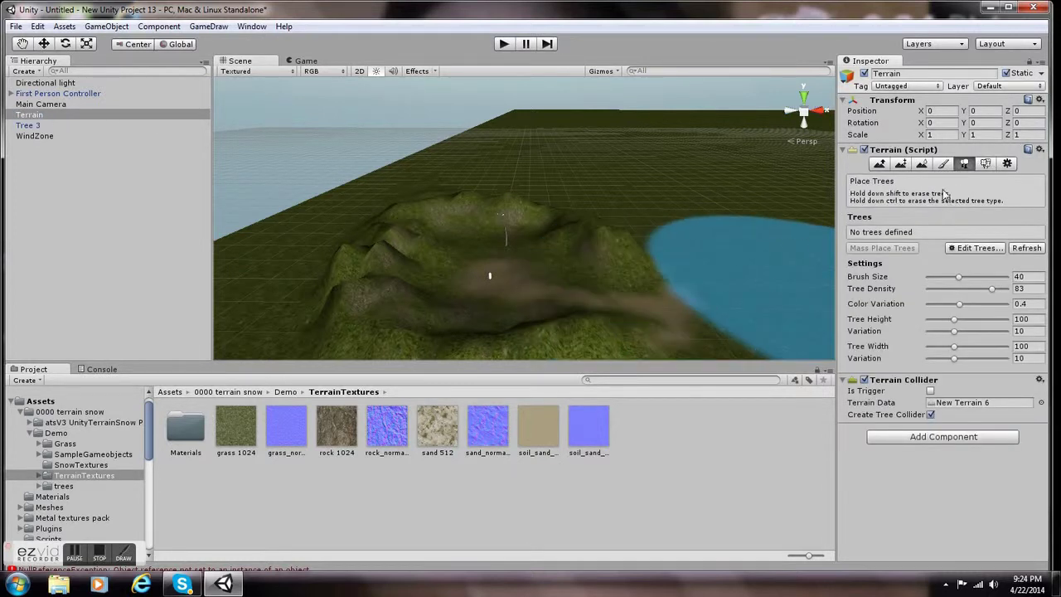
left_click(978, 248)
left_click(985, 252)
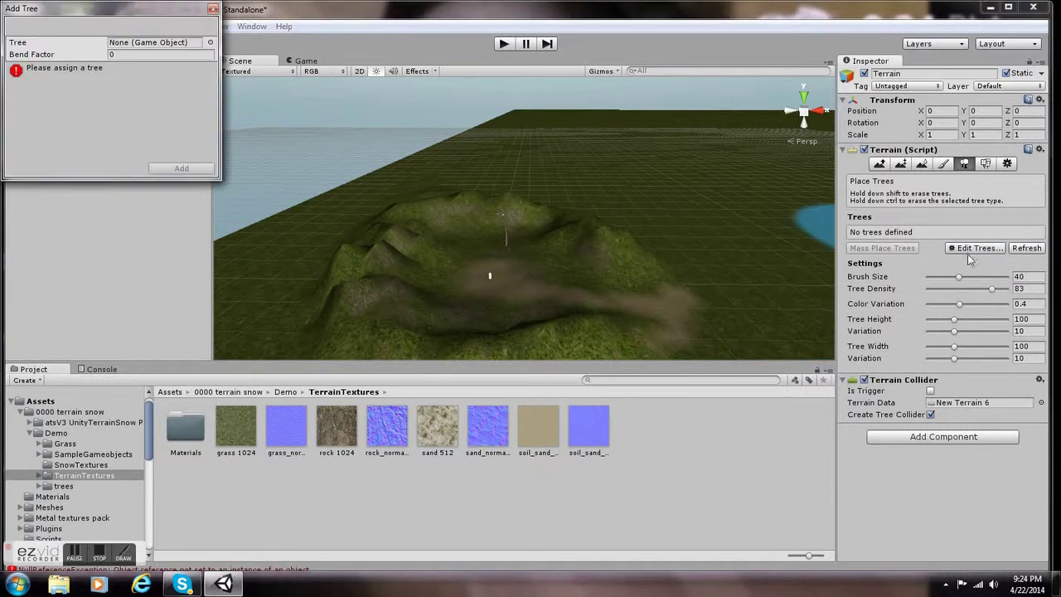
left_click(121, 45)
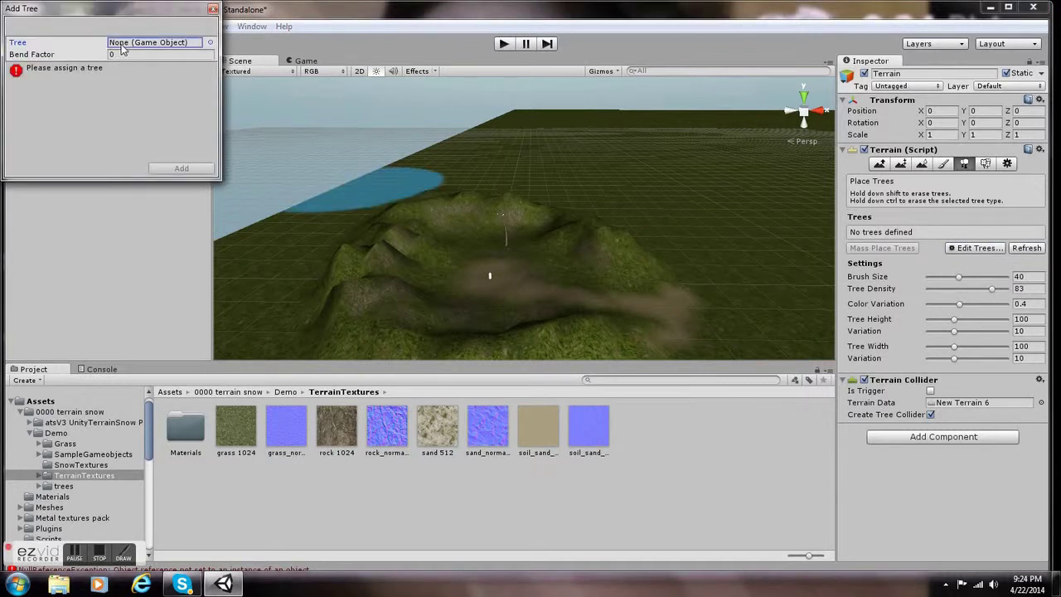
left_click_drag(110, 12, 380, 29)
left_click_drag(57, 126, 399, 66)
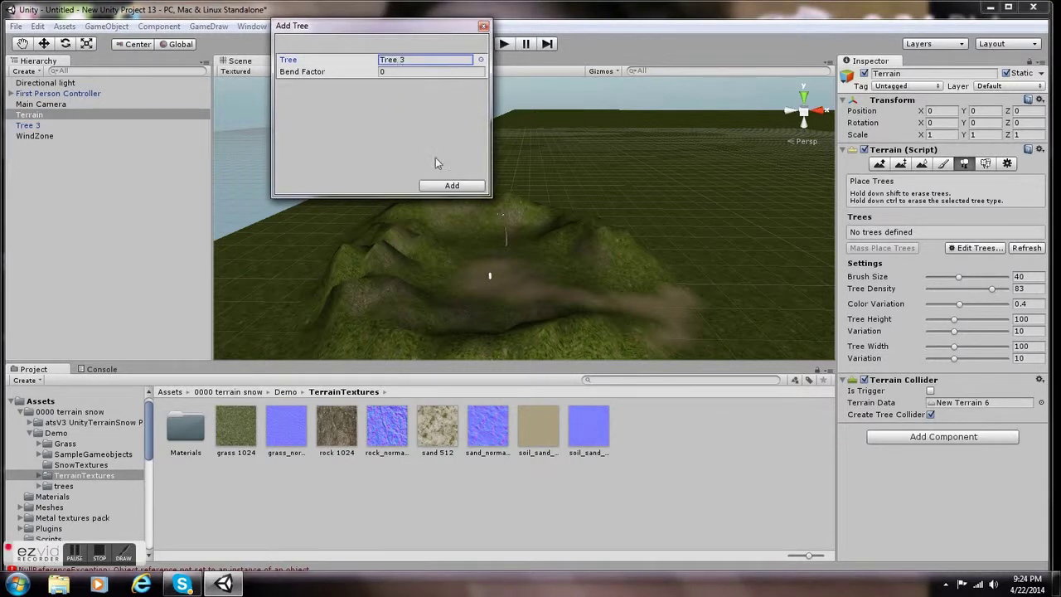
left_click(453, 185)
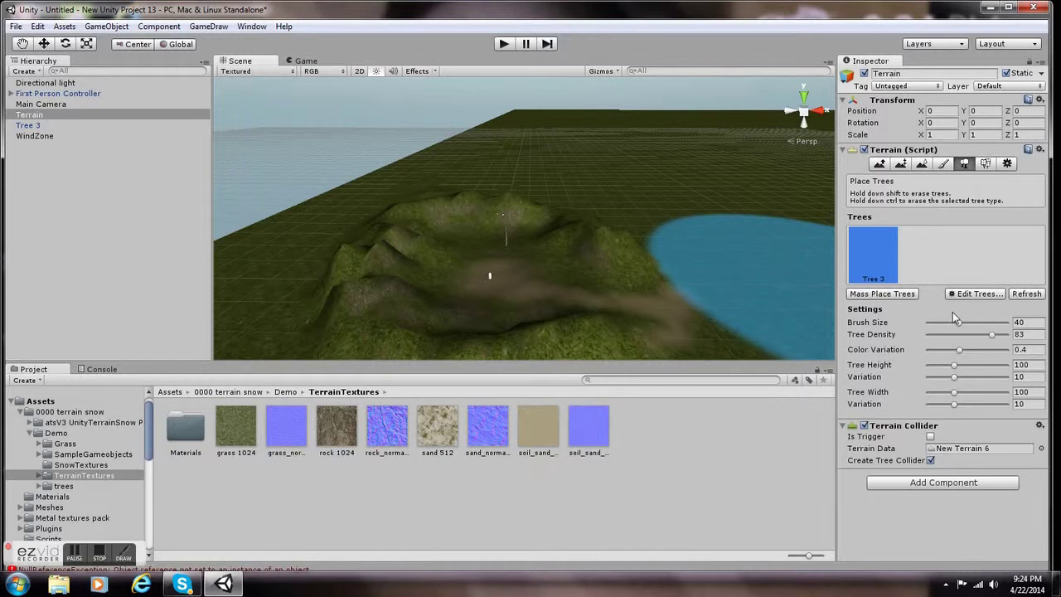
Set the tree brush size to 14 and density to 95, and paint a dense cluster of trees beside the mountains.
left_click_drag(961, 324, 938, 323)
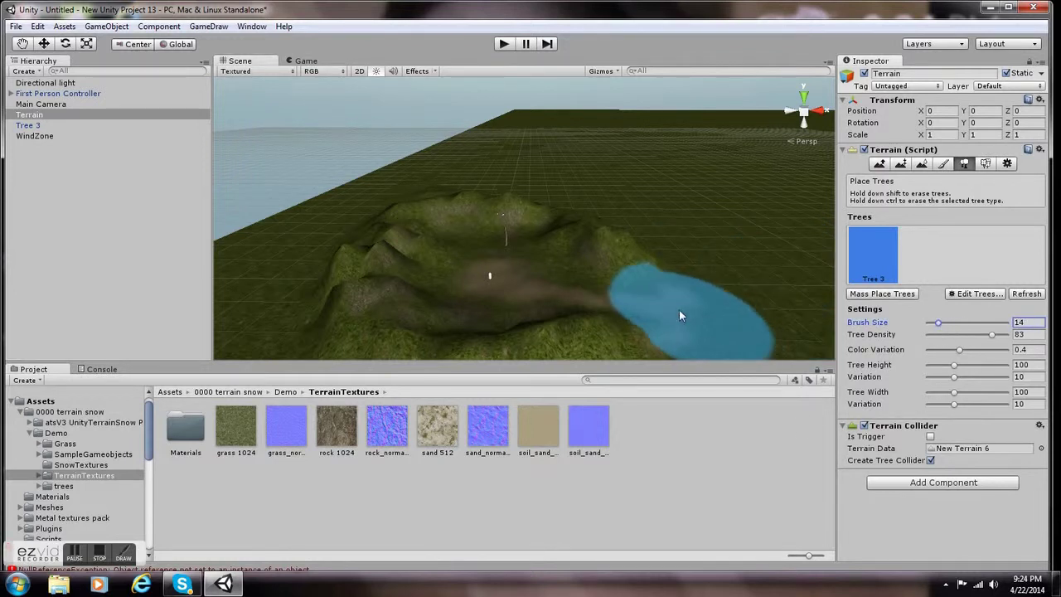
left_click_drag(998, 340, 1006, 338)
left_click_drag(650, 311, 637, 299)
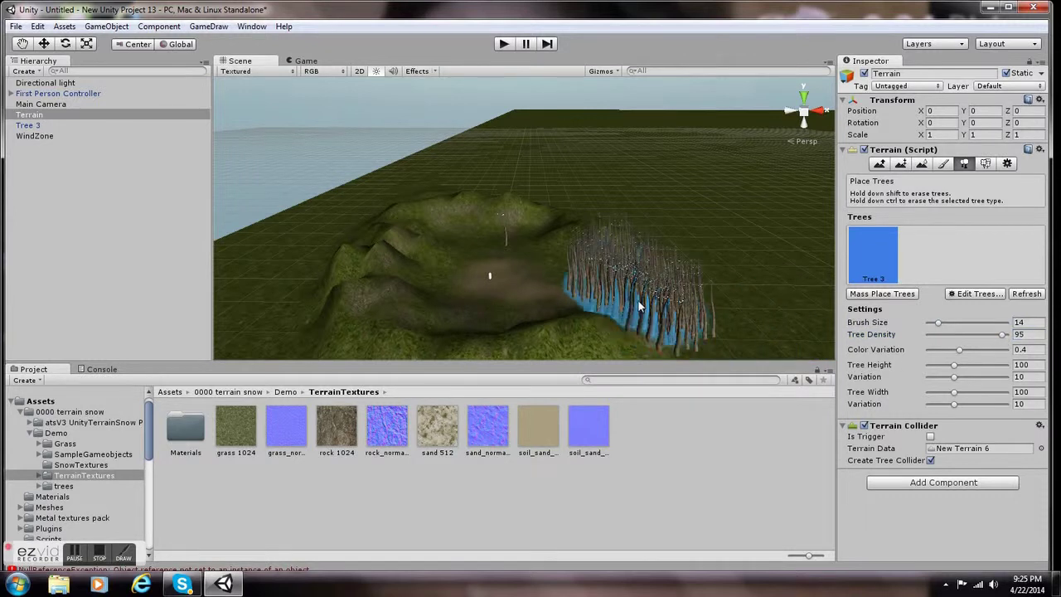
Paint a wide band of Tree 3 trees encircling the mountain area on the flat terrain.
scroll(794, 277, "up", 4)
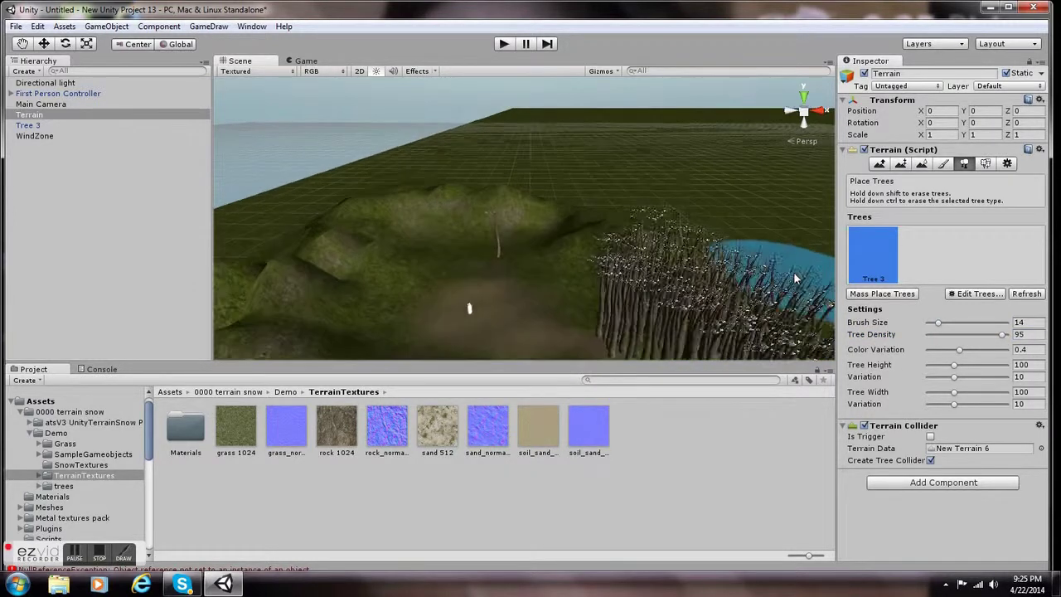
scroll(794, 273, "down", 10)
mouse_move(694, 214)
left_mouse_down()
mouse_move(639, 321)
mouse_move(381, 273)
mouse_move(531, 165)
mouse_move(711, 252)
mouse_move(642, 229)
left_mouse_up()
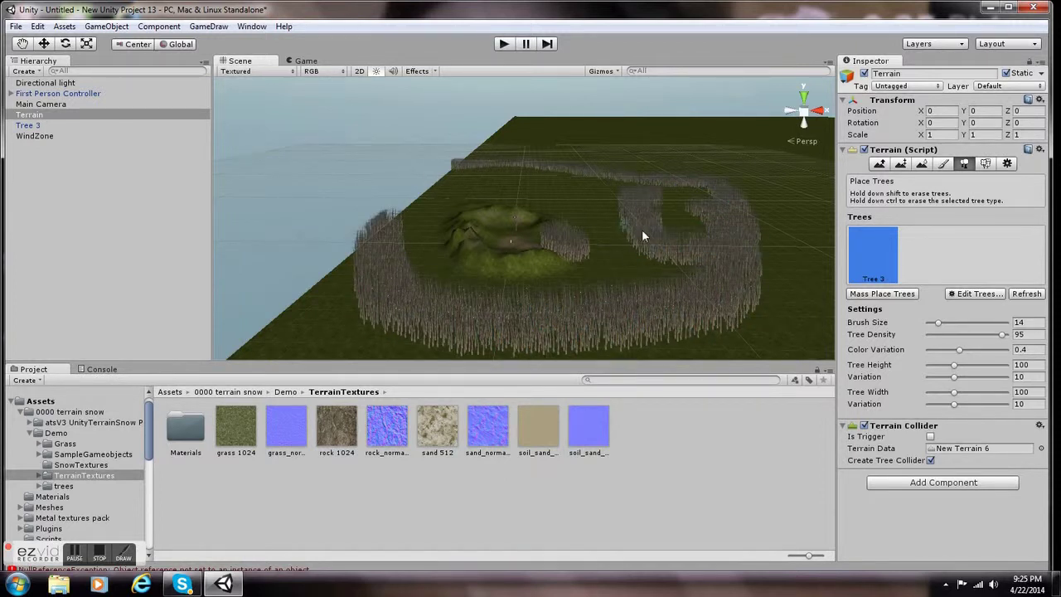
Paint dense Tree 3 trees over the ground around the mountains and along their far ridge up to the existing cluster.
scroll(623, 280, "up", 4)
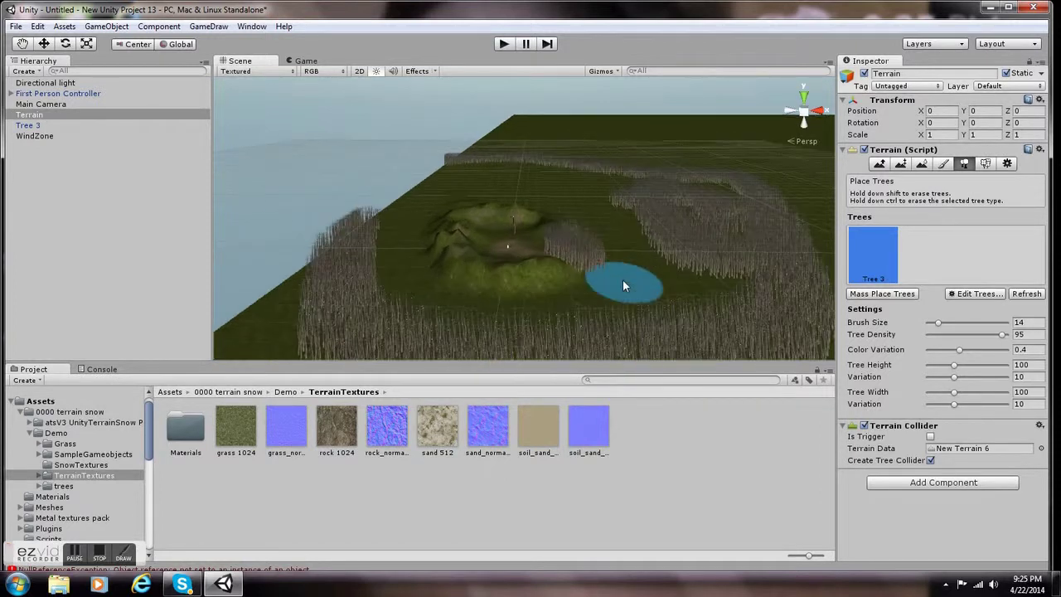
scroll(642, 277, "up", 3)
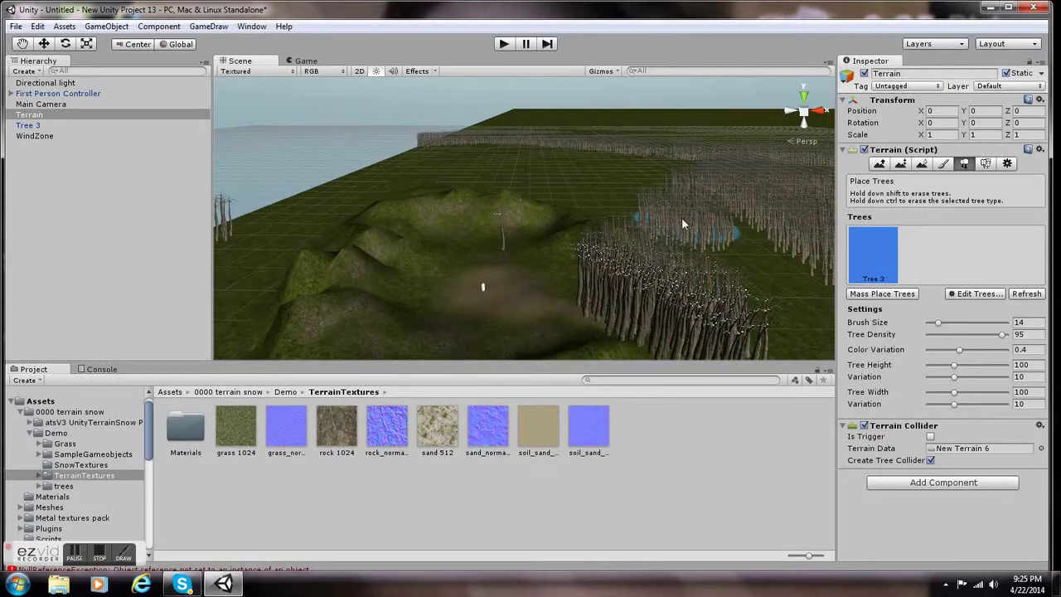
scroll(297, 226, "down", 3)
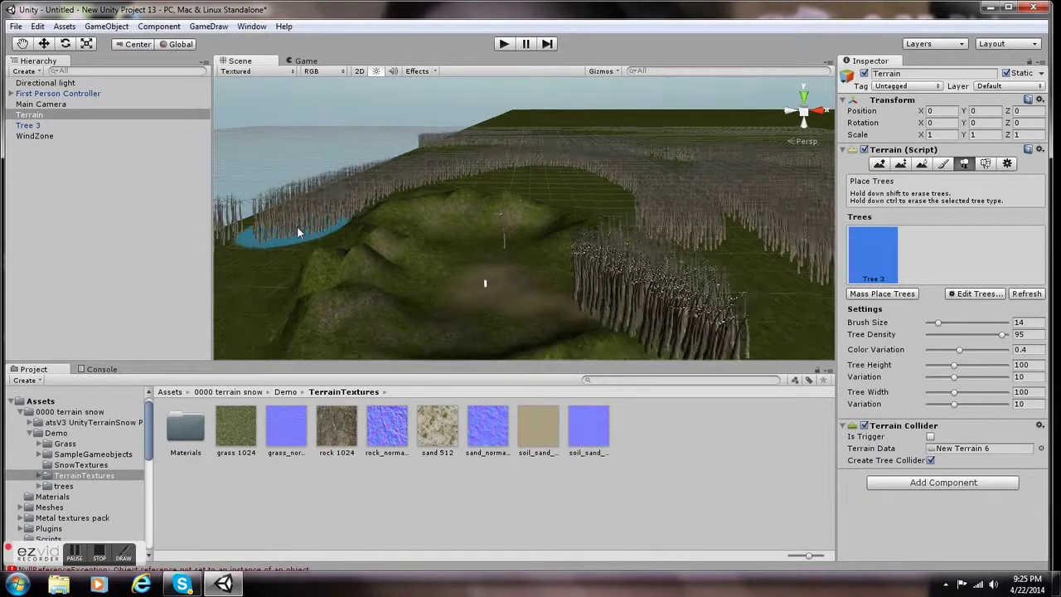
scroll(450, 191, "down", 2)
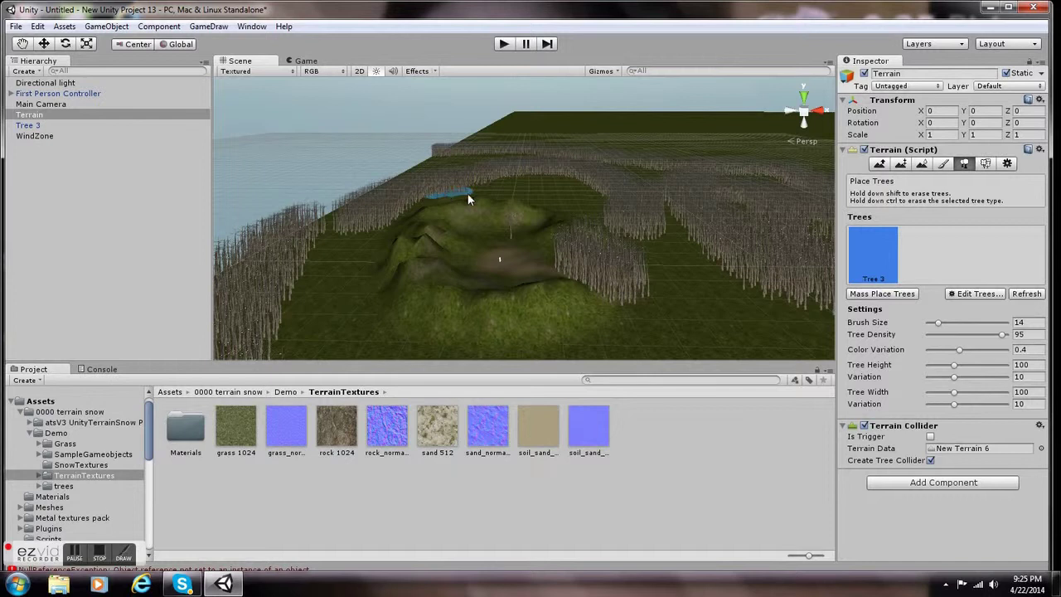
left_click_drag(468, 193, 588, 220)
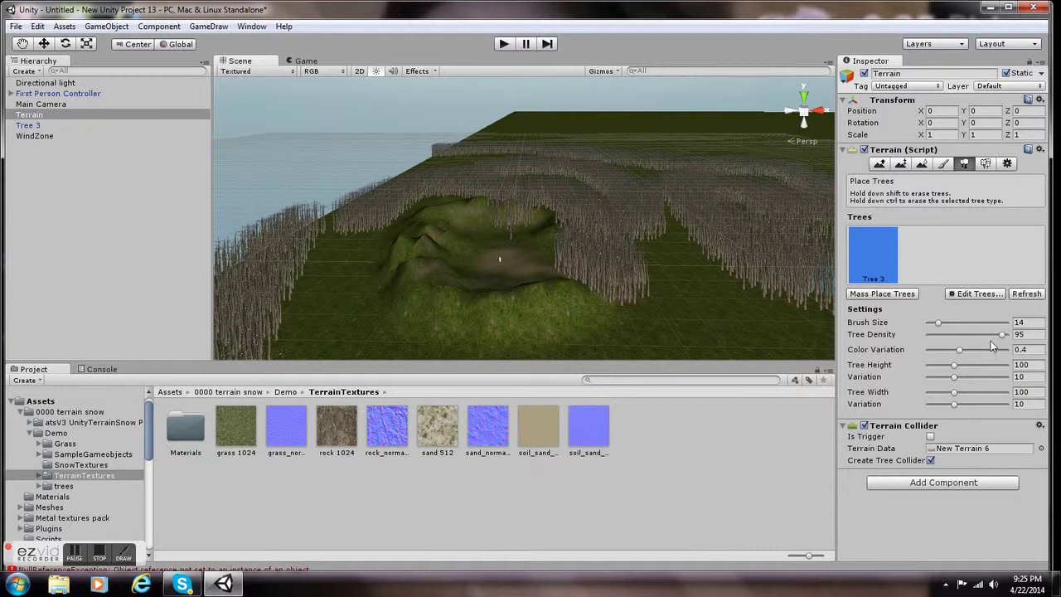
Lower the tree density to 10 and scatter sparse Tree 3 trees across the open grass around the mountains.
left_click_drag(1002, 335, 929, 334)
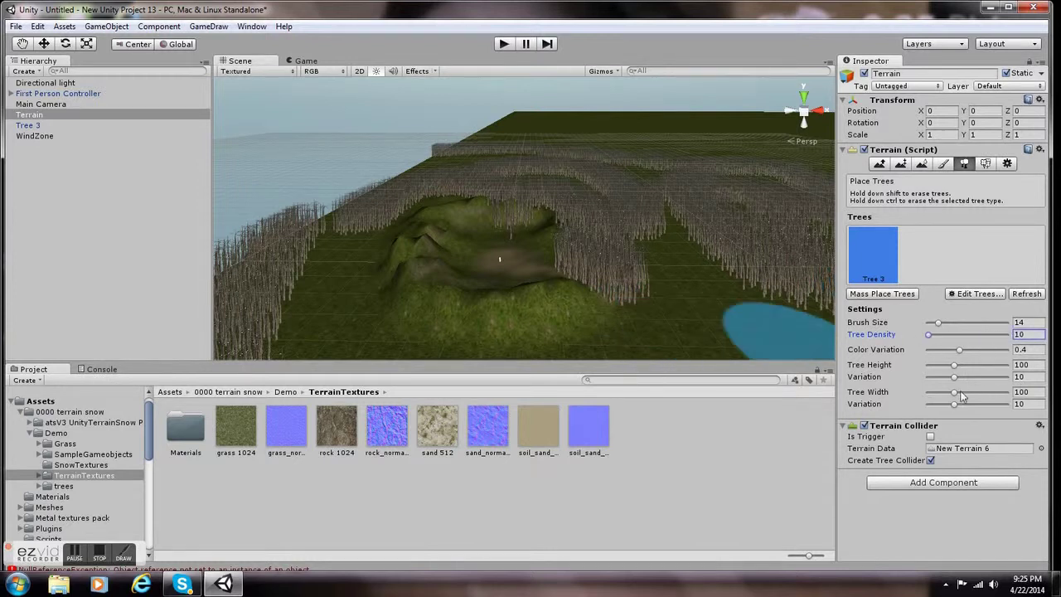
mouse_move(710, 279)
left_mouse_down()
mouse_move(663, 319)
mouse_move(491, 341)
mouse_move(368, 275)
left_mouse_up()
scroll(658, 231, "up", 5)
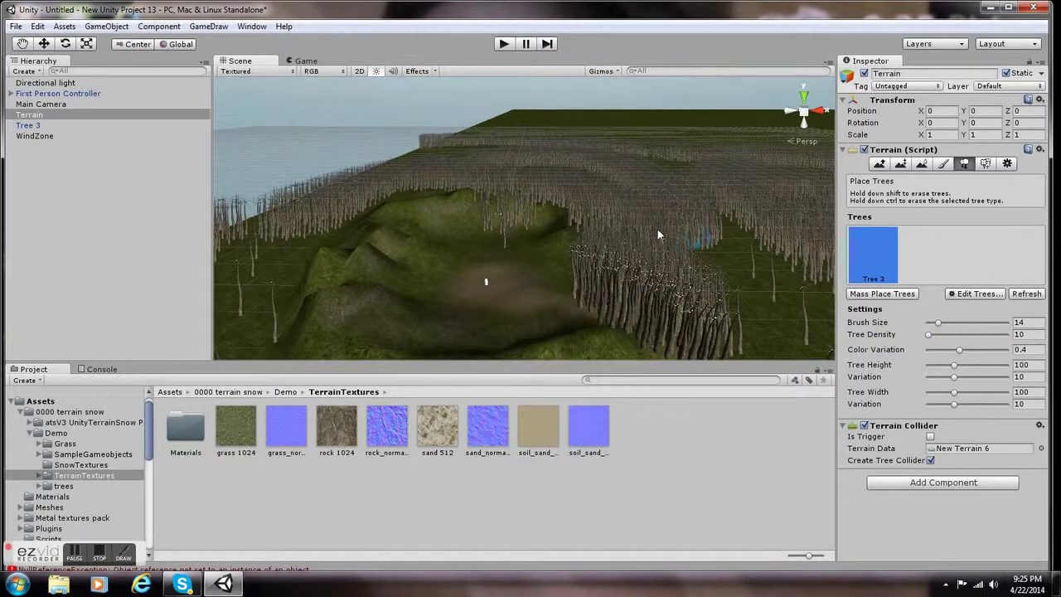
Play-test the scene by walking in first person among the trees and hills and looking around, and end play mode.
left_click(504, 45)
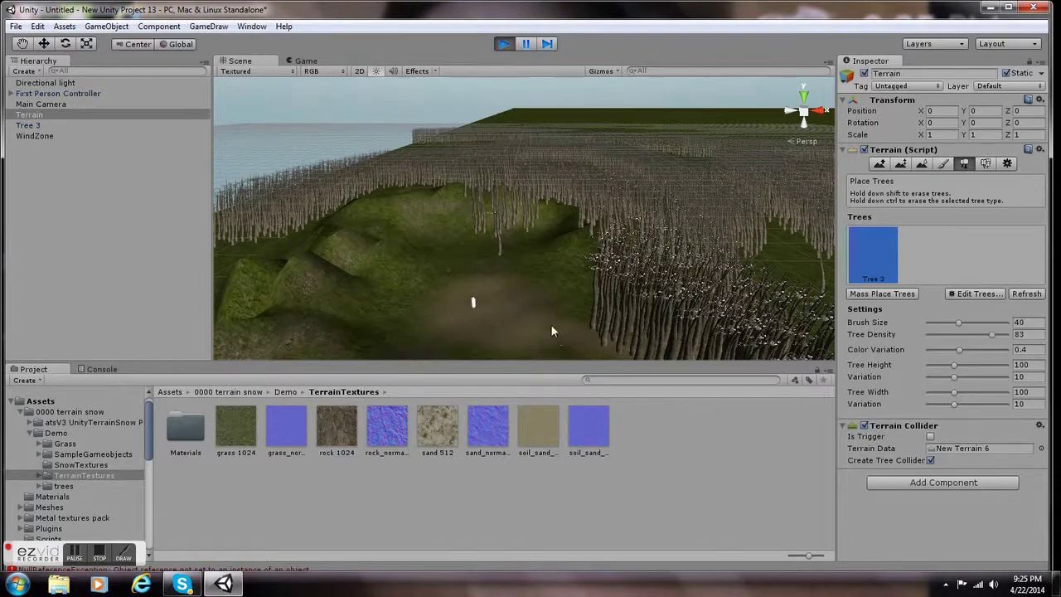
key("w")
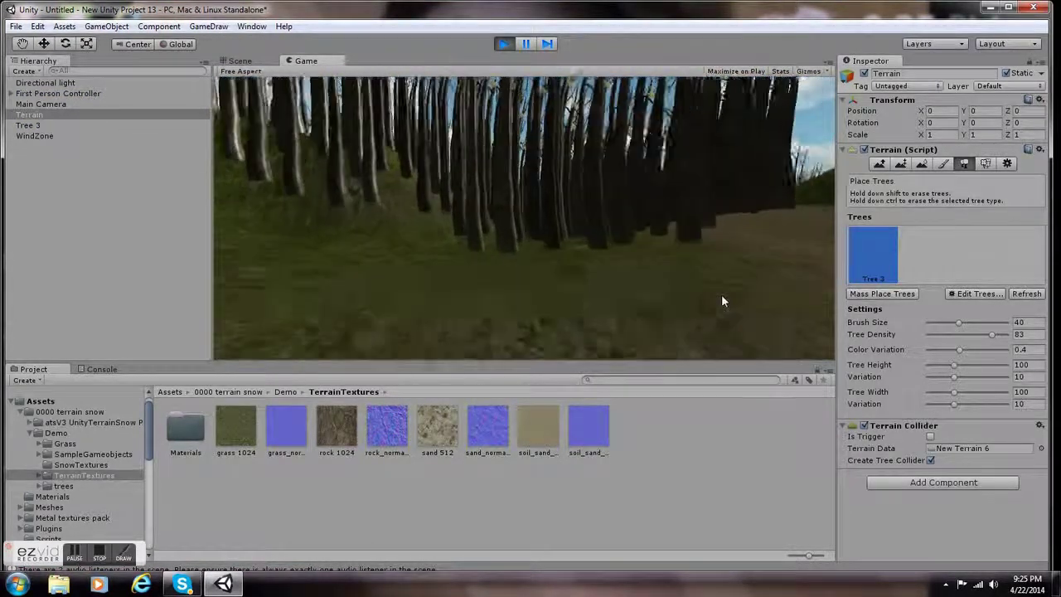
key("w")
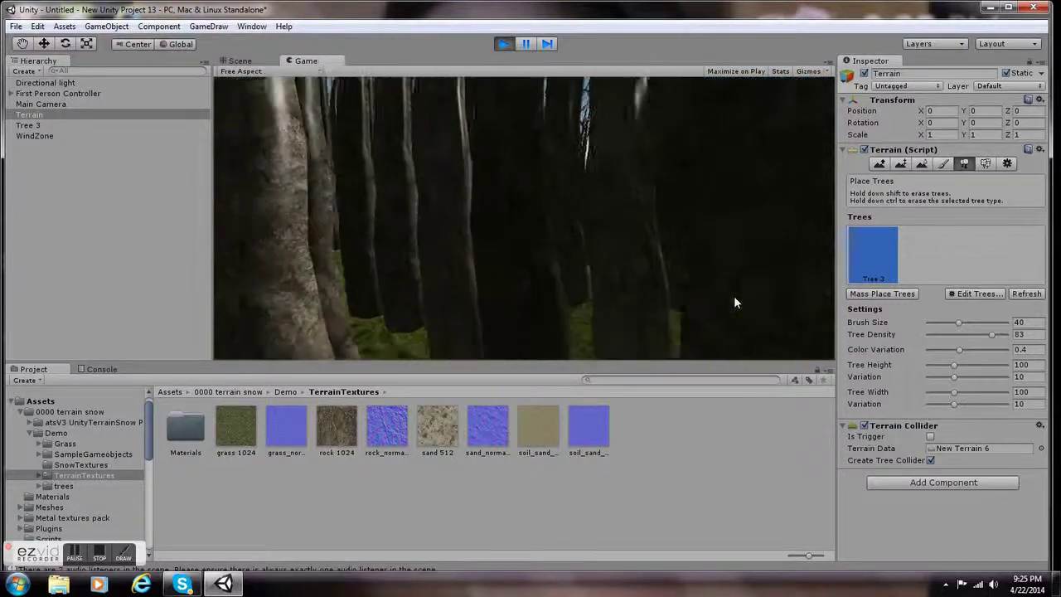
key("s")
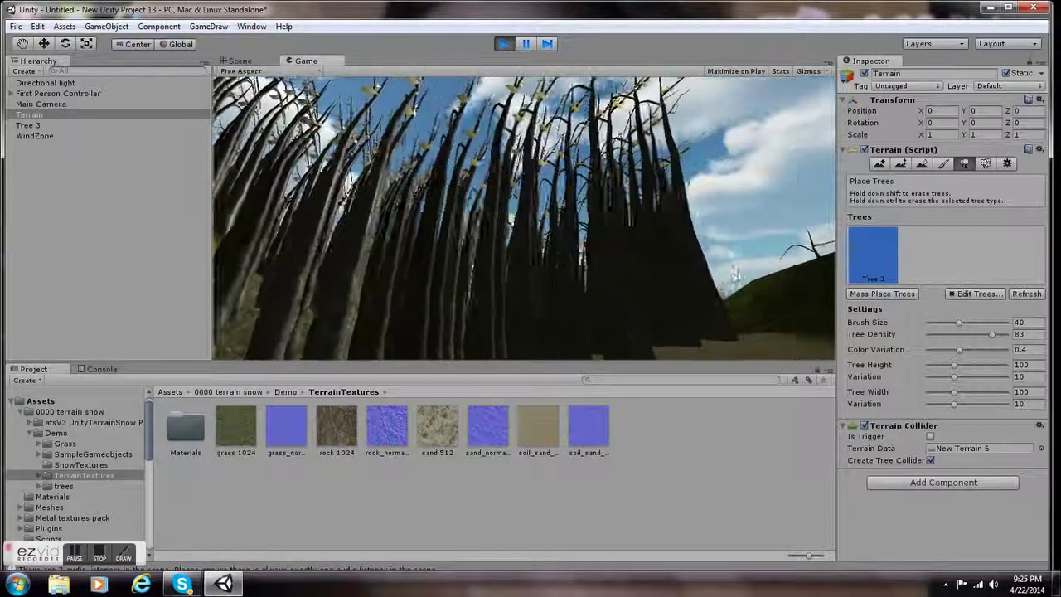
key("s")
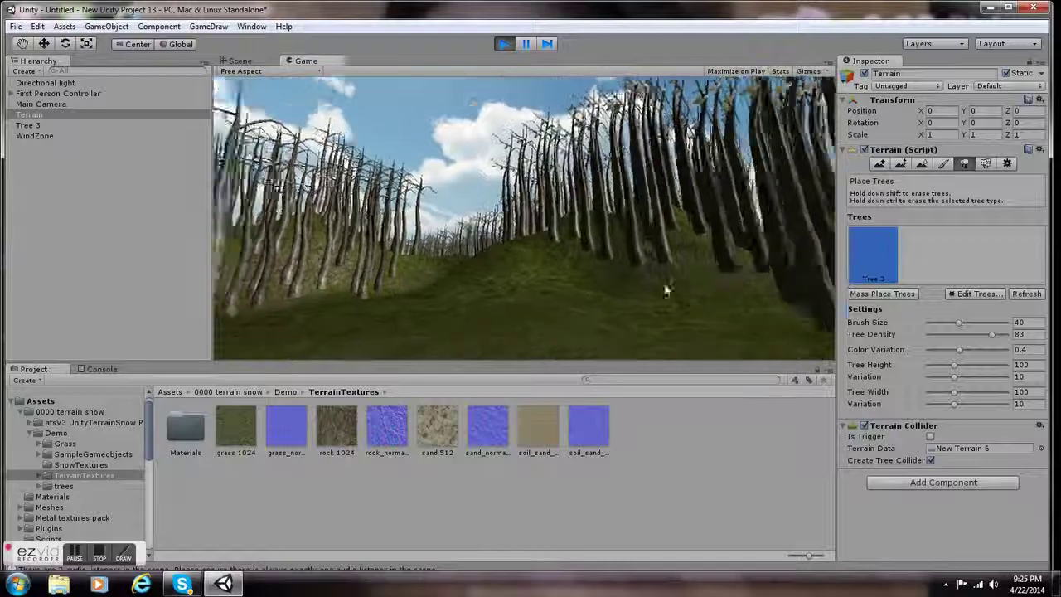
key("s")
key("w")
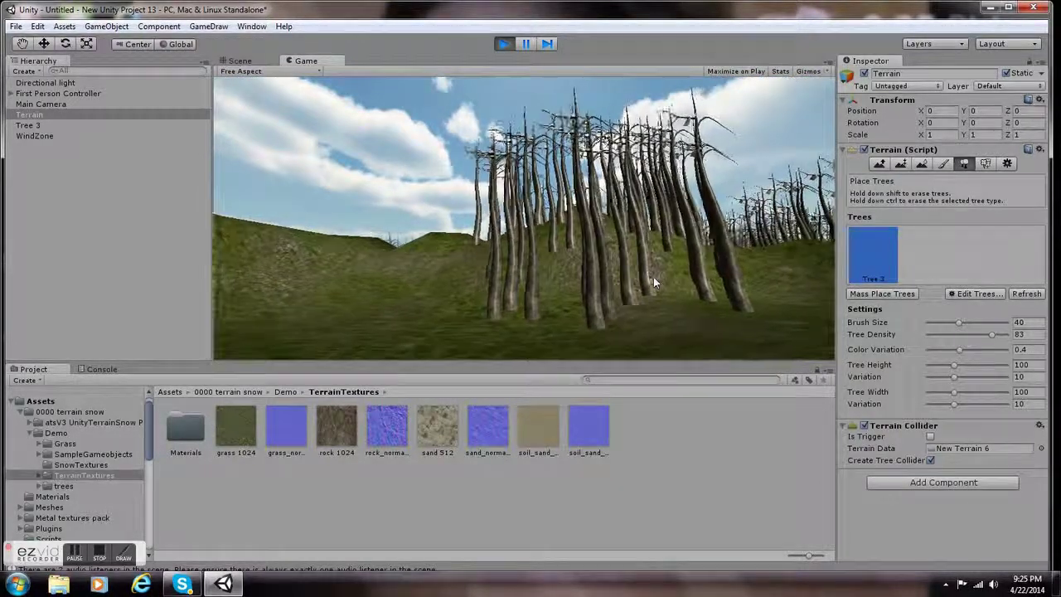
key("w")
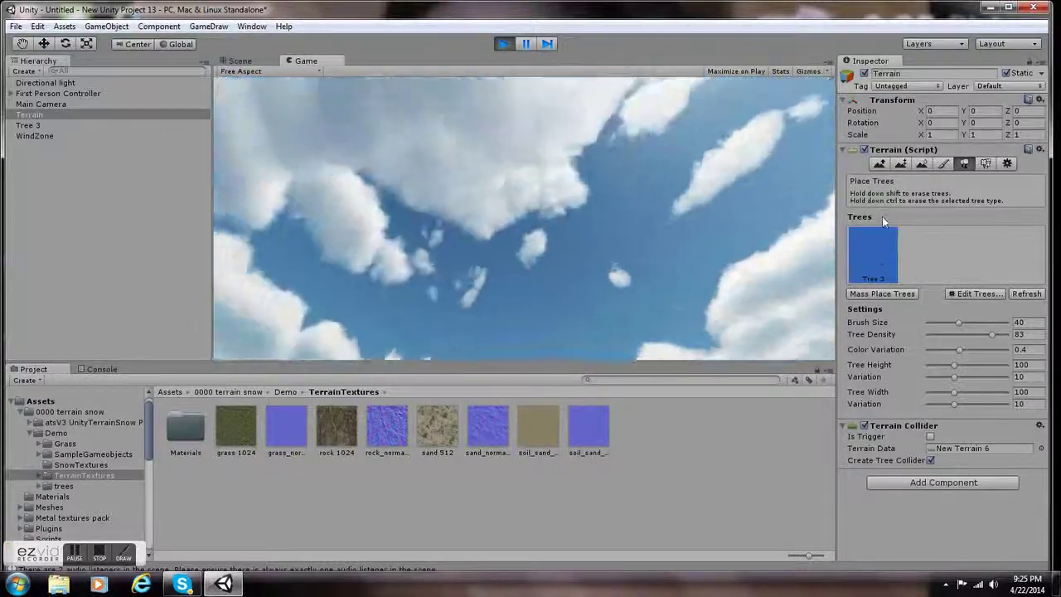
key("s")
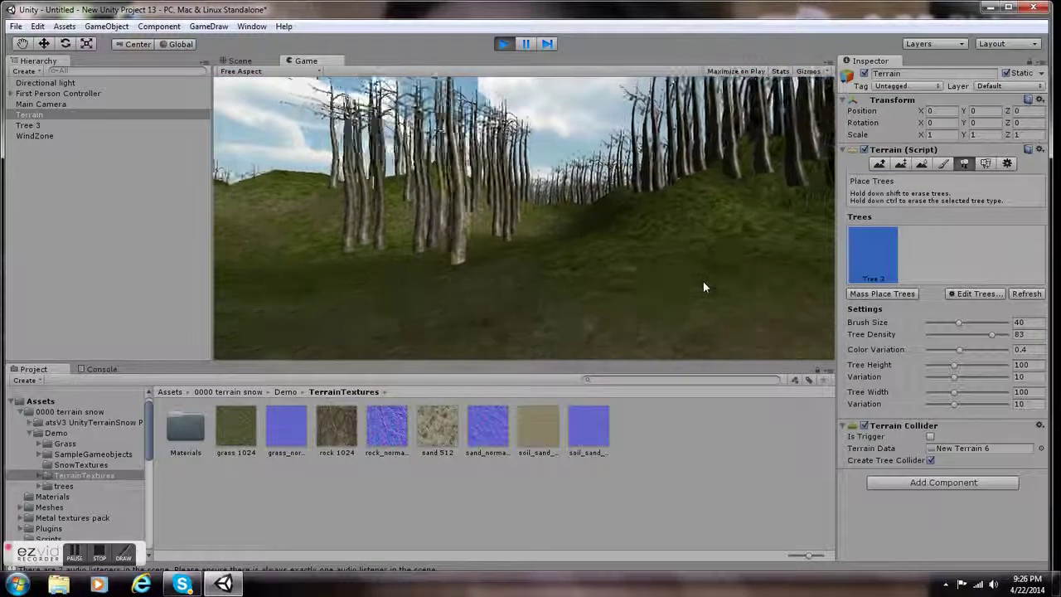
key("w")
key("w")
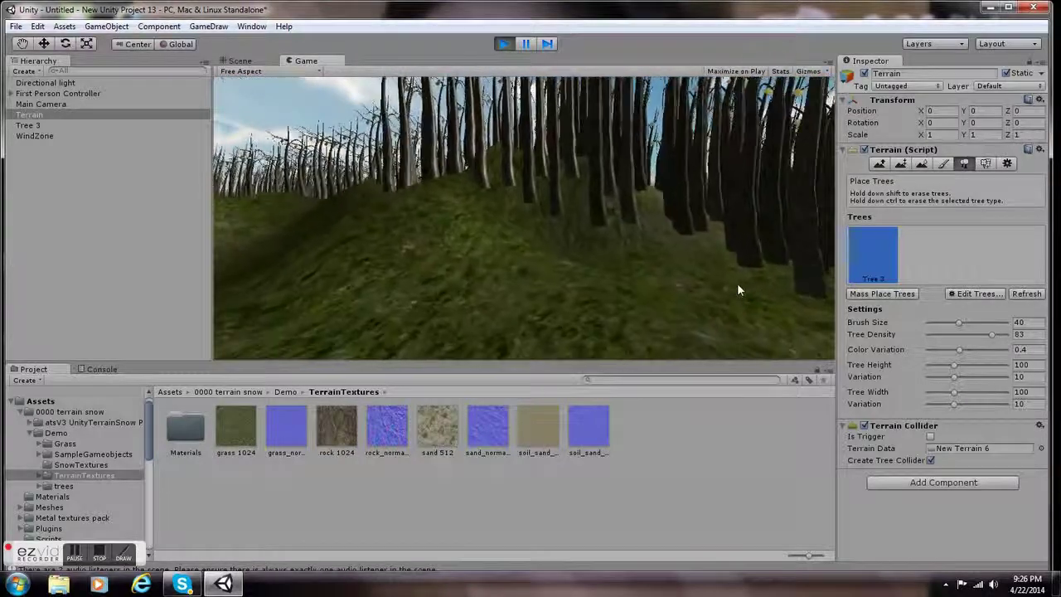
key("w")
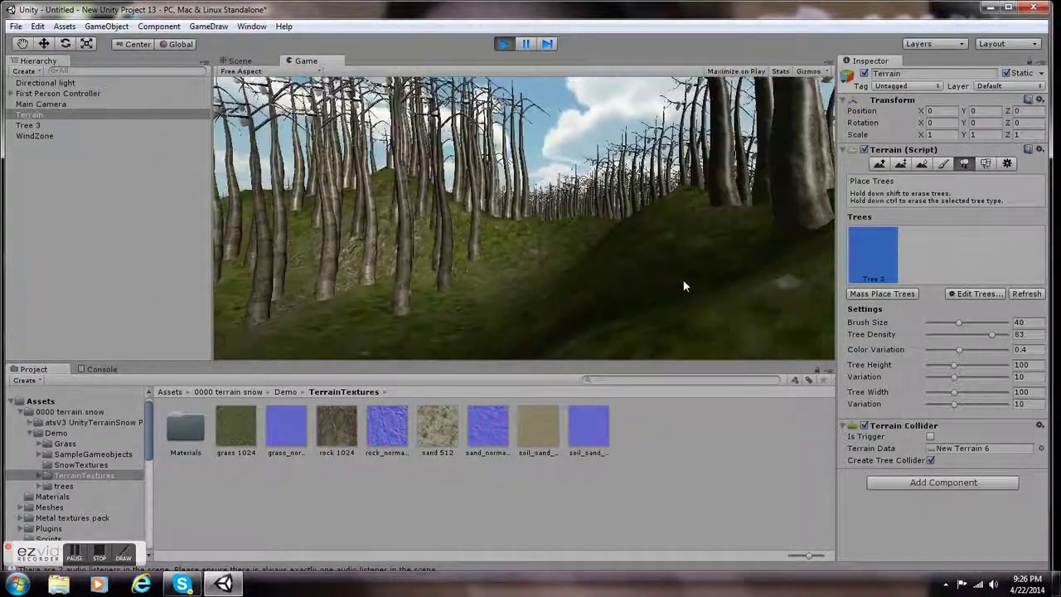
left_click(503, 43)
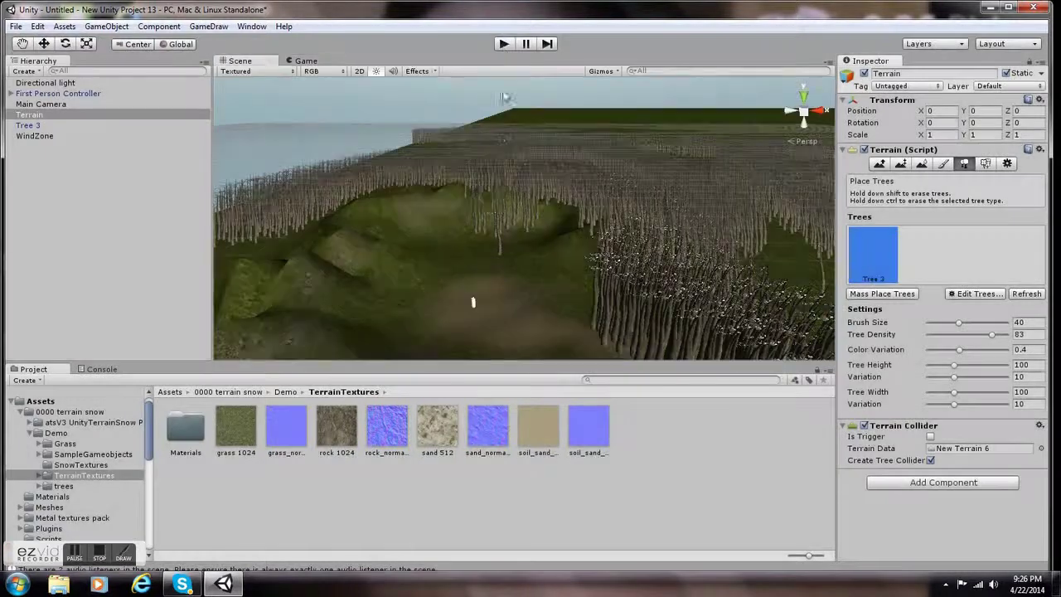
Paint more Tree 3 trees across the flat terrain around the mountains, filling gaps and extending the forest outward.
scroll(585, 266, "down", 10)
mouse_move(613, 271)
left_mouse_down()
mouse_move(663, 246)
mouse_move(678, 207)
left_mouse_up()
mouse_move(698, 155)
left_mouse_down()
mouse_move(760, 258)
mouse_move(619, 331)
mouse_move(394, 293)
mouse_move(365, 298)
left_mouse_up()
left_click_drag(453, 165, 673, 180)
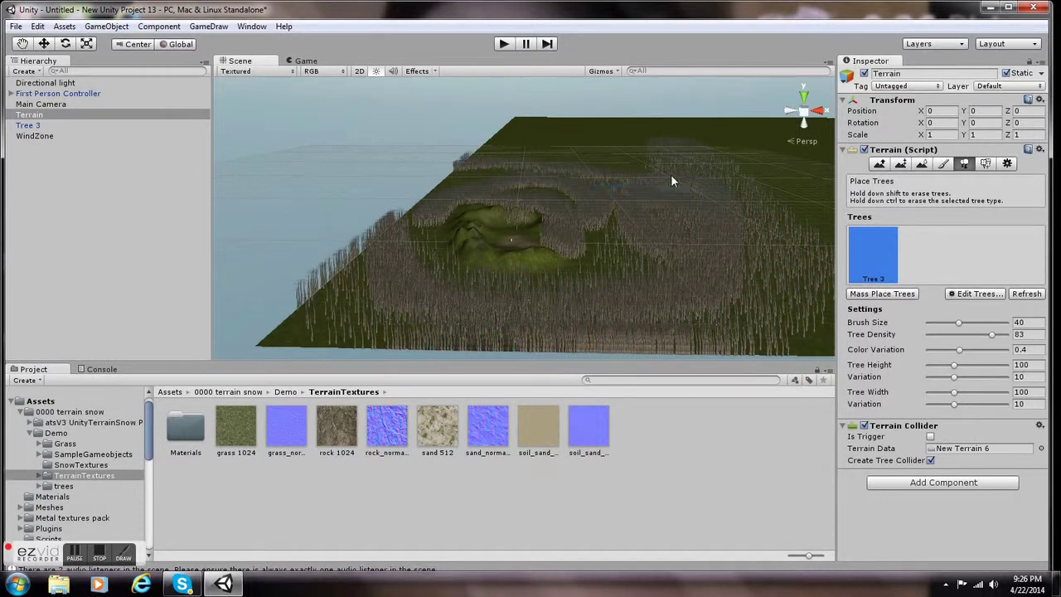
left_click(97, 561)
left_click(98, 557)
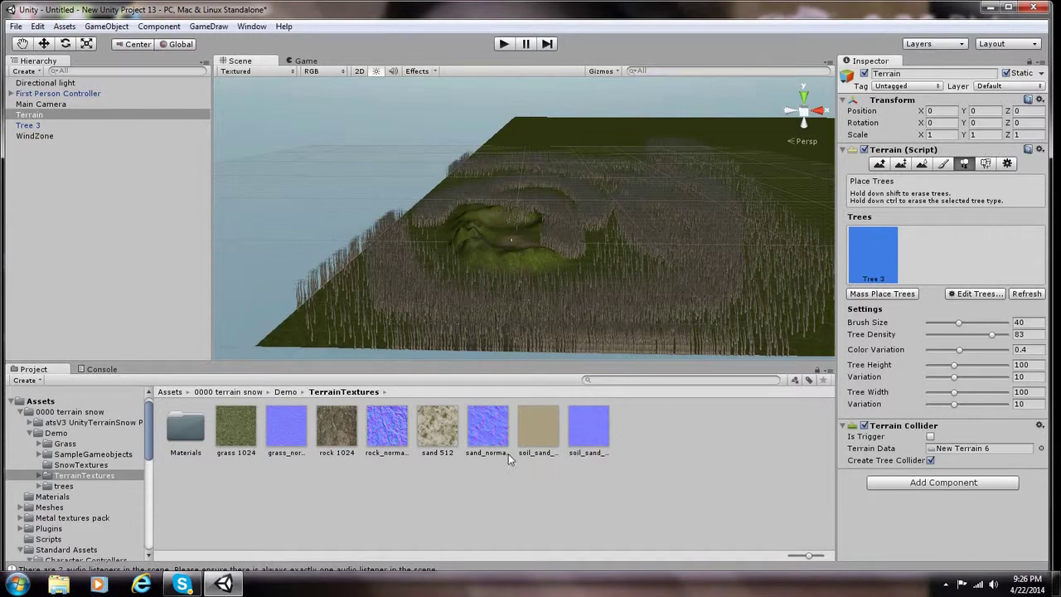